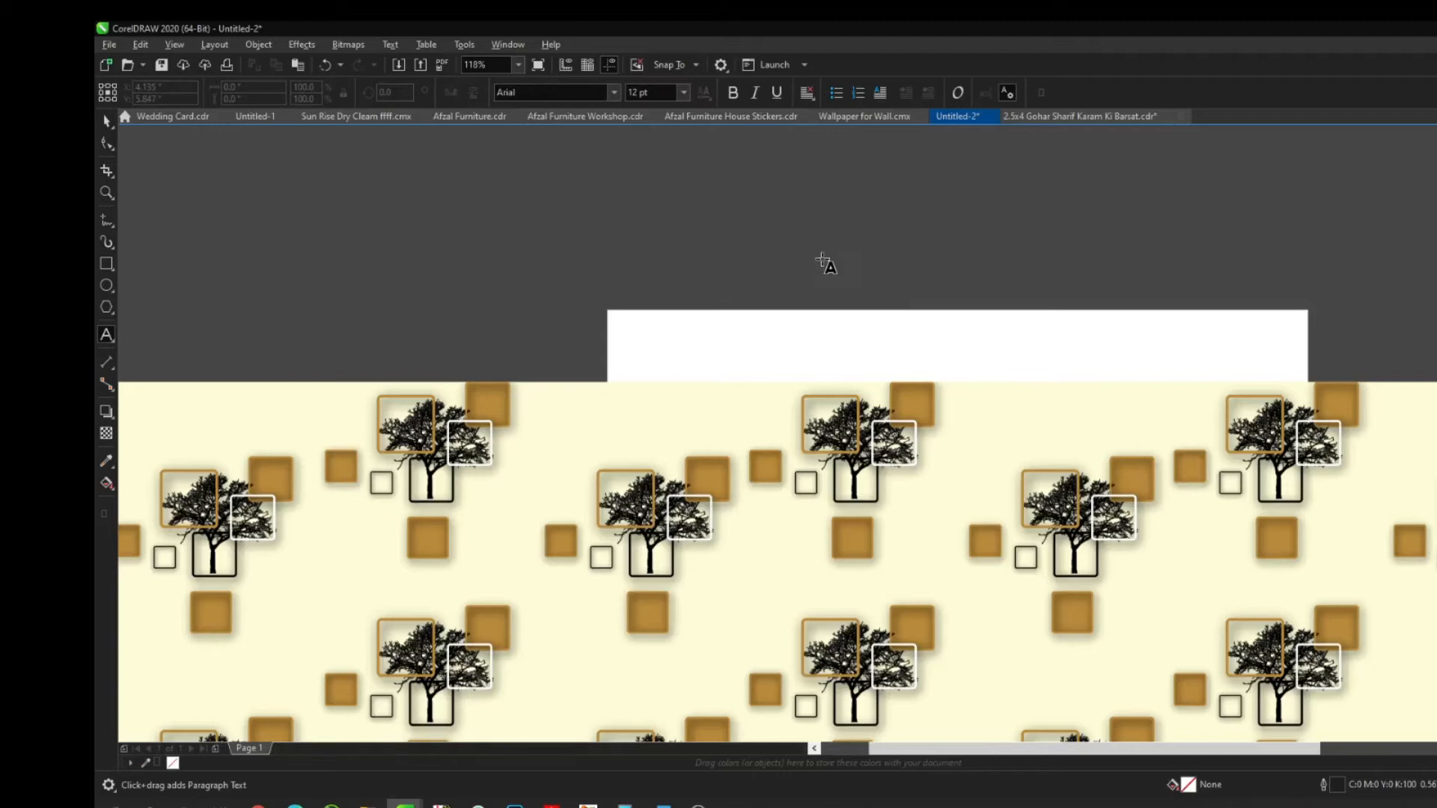
Type the Urdu caption 'CDR file' above the page in 24 pt Arial, retyping its last word
{"action": "left_click", "coordinate": [822, 258]}
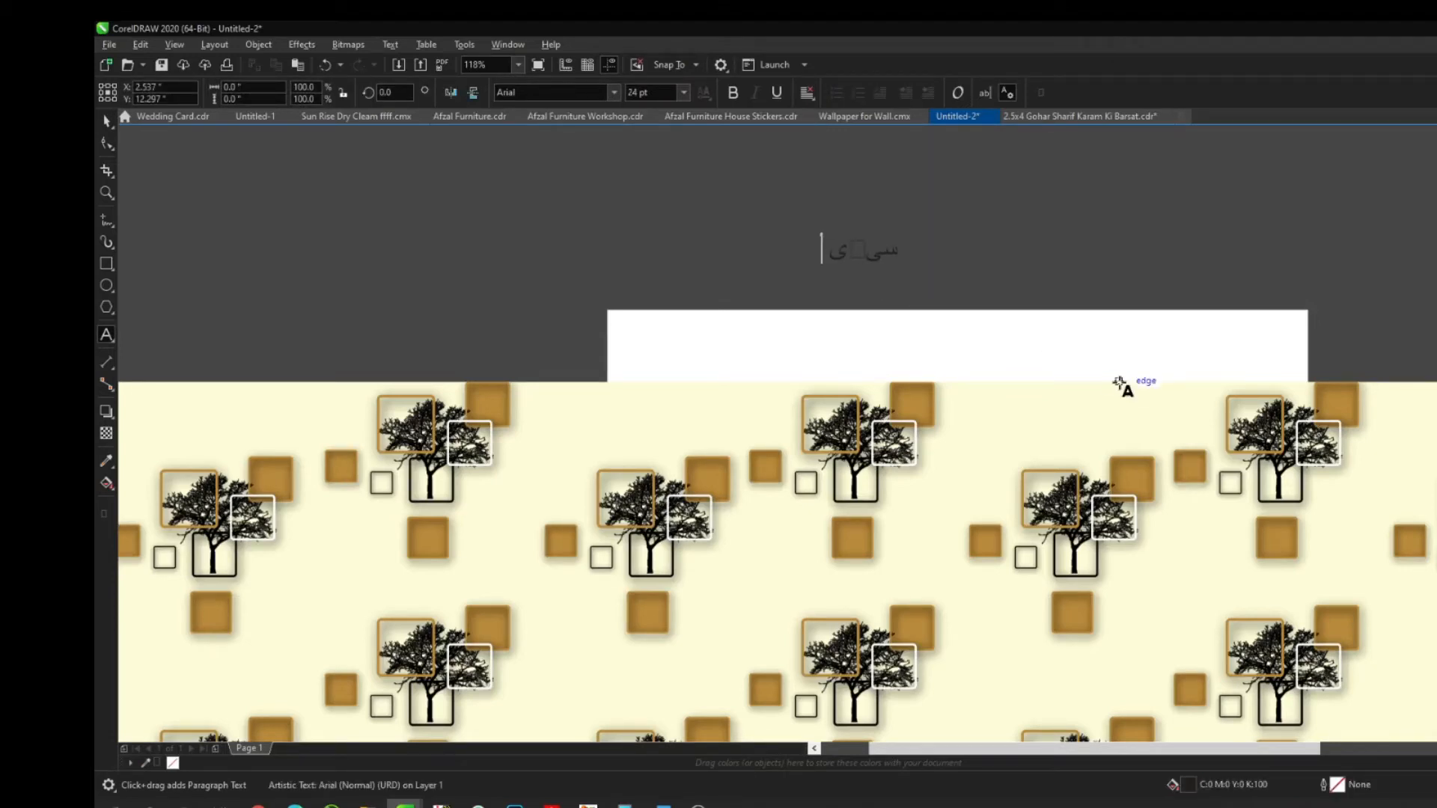
{"action": "type", "text": "سیٹی ز فائل"}
{"action": "key", "text": "ctrl+space"}
{"action": "key", "text": "shift+F2"}
{"action": "scroll", "coordinate": [1082, 383], "scroll_direction": "down", "scroll_amount": 4}
{"action": "double_click", "coordinate": [1007, 372]}
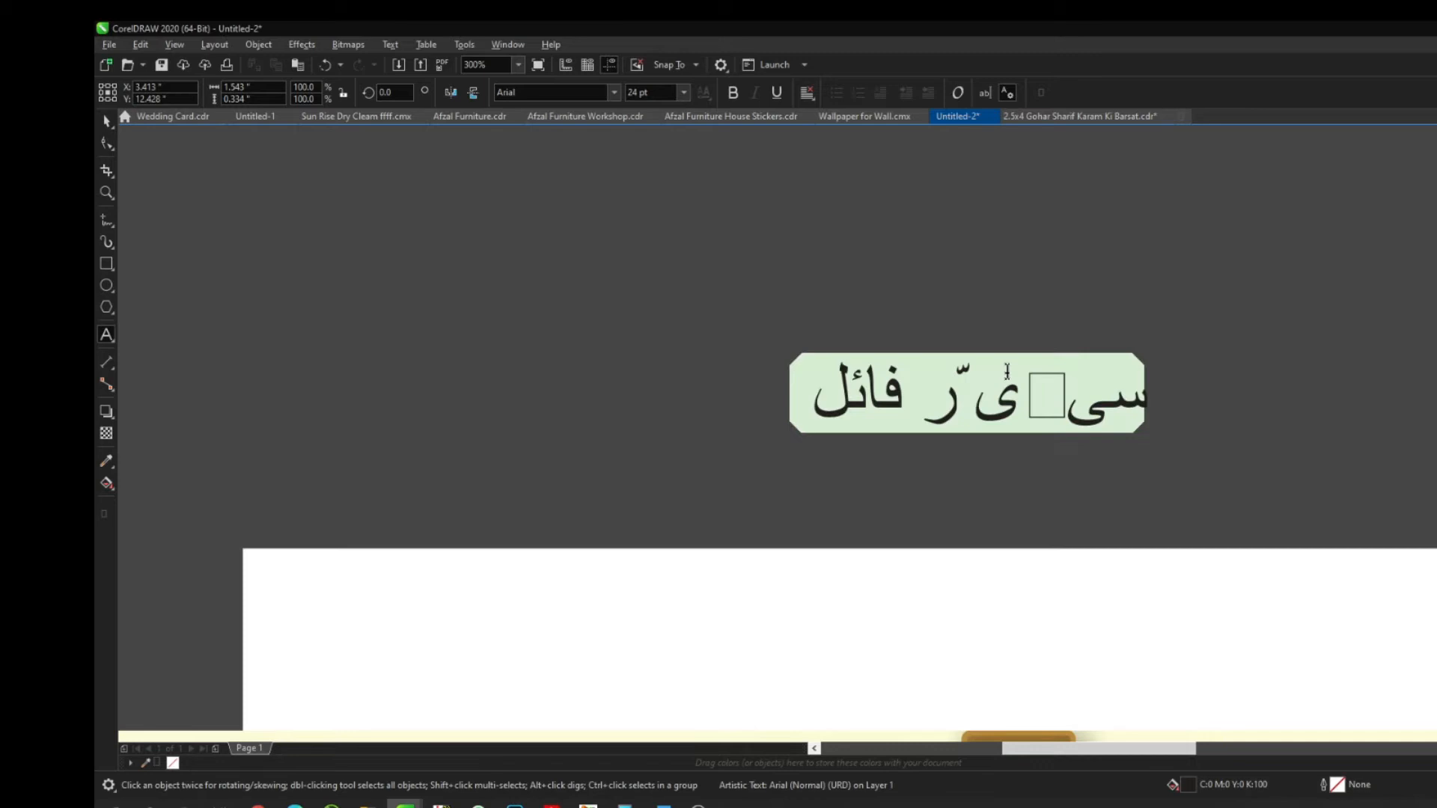
{"action": "key", "text": "BackSpace"}
{"action": "key", "text": "BackSpace"}
{"action": "key", "text": "BackSpace"}
{"action": "key", "text": "BackSpace"}
{"action": "key", "text": "BackSpace"}
{"action": "key", "text": "BackSpace"}
{"action": "key", "text": "BackSpace"}
{"action": "type", "text": "آر"}
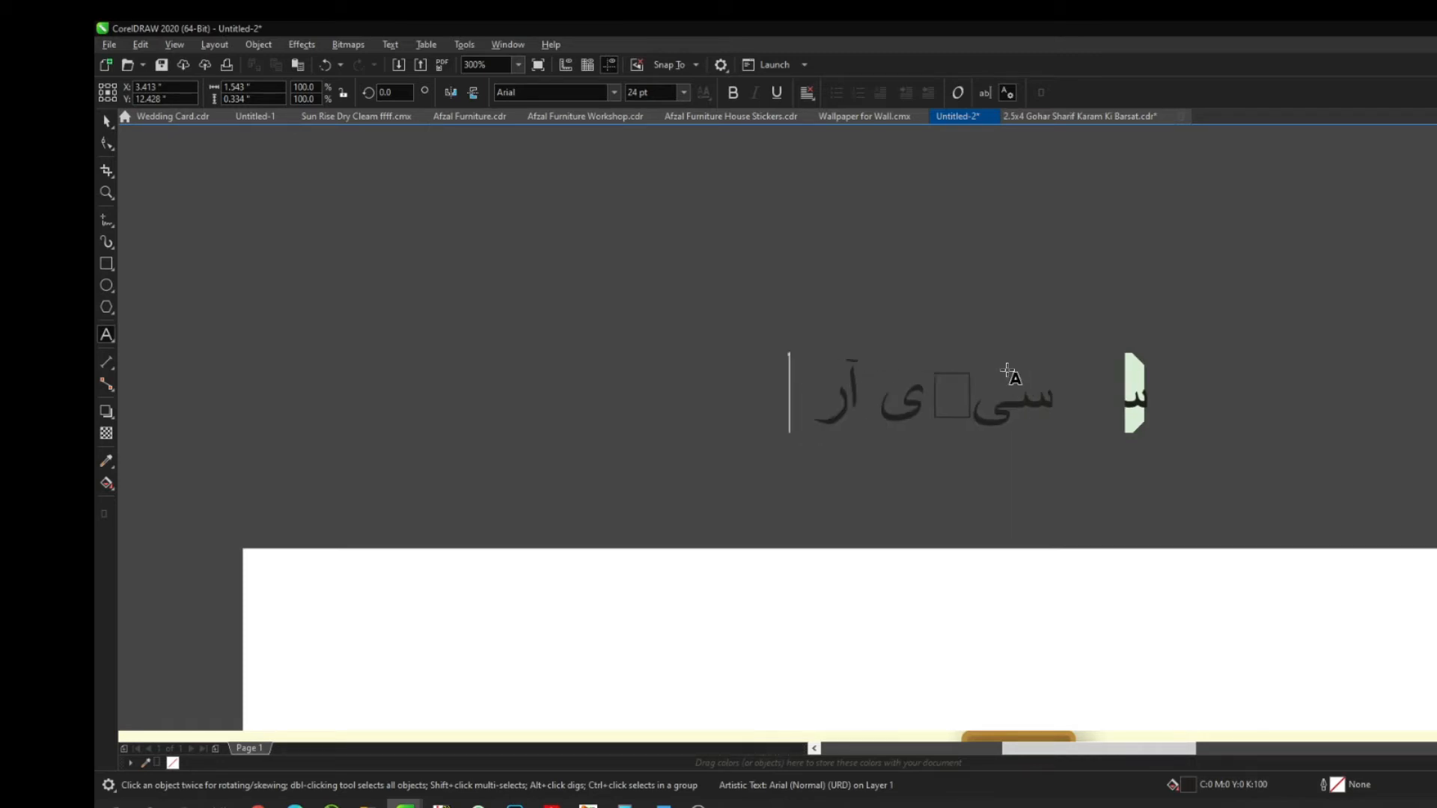
{"action": "type", "text": " فائل"}
{"action": "key", "text": "ctrl+space"}
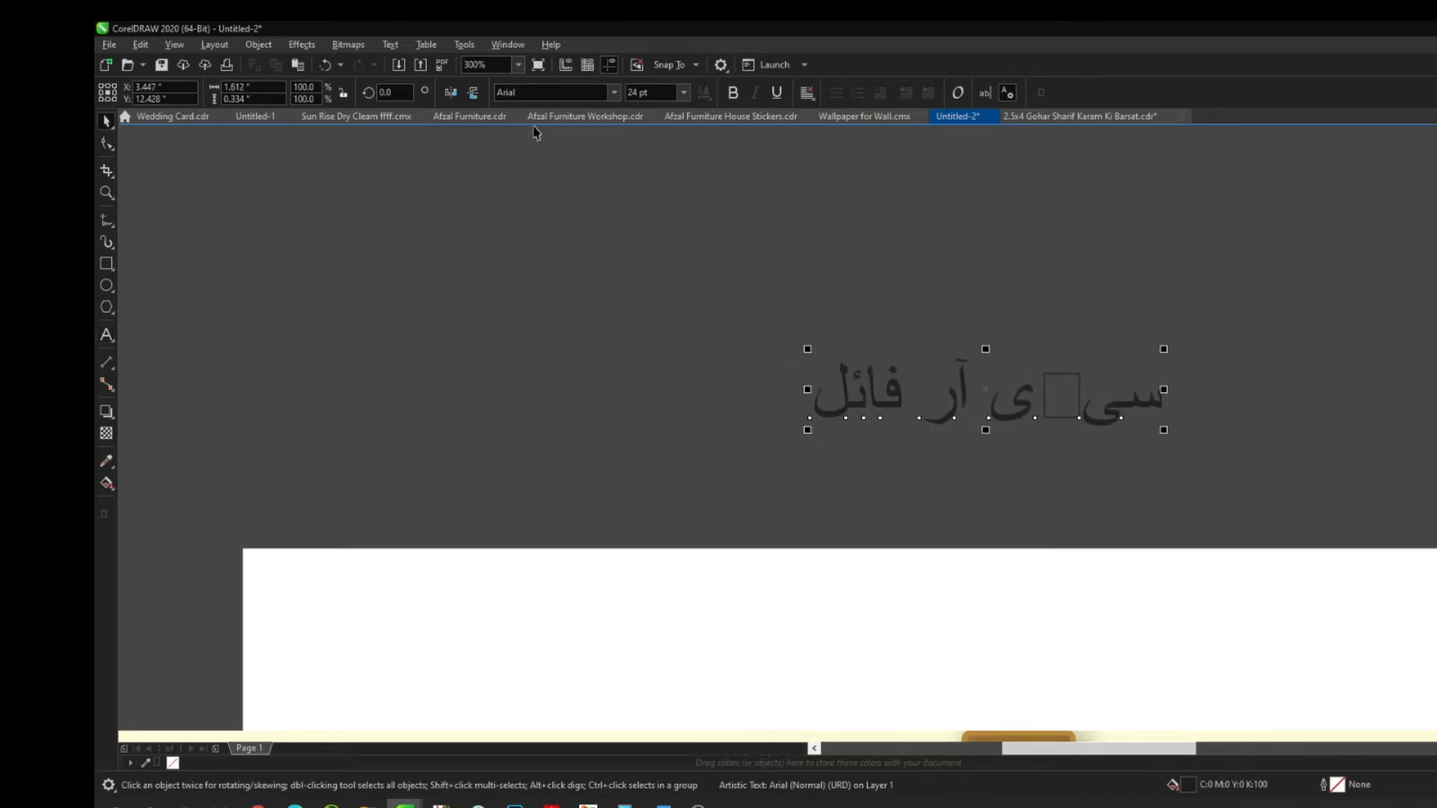
Set the Urdu caption's font to Jameel Noori Kasheeda
{"action": "left_click", "coordinate": [613, 95]}
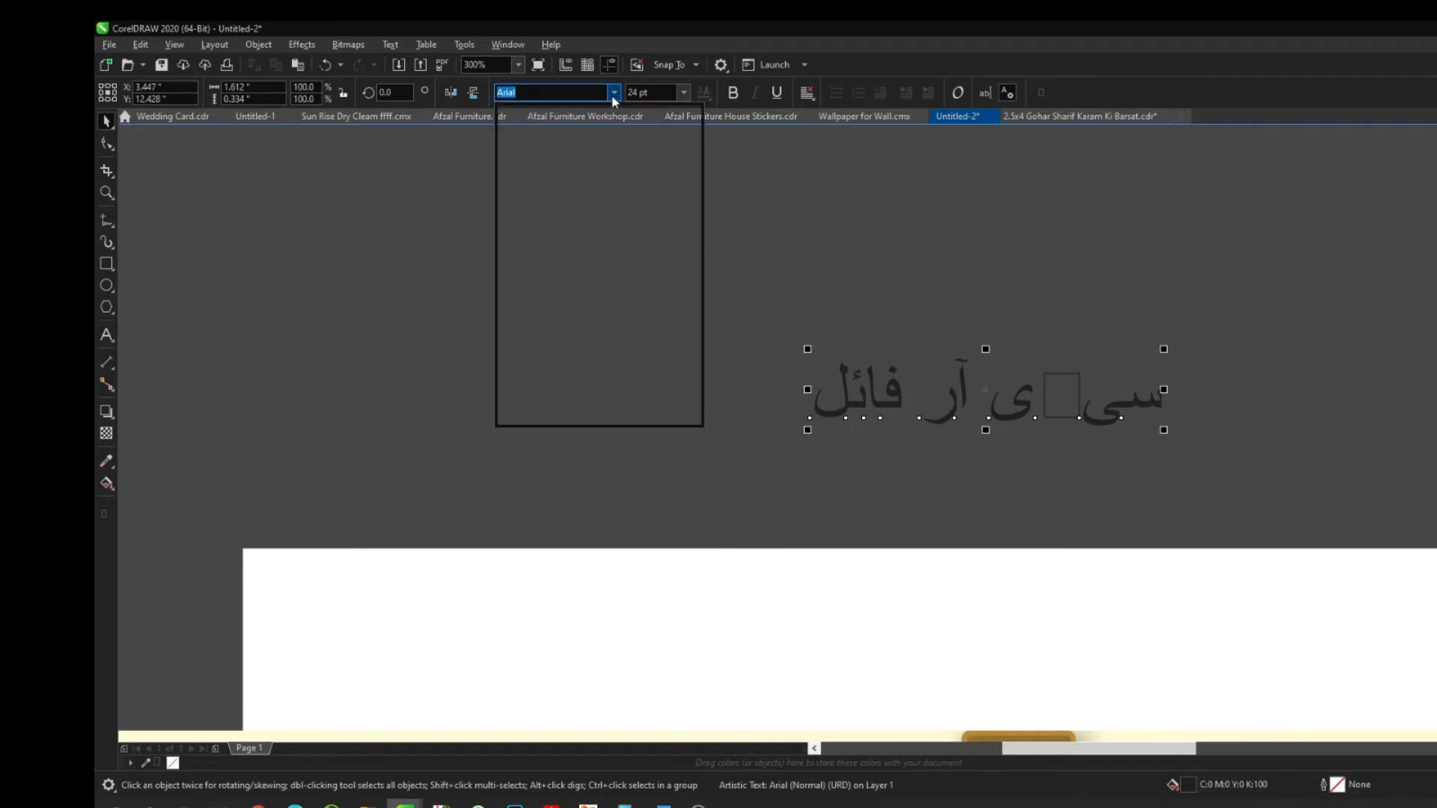
{"action": "type", "text": "j"}
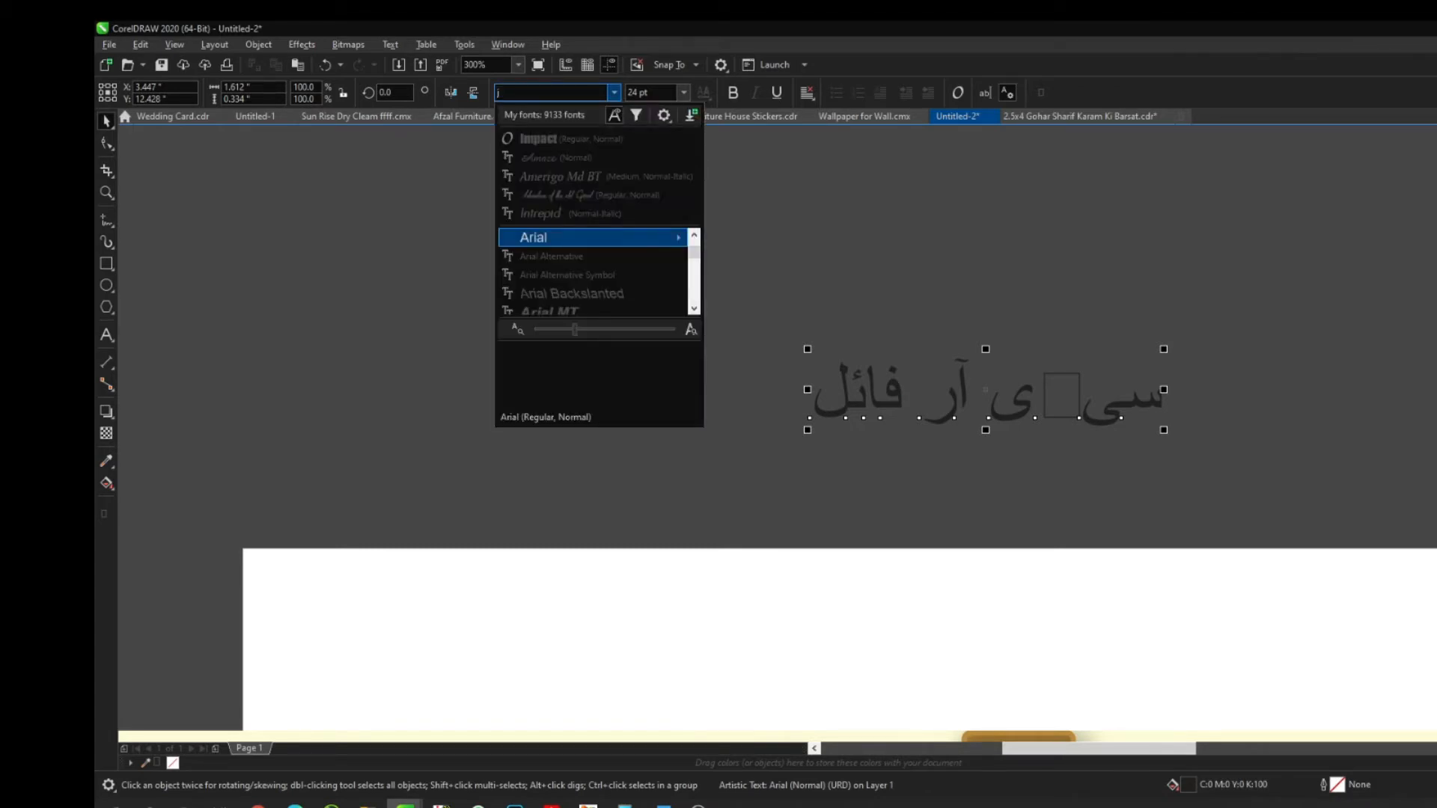
{"action": "type", "text": "ameel"}
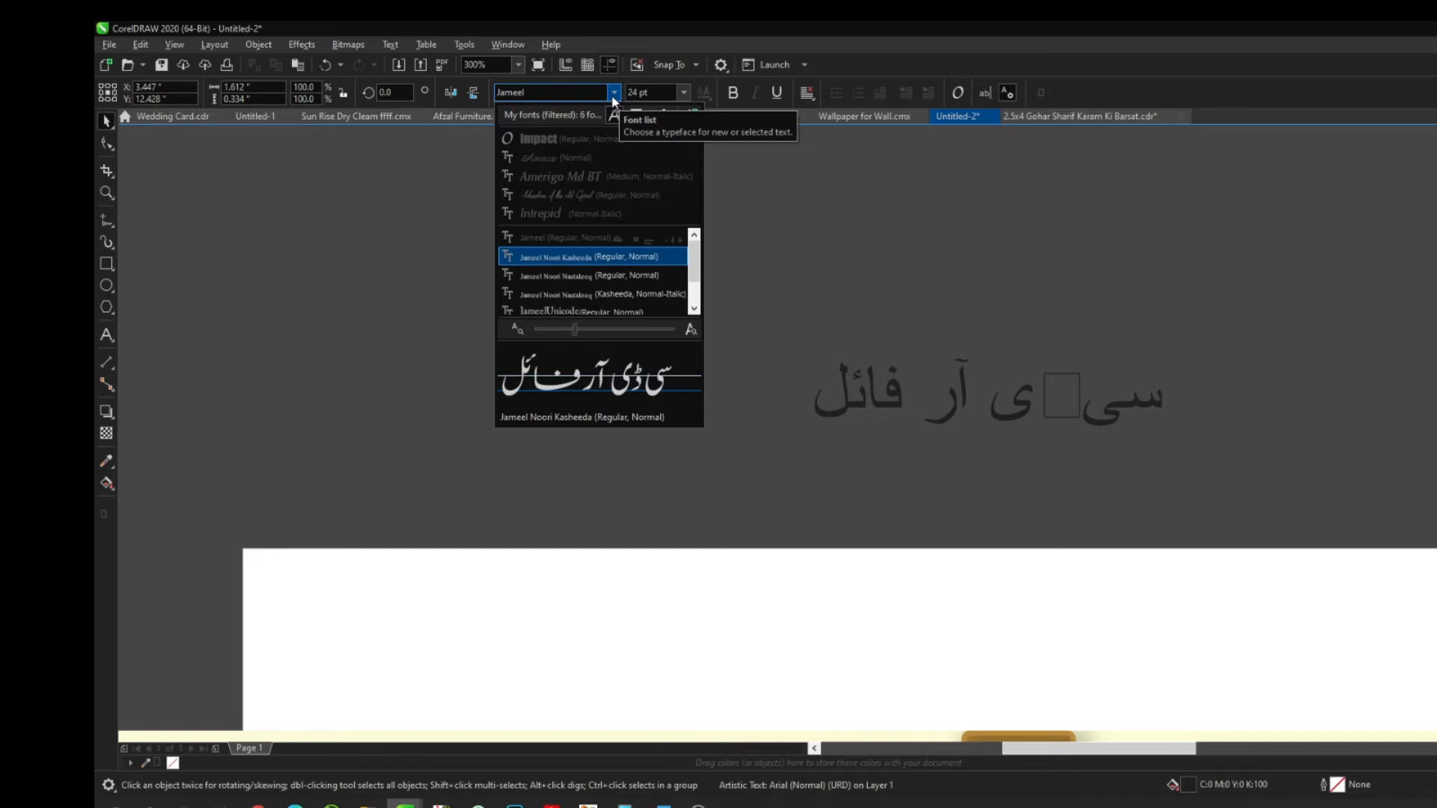
{"action": "left_click", "coordinate": [613, 95]}
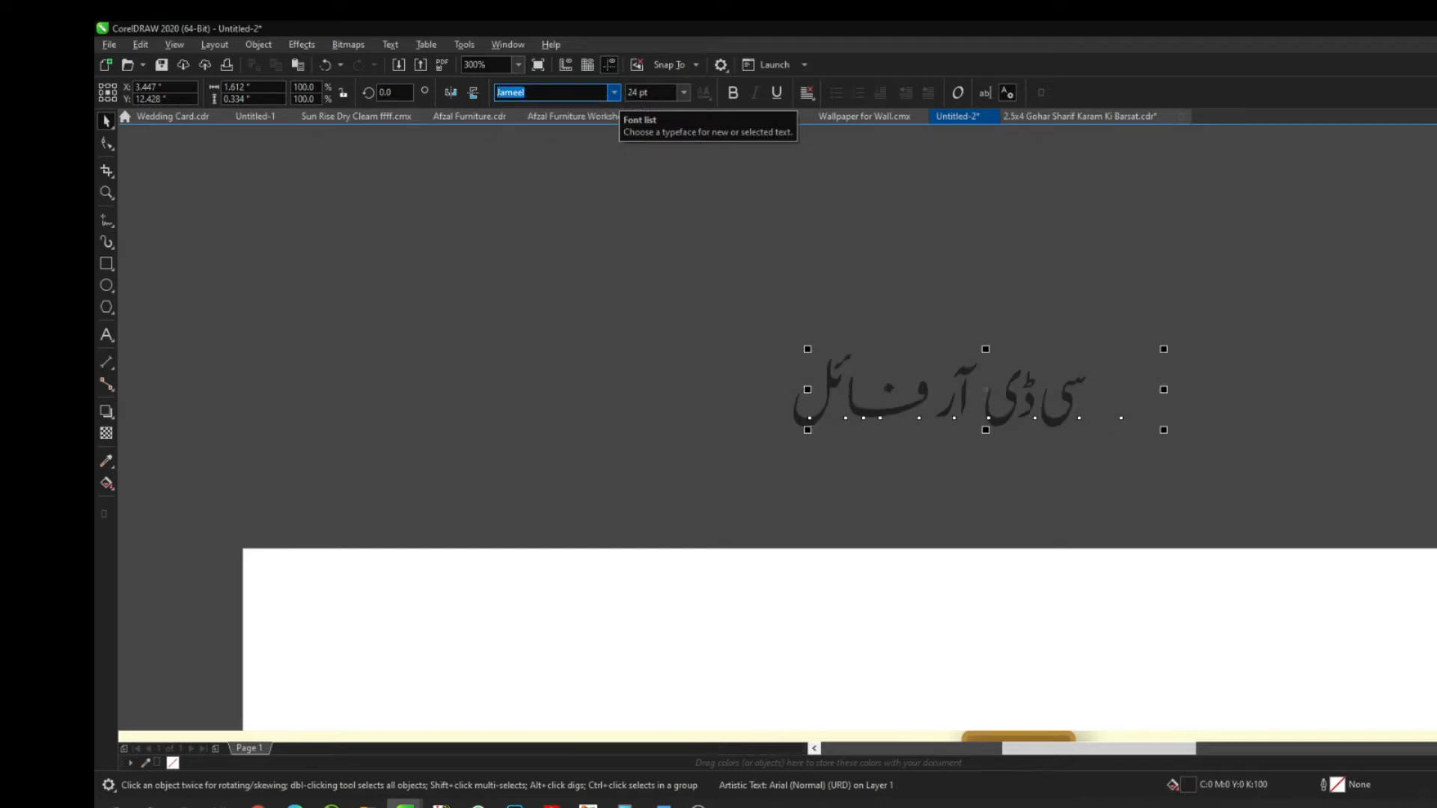
Enlarge the caption to about 34 pt by scaling its corner handle
{"action": "left_click", "coordinate": [1215, 307]}
{"action": "key", "text": "F4"}
{"action": "left_click", "coordinate": [759, 153]}
{"action": "left_click_drag", "start_coordinate": [794, 166], "coordinate": [811, 172]}
Place a duplicate of the caption just below the original
{"action": "key", "text": "z"}
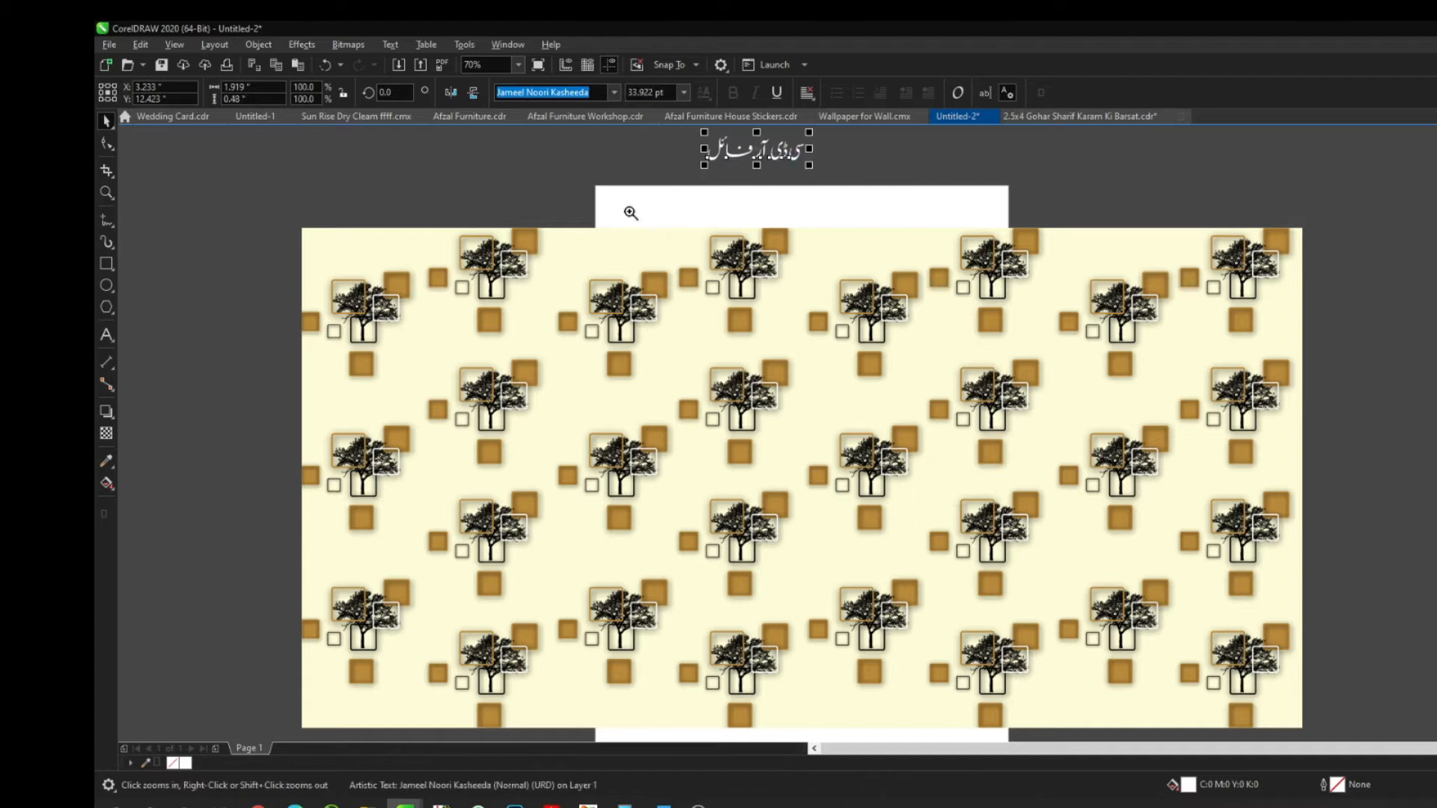
{"action": "left_click", "coordinate": [787, 156]}
{"action": "key", "text": "space"}
{"action": "left_click_drag", "start_coordinate": [713, 392], "coordinate": [843, 330]}
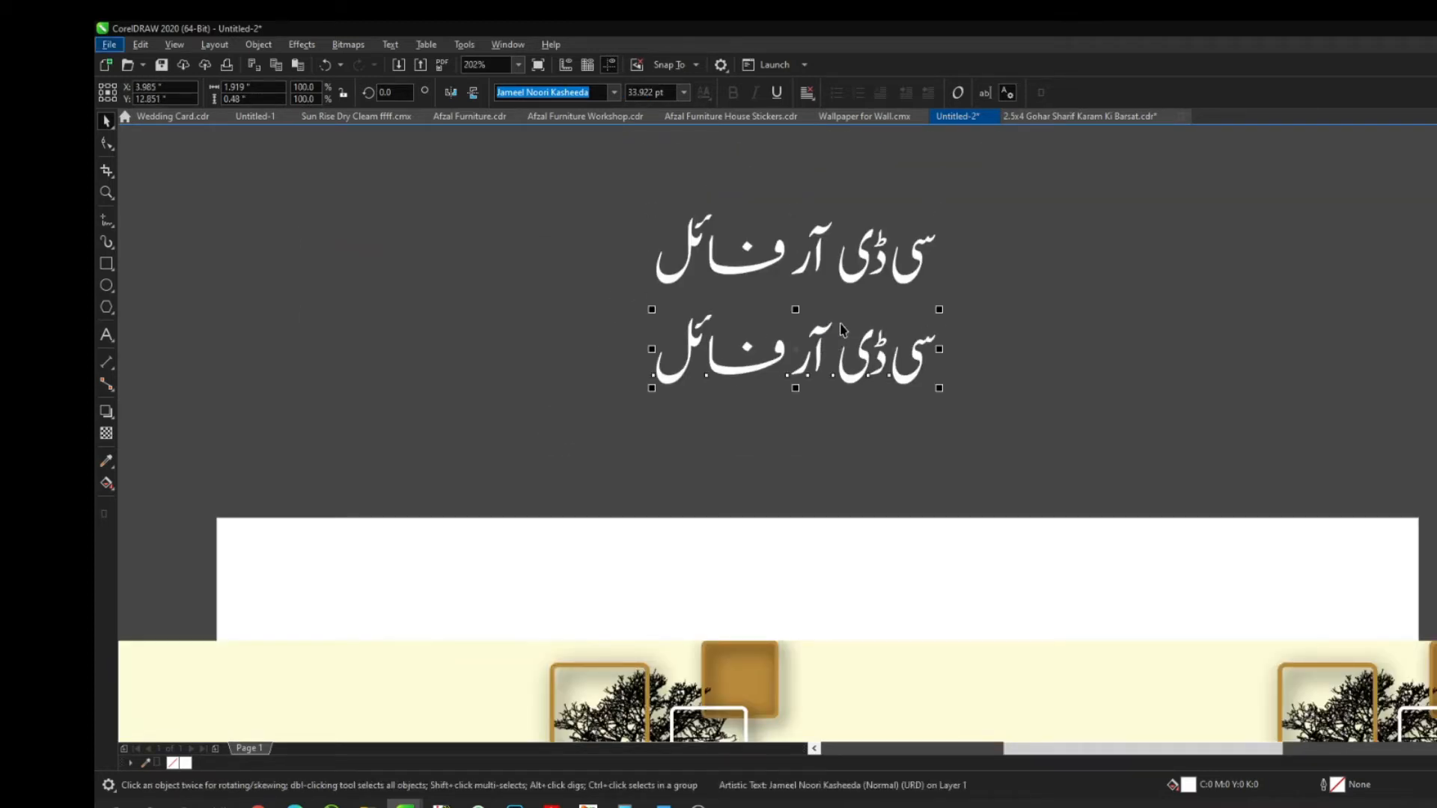
{"action": "key", "text": "alt+f"}
Replace the copy's text with the Urdu line asking viewers to click the description link to download
{"action": "key", "text": "Up"}
{"action": "key", "text": "Escape"}
{"action": "double_click", "coordinate": [841, 325]}
{"action": "key", "text": "ctrl+a"}
{"action": "type", "text": "ڈاؤنلوڈ کرنے کے لئے ڈسکرپشن میں دیئے گئے لنک پر کلک کریں"}
{"action": "key", "text": "ctrl+space"}
Centre the download line under the title and move both lines higher
{"action": "scroll", "coordinate": [845, 314], "scroll_direction": "down", "scroll_amount": 3}
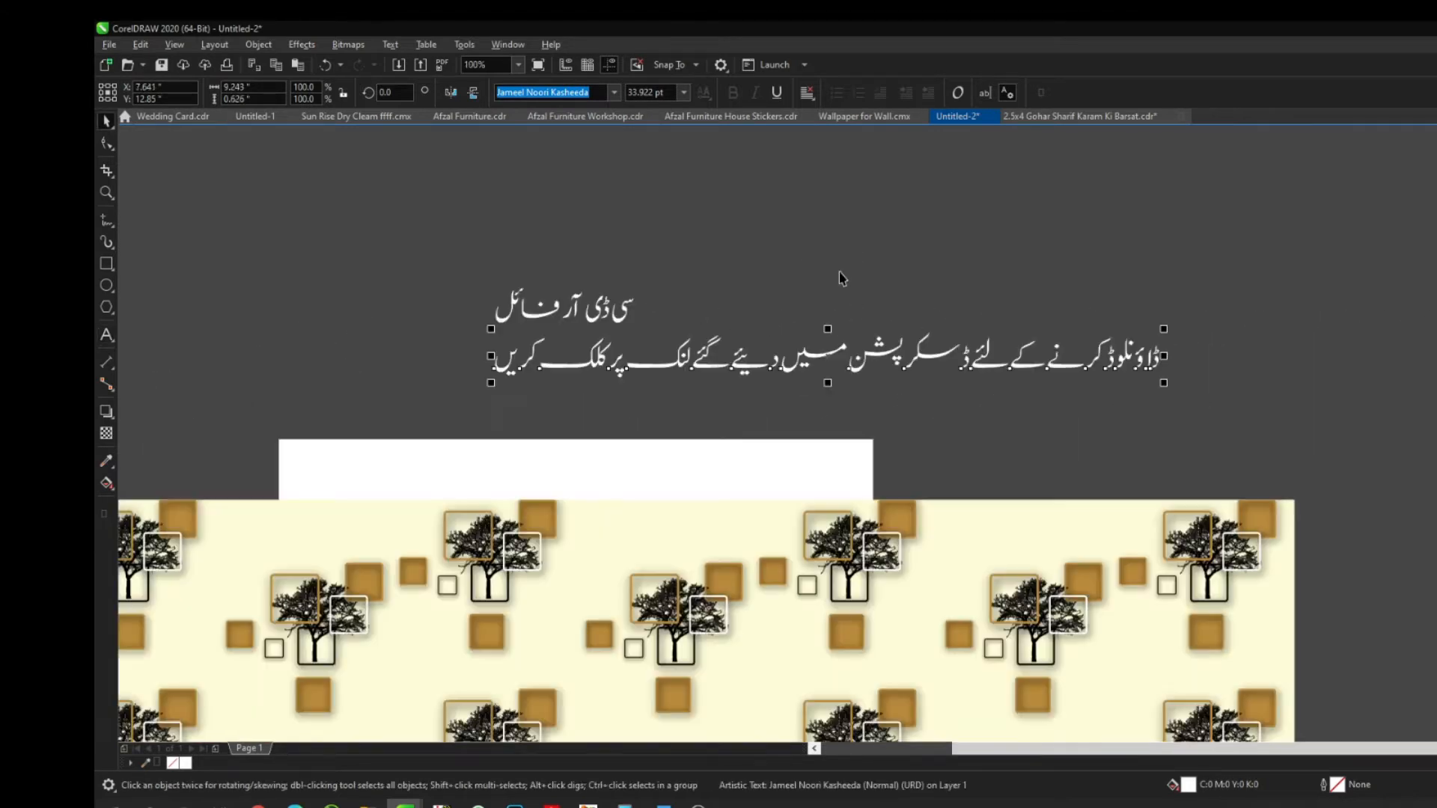
{"action": "left_click", "coordinate": [827, 299]}
{"action": "left_click", "coordinate": [591, 349]}
{"action": "left_click", "coordinate": [606, 323], "text": "shift"}
{"action": "key", "text": "c"}
{"action": "left_click_drag", "start_coordinate": [617, 323], "coordinate": [618, 259]}
{"action": "left_click", "coordinate": [610, 352]}
Duplicate the download line and rewrite it as the Urdu subscribe, bell-icon and notifications reminder
{"action": "left_click", "coordinate": [664, 299]}
{"action": "key", "text": "ctrl+d"}
{"action": "key", "text": "F8"}
{"action": "key", "text": "ctrl+a"}
{"action": "key", "text": "BackSpace"}
{"action": "type", "text": "اور ساتھ"}
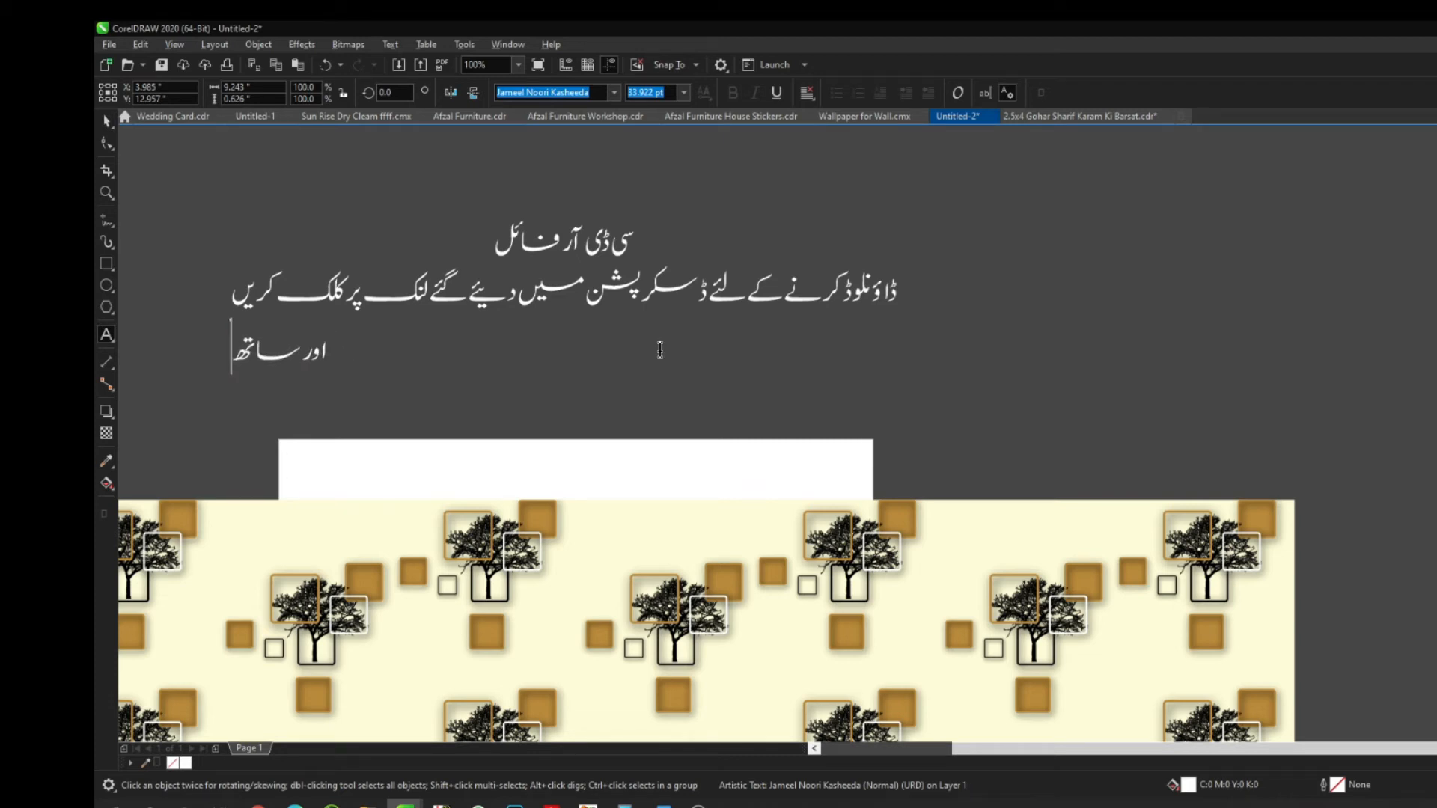
{"action": "type", "text": " ہی سبسکرا"}
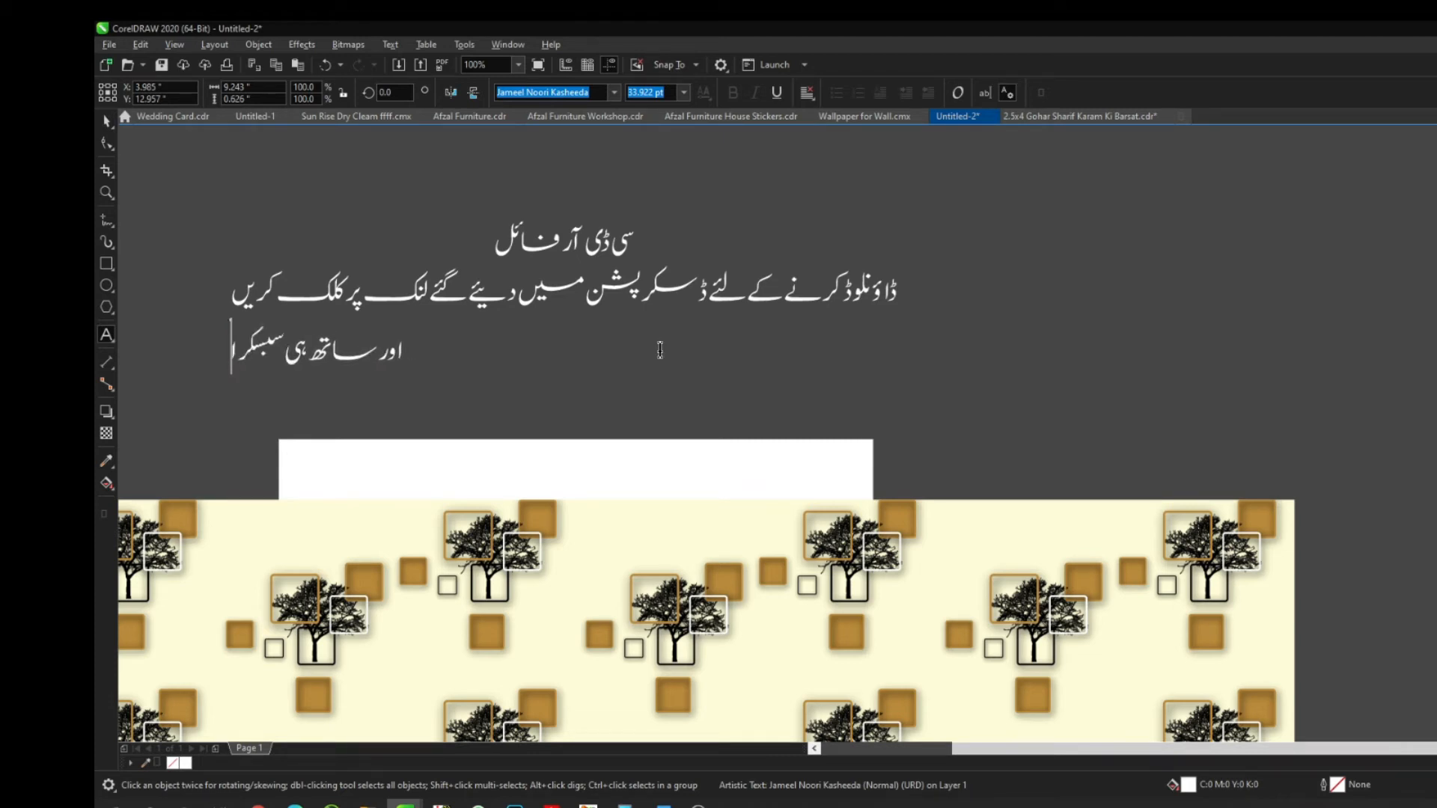
{"action": "type", "text": "ئب بٹن اور بیل آئکن"}
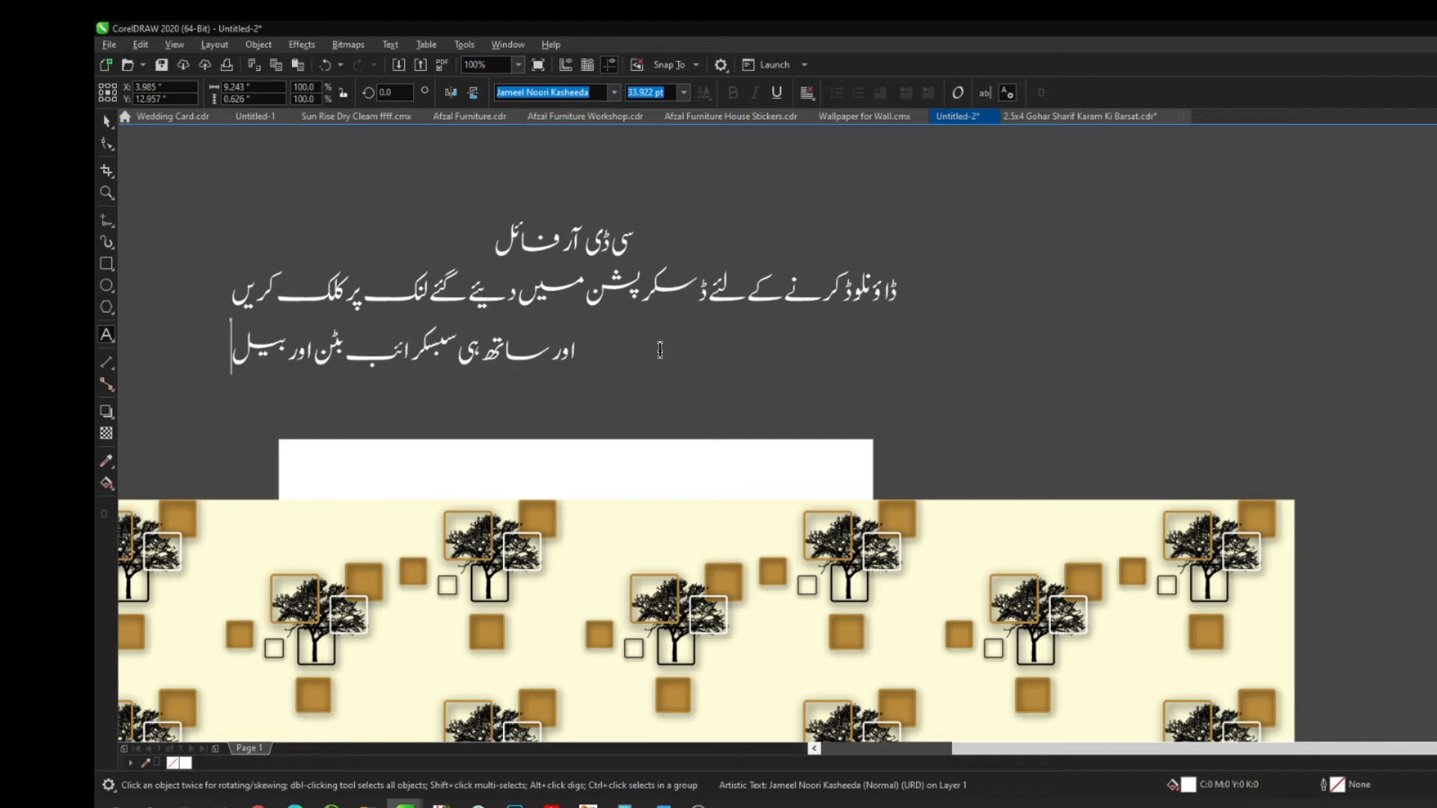
{"action": "key", "text": "BackSpace"}
{"action": "key", "text": "BackSpace"}
{"action": "key", "text": "BackSpace"}
{"action": "key", "text": "BackSpace"}
{"action": "key", "text": "BackSpace"}
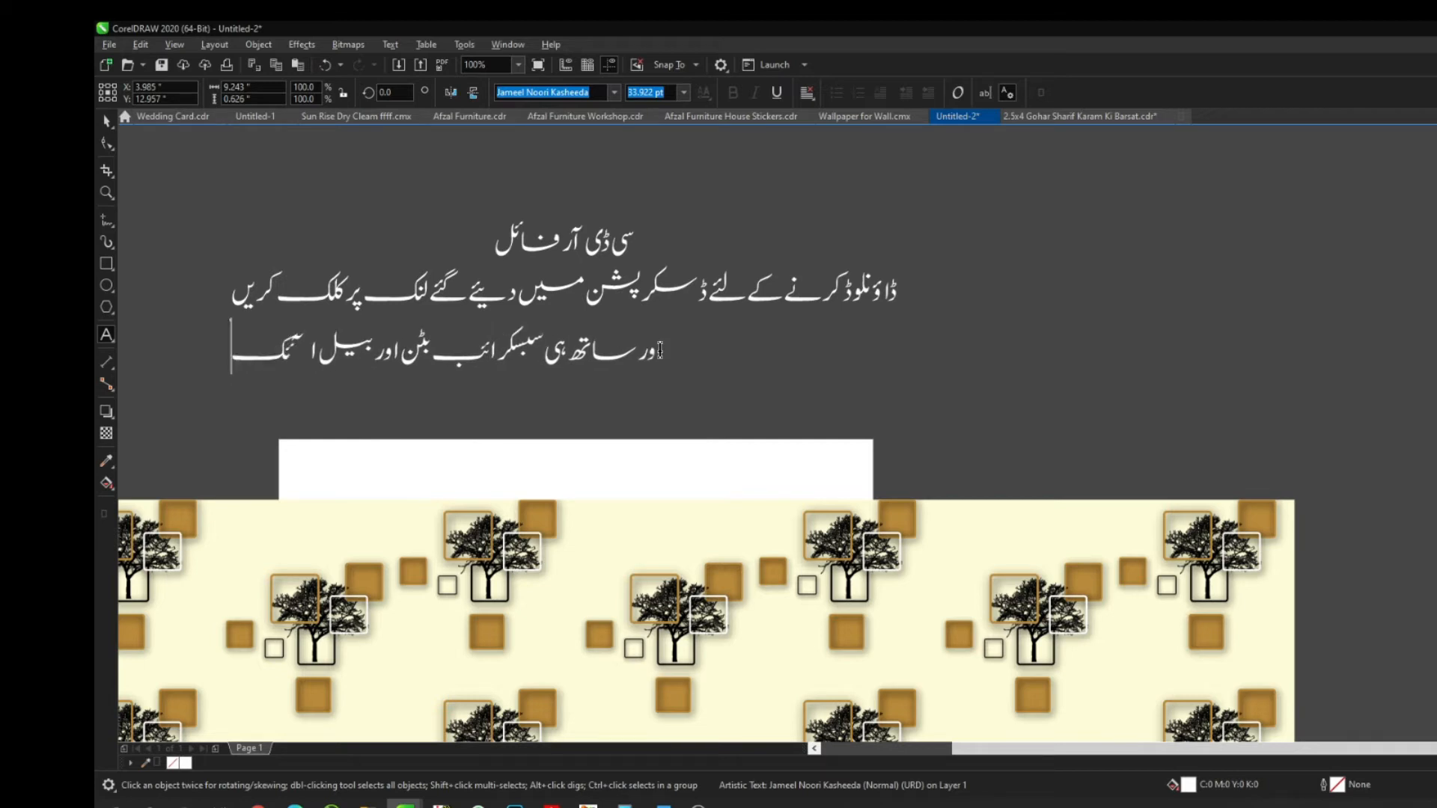
{"action": "type", "text": "آ"}
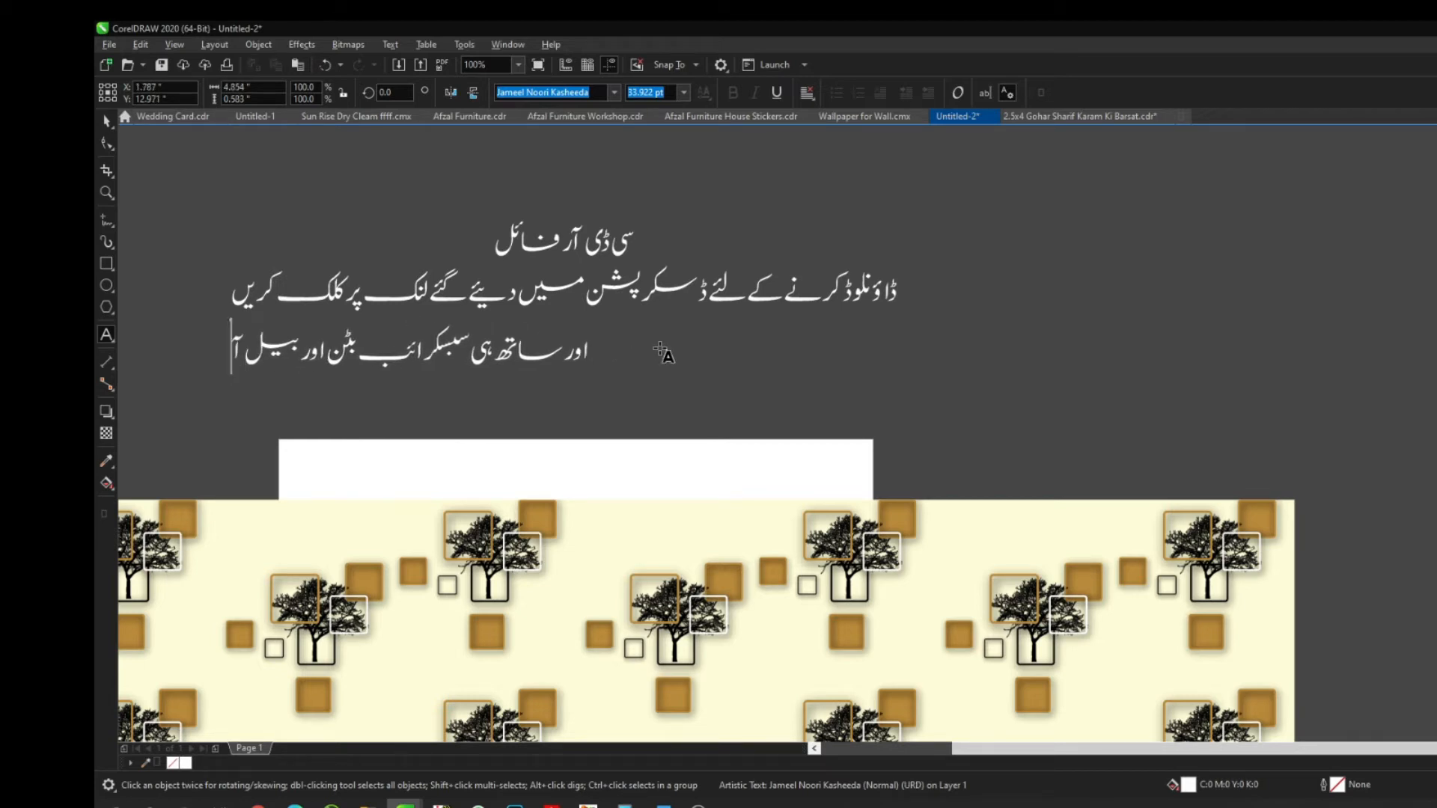
{"action": "type", "text": "ئکن پر کلک"}
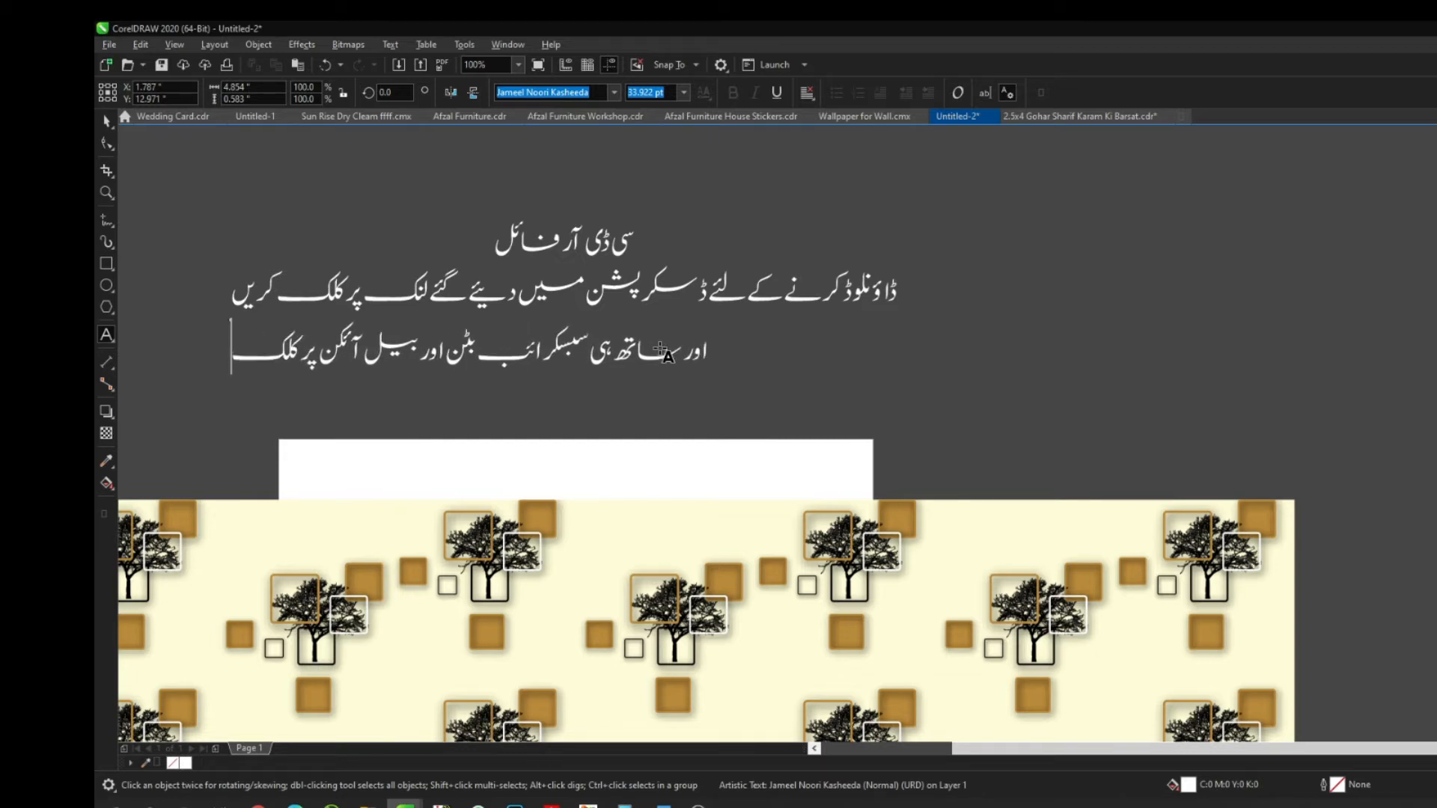
{"action": "type", "text": " کرنا نہ بھولیں"}
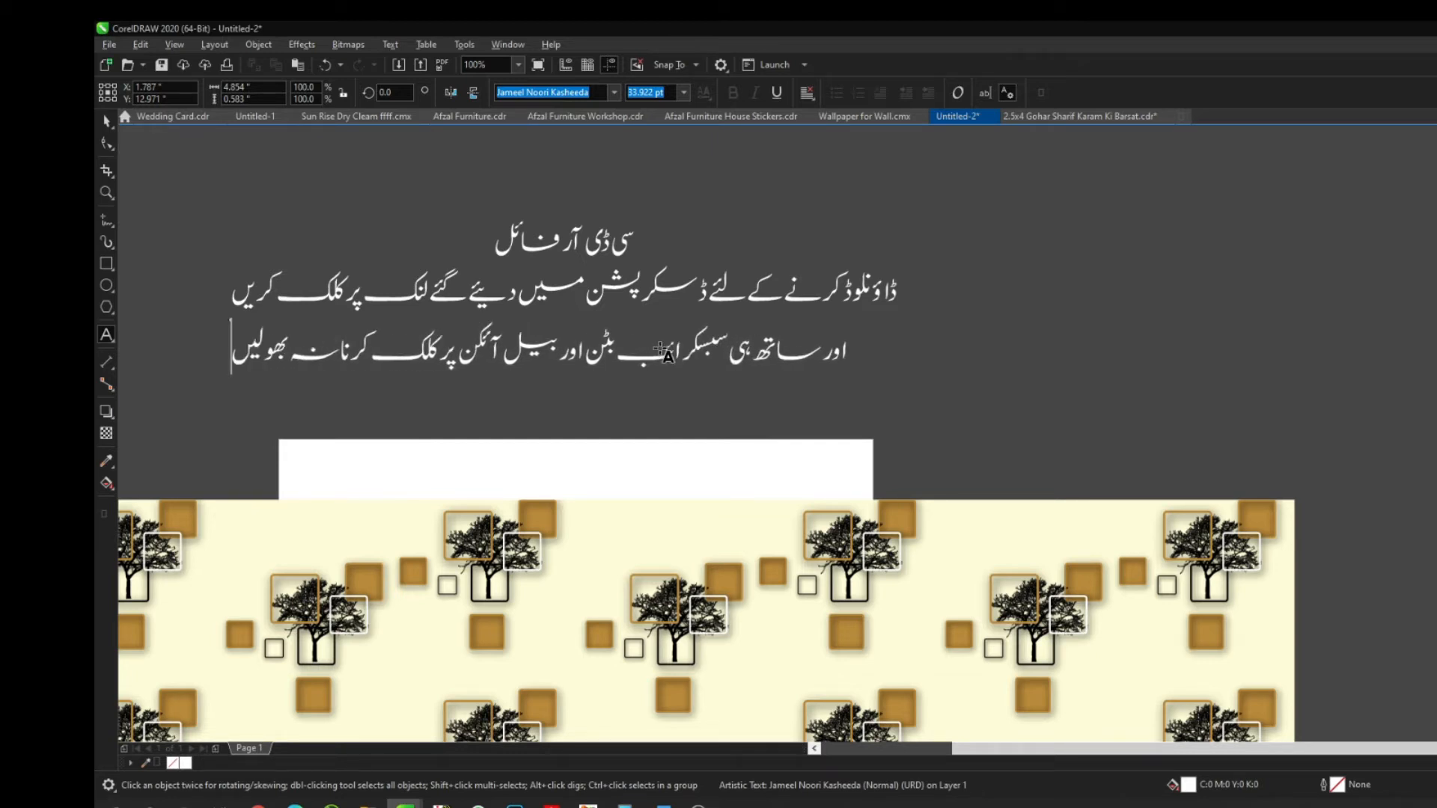
{"action": "type", "text": " تا کہ مزی"}
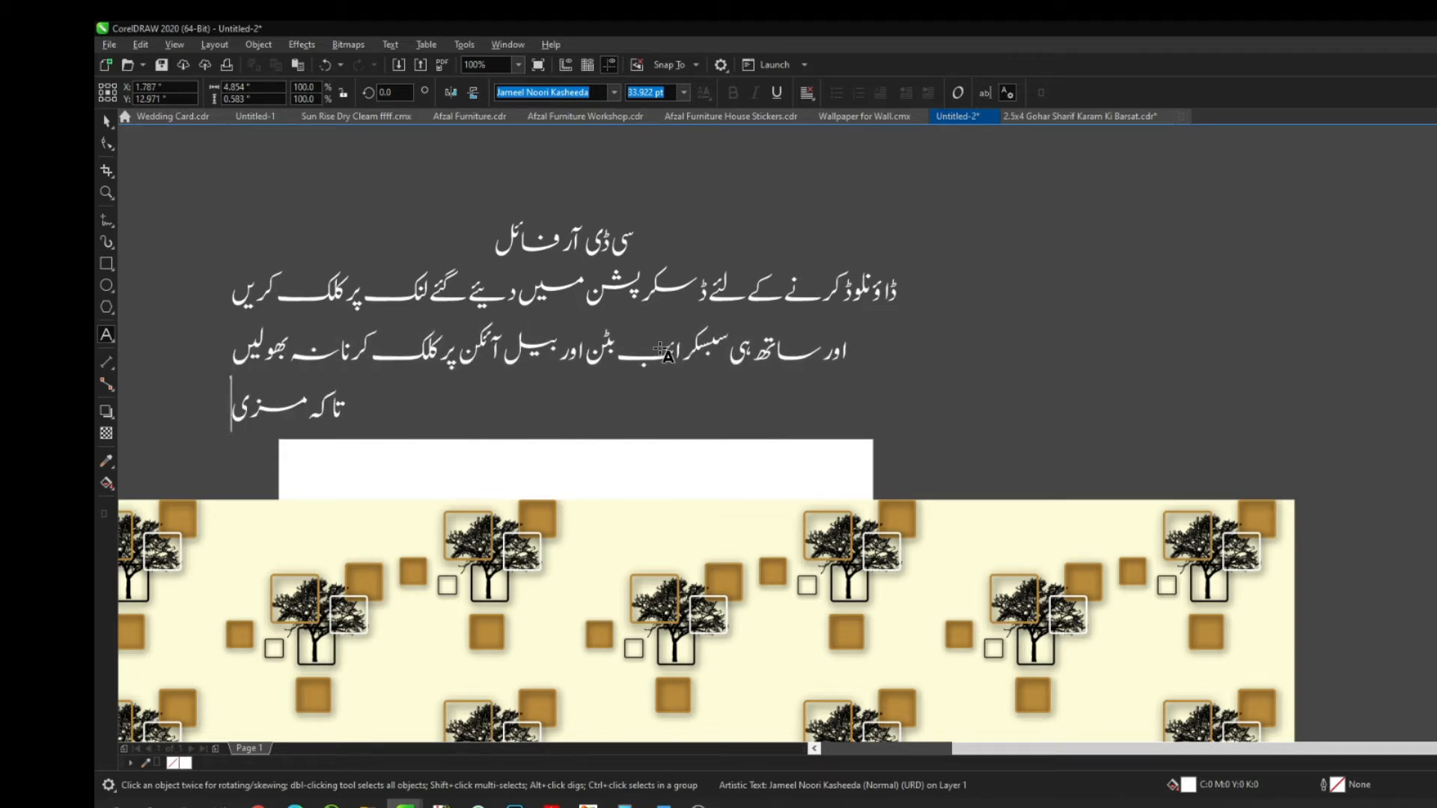
{"action": "type", "text": "د ڈیٹا حا"}
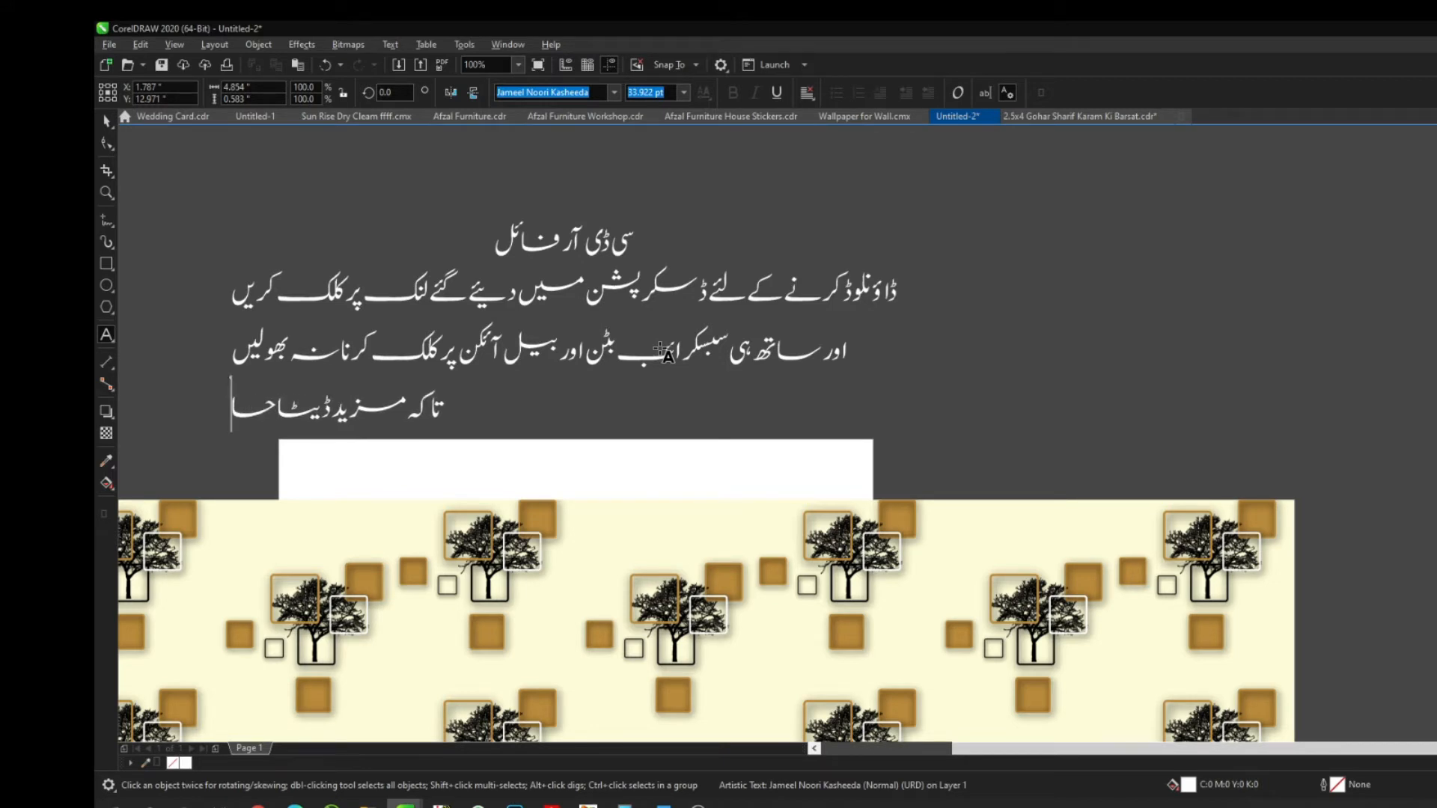
{"action": "type", "text": "صل کرنے کے لئے آپ کو"}
{"action": "key", "text": "BackSpace"}
{"action": "key", "text": "BackSpace"}
{"action": "key", "text": "BackSpace"}
{"action": "key", "text": "BackSpace"}
{"action": "key", "text": "BackSpace"}
{"action": "key", "text": "BackSpace"}
{"action": "type", "text": "آ"}
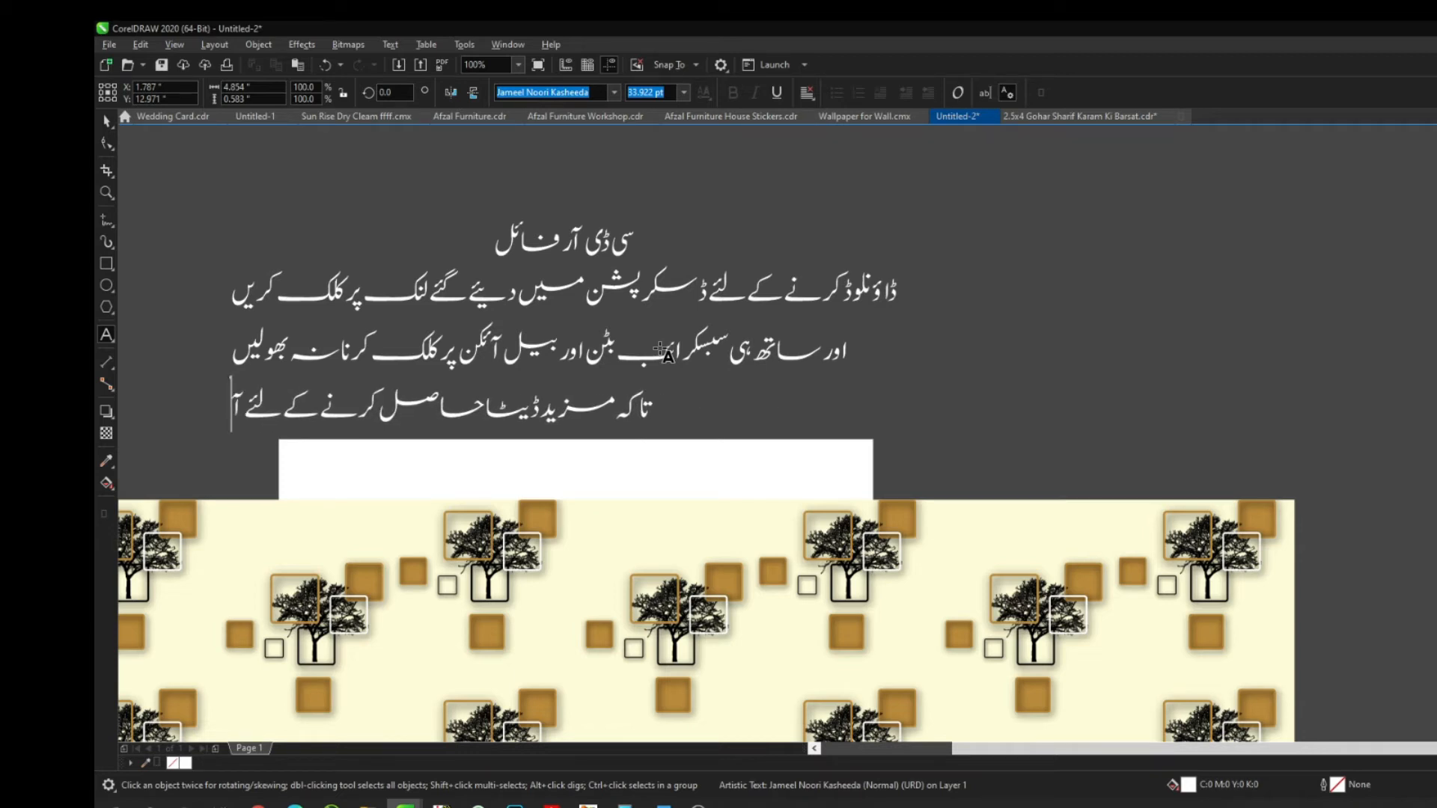
{"action": "type", "text": "پ کو نوٹیف"}
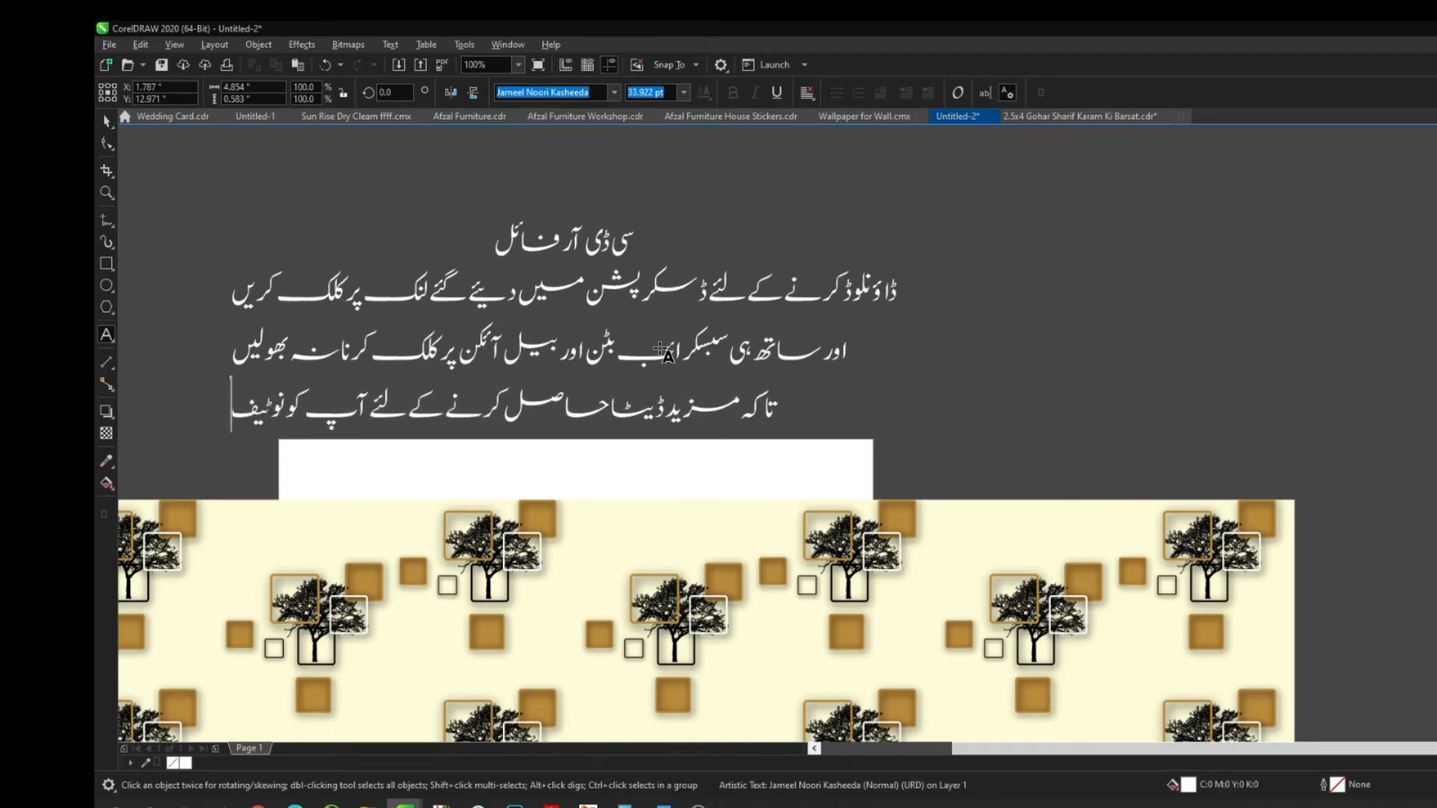
{"action": "type", "text": "یکیشن ملتے رہیں"}
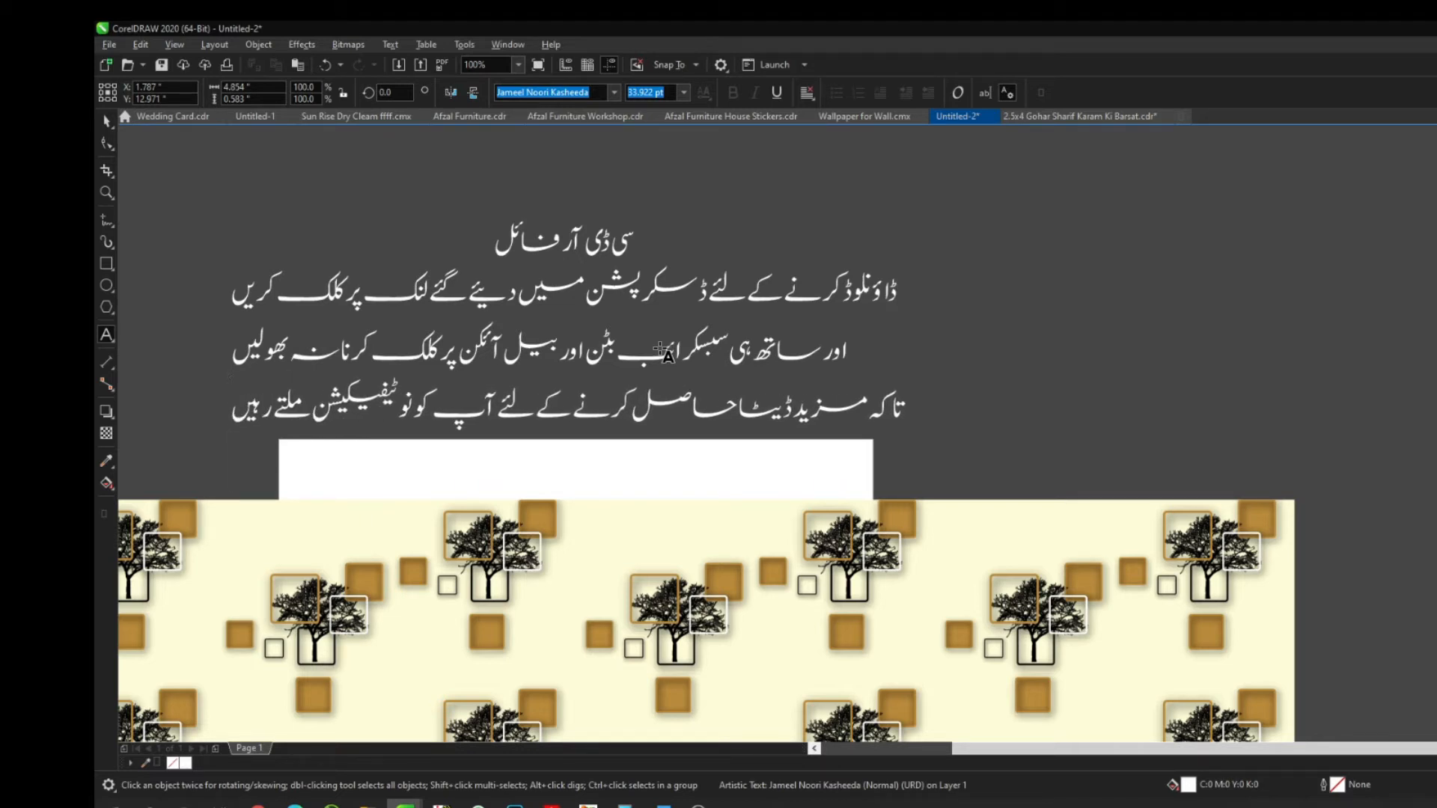
Add a closing 'شکریہ' line and move the text block higher up
{"action": "key", "text": "Return"}
{"action": "type", "text": "شکریہ"}
{"action": "key", "text": "Escape"}
{"action": "scroll", "coordinate": [662, 350], "scroll_direction": "down", "scroll_amount": 2}
{"action": "left_click_drag", "start_coordinate": [634, 313], "coordinate": [632, 231]}
{"action": "left_click", "coordinate": [808, 308]}
Try moving the overlapping Urdu line below the others, then undo the change
{"action": "key", "text": "F4"}
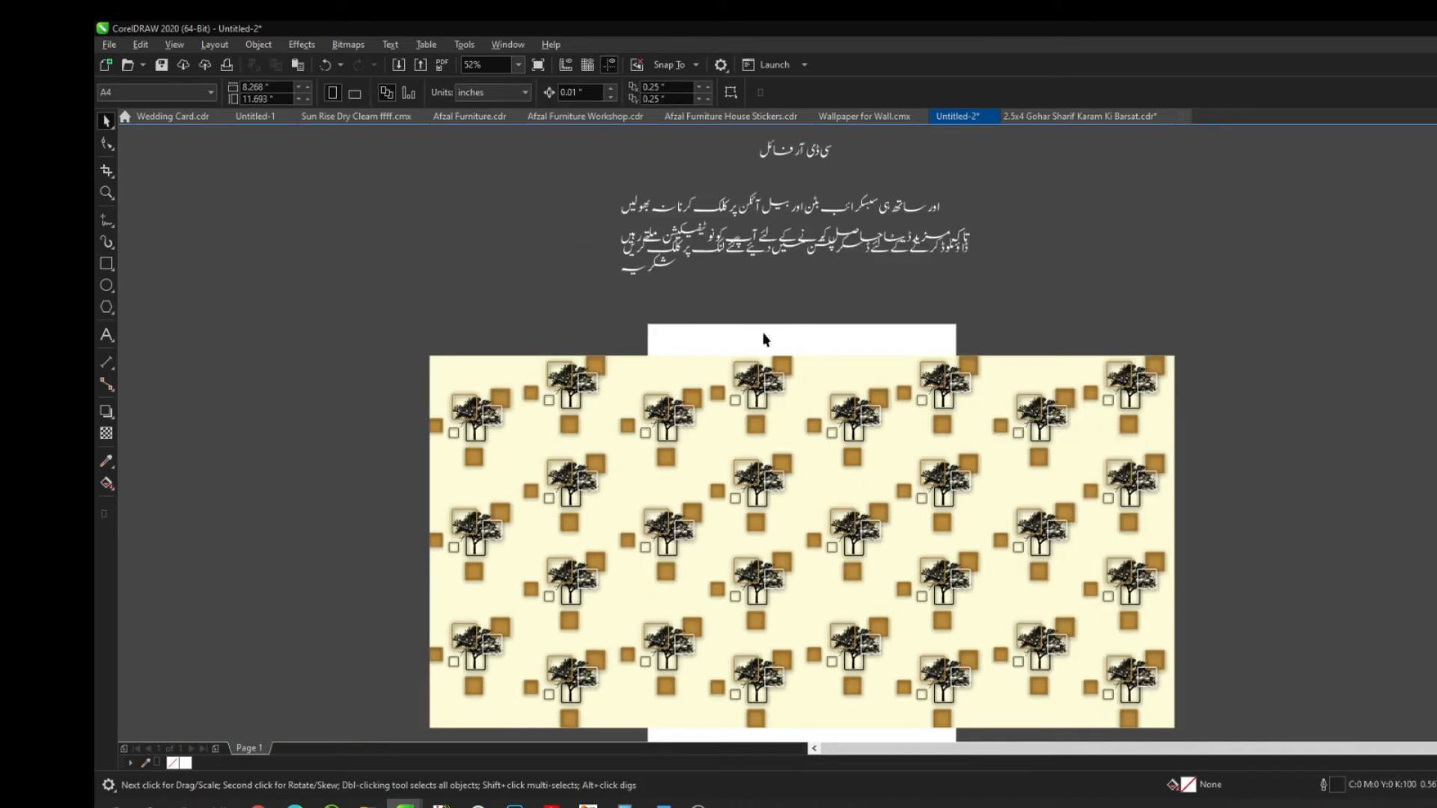
{"action": "left_click", "coordinate": [740, 258]}
{"action": "scroll", "coordinate": [814, 220], "scroll_direction": "up", "scroll_amount": 3}
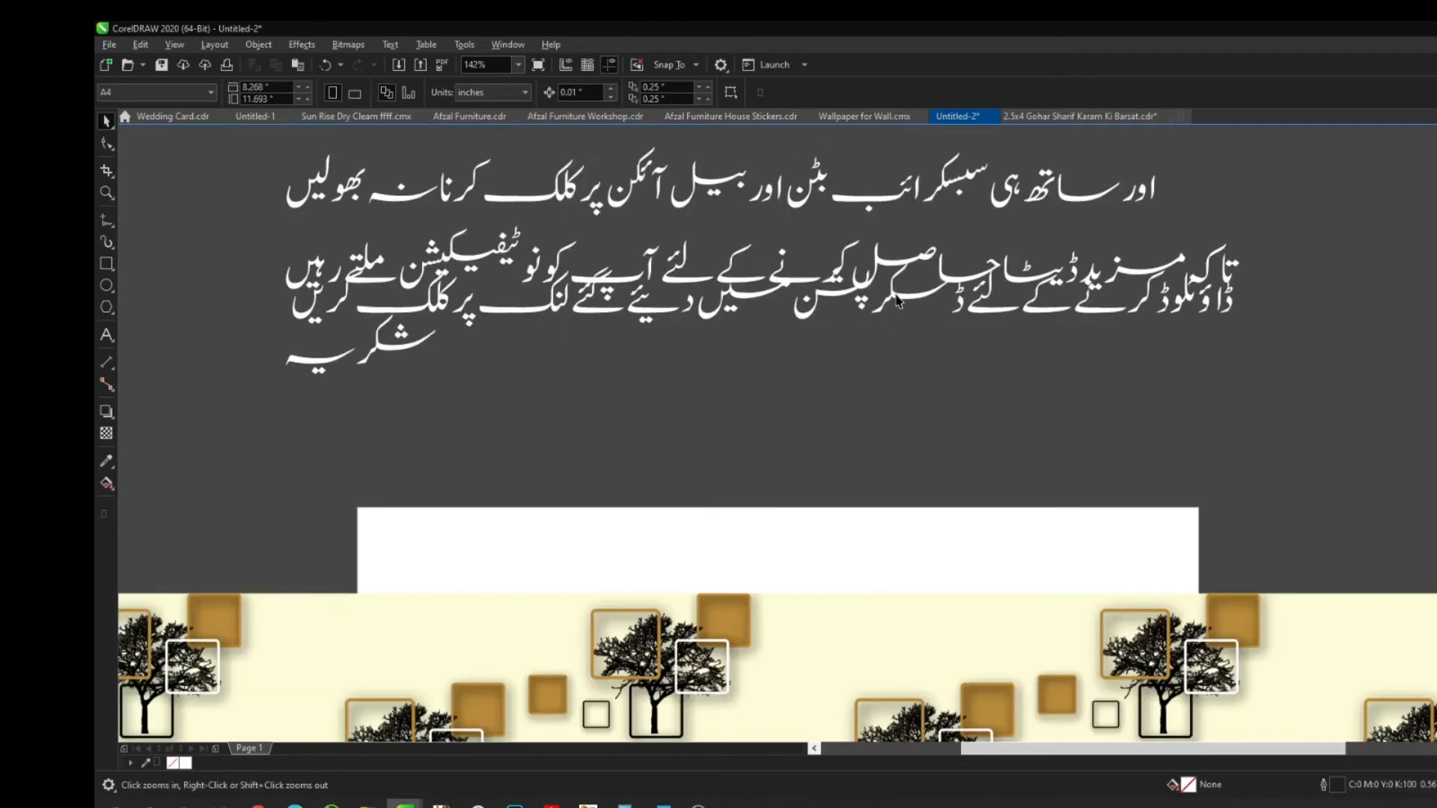
{"action": "left_click_drag", "start_coordinate": [895, 299], "coordinate": [896, 341]}
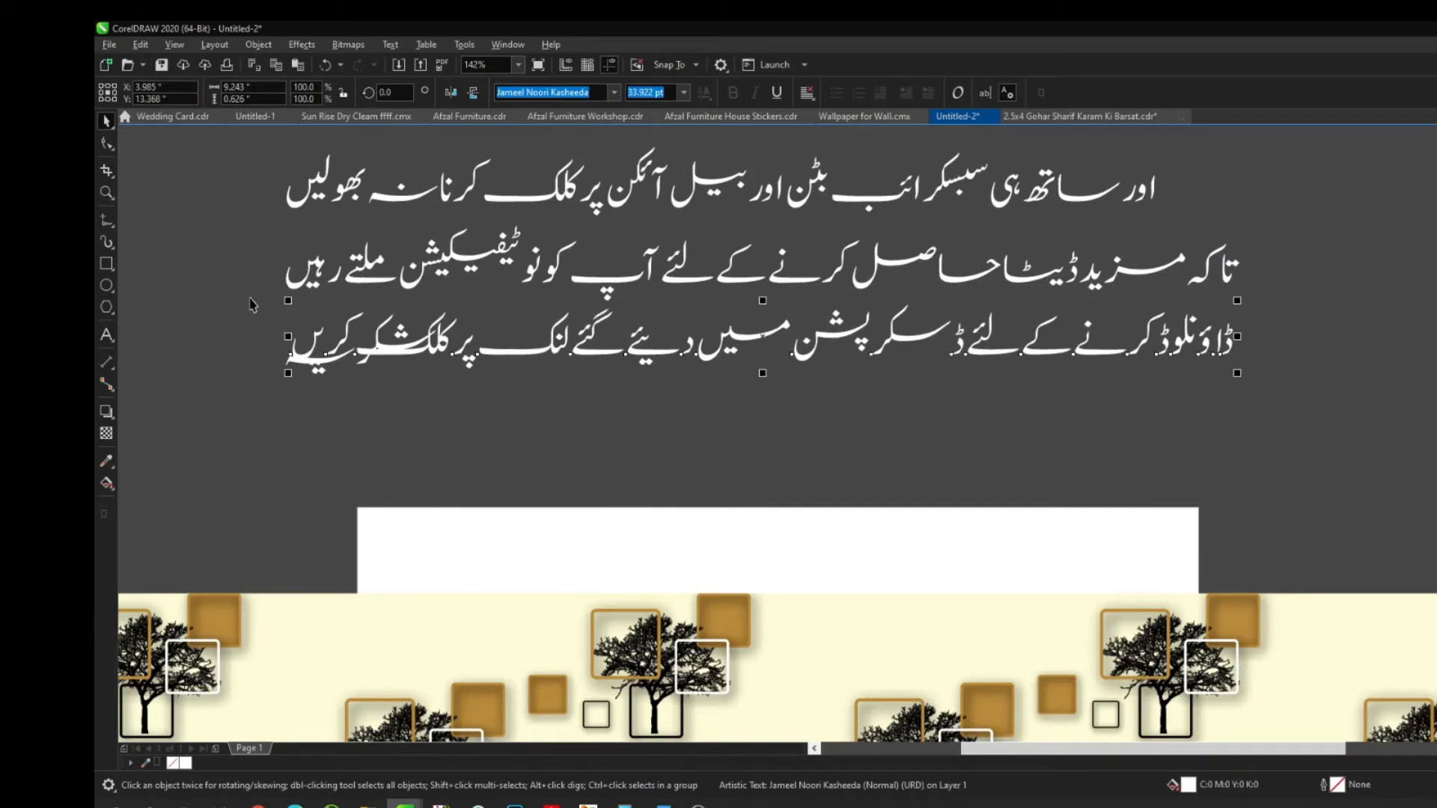
{"action": "left_click", "coordinate": [481, 424]}
{"action": "key", "text": "ctrl+z"}
{"action": "key", "text": "ctrl+z"}
{"action": "key", "text": "ctrl+z"}
{"action": "key", "text": "ctrl+z"}
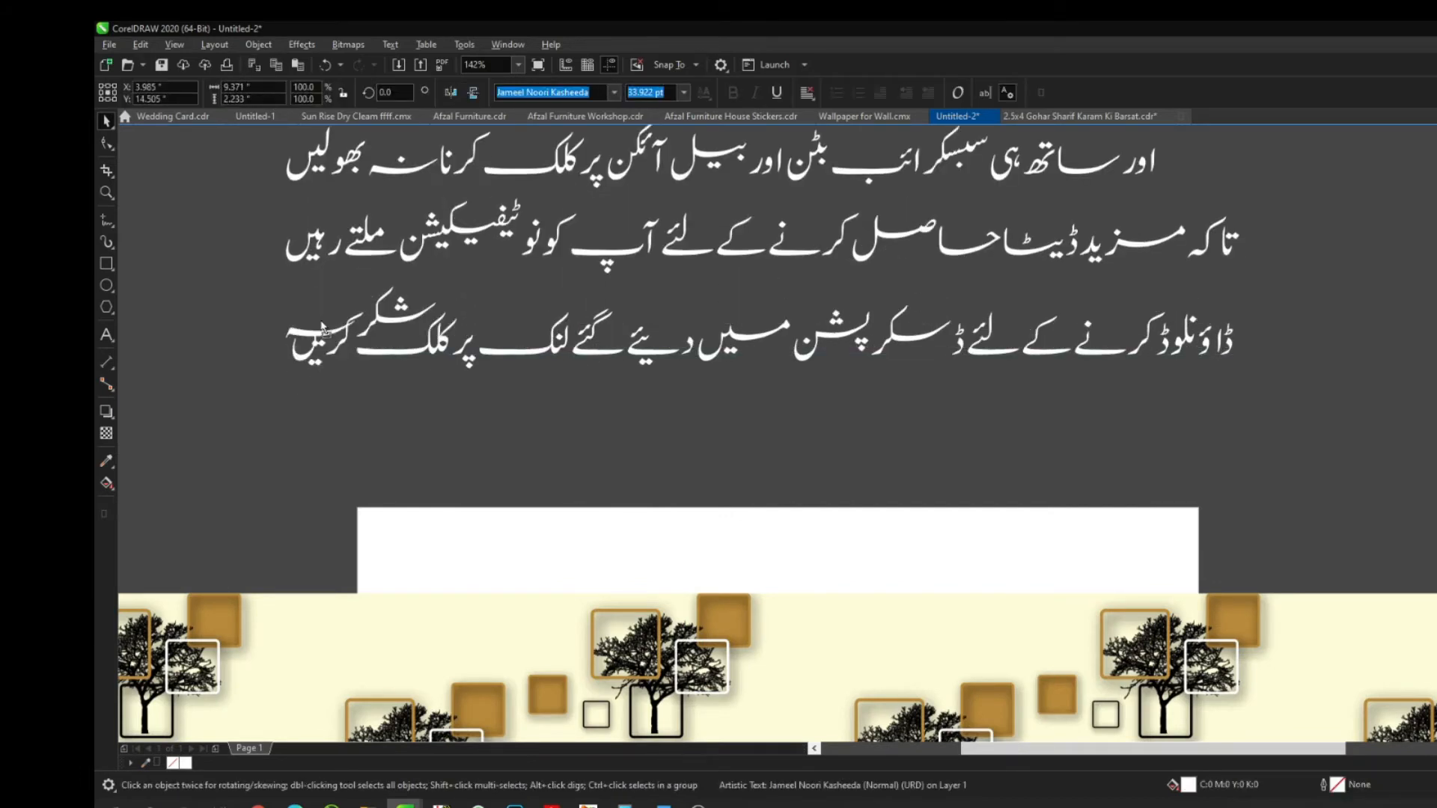
Remove the download-link line, leaving four Urdu lines, and zoom in on the caption
{"action": "left_click", "coordinate": [475, 465]}
{"action": "key", "text": "F4"}
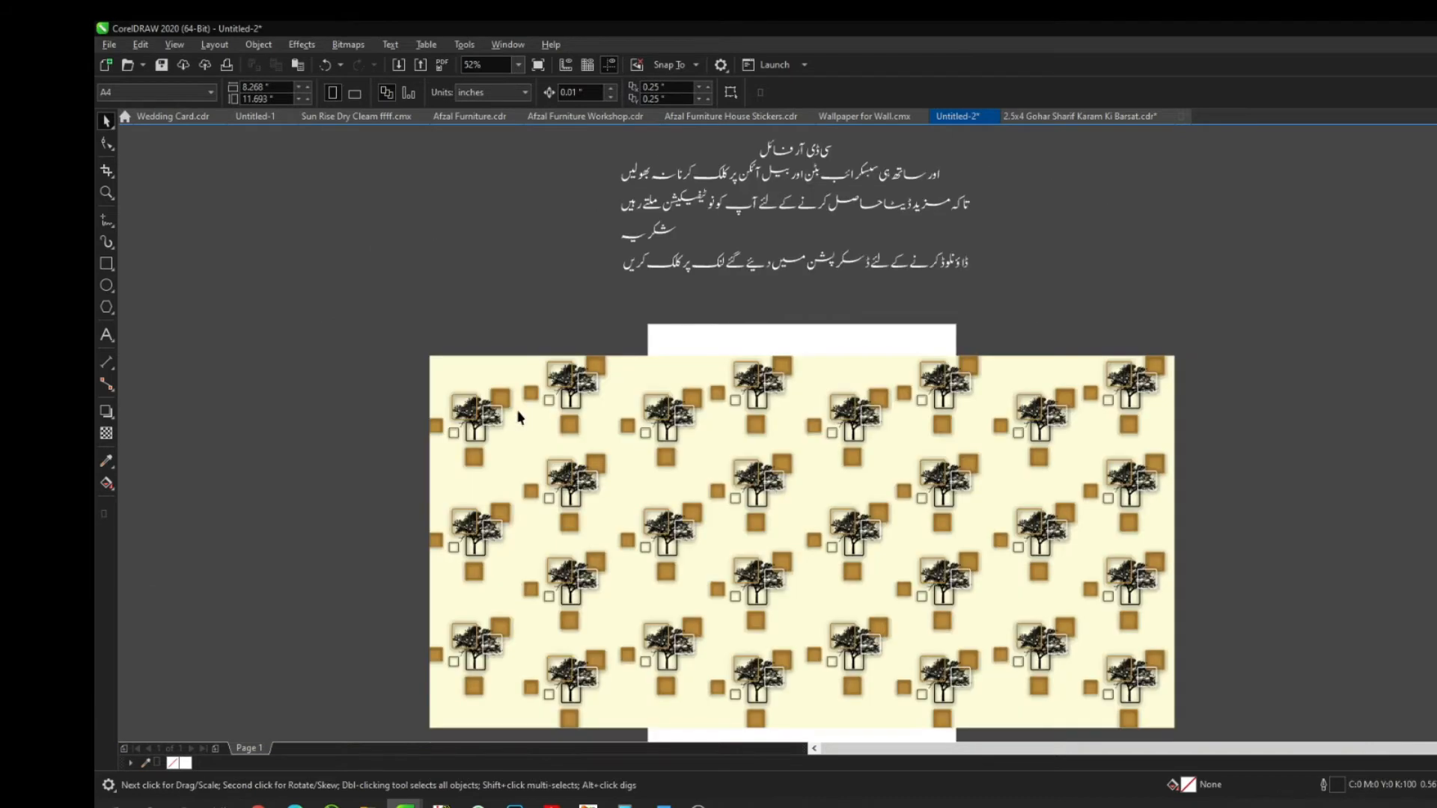
{"action": "key", "text": "ctrl+z"}
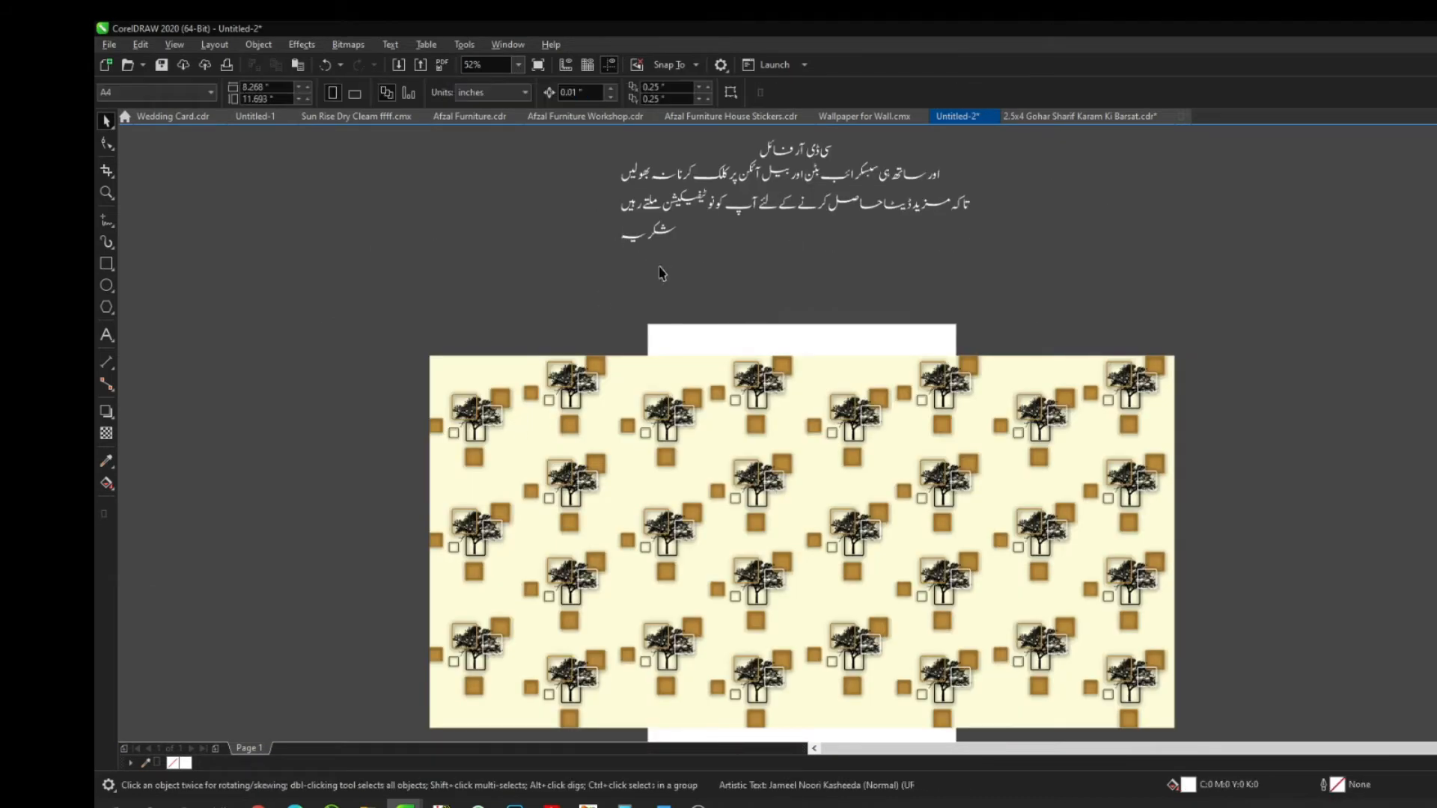
{"action": "key", "text": "z"}
{"action": "left_click_drag", "start_coordinate": [417, 220], "coordinate": [1037, 366]}
{"action": "key", "text": "F8"}
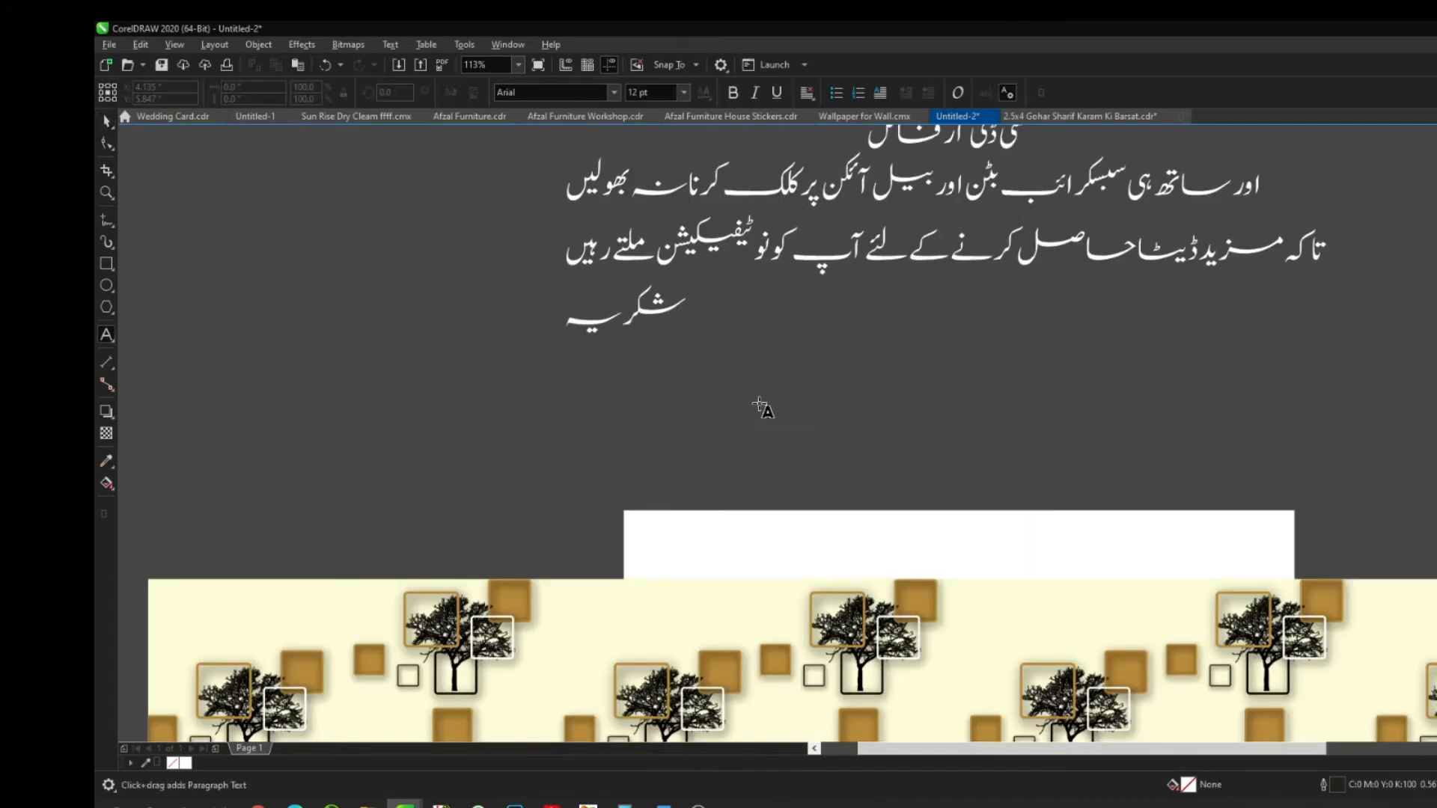
Type an Arial 'Password 1:' note below the Urdu caption, fixing the misspelling
{"action": "left_click", "coordinate": [703, 427]}
{"action": "type", "text": "Pas"}
{"action": "type", "text": "swrod"}
{"action": "key", "text": "BackSpace"}
{"action": "key", "text": "BackSpace"}
{"action": "key", "text": "BackSpace"}
{"action": "type", "text": "pord"}
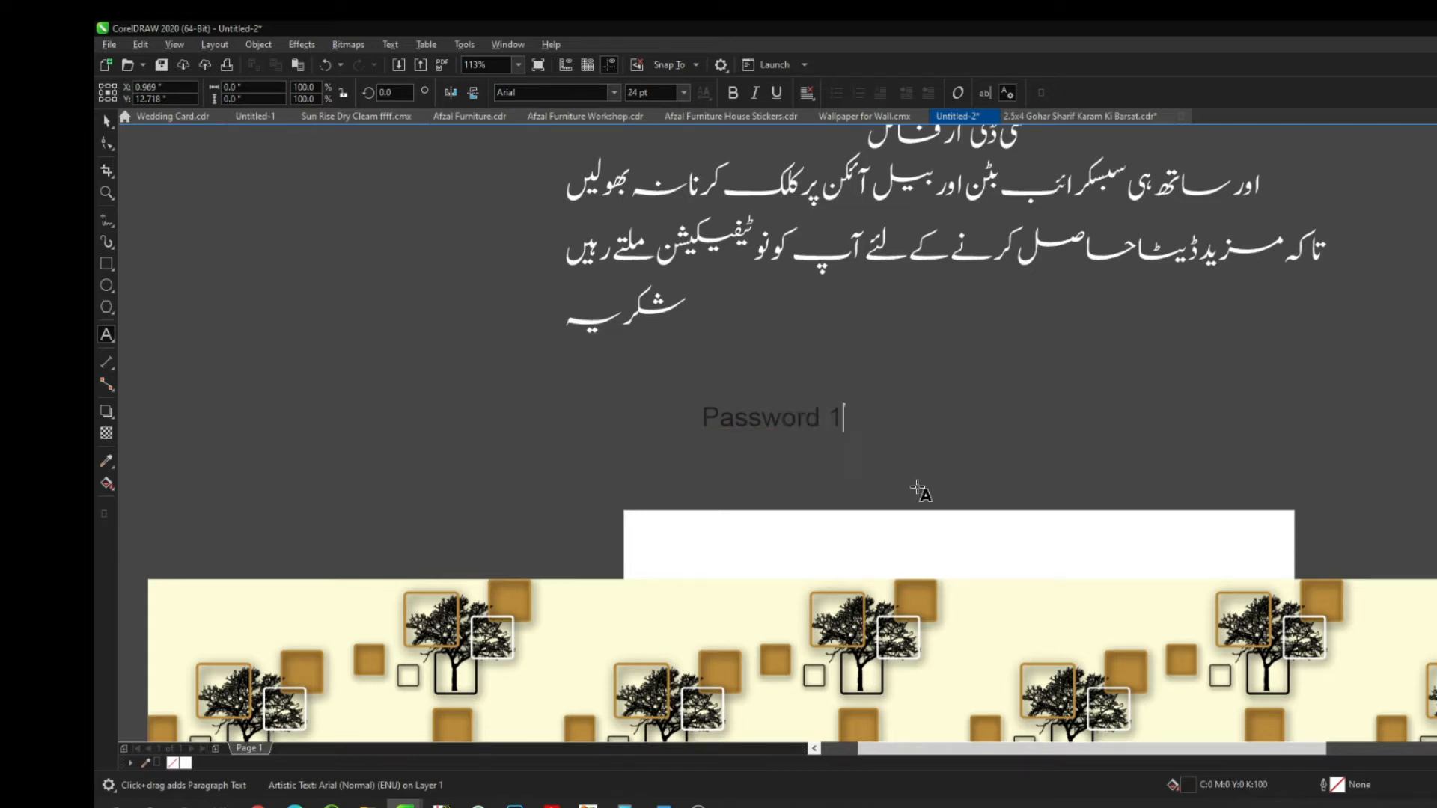
{"action": "key", "text": "ctrl+space"}
Copy the note just below and change the copy's text to 'Wallpaper'
{"action": "left_click_drag", "start_coordinate": [789, 427], "coordinate": [789, 468]}
{"action": "double_click", "coordinate": [790, 468]}
{"action": "key", "text": "ctrl+a"}
{"action": "type", "text": "Wallpaper"}
{"action": "key", "text": "ctrl+space"}
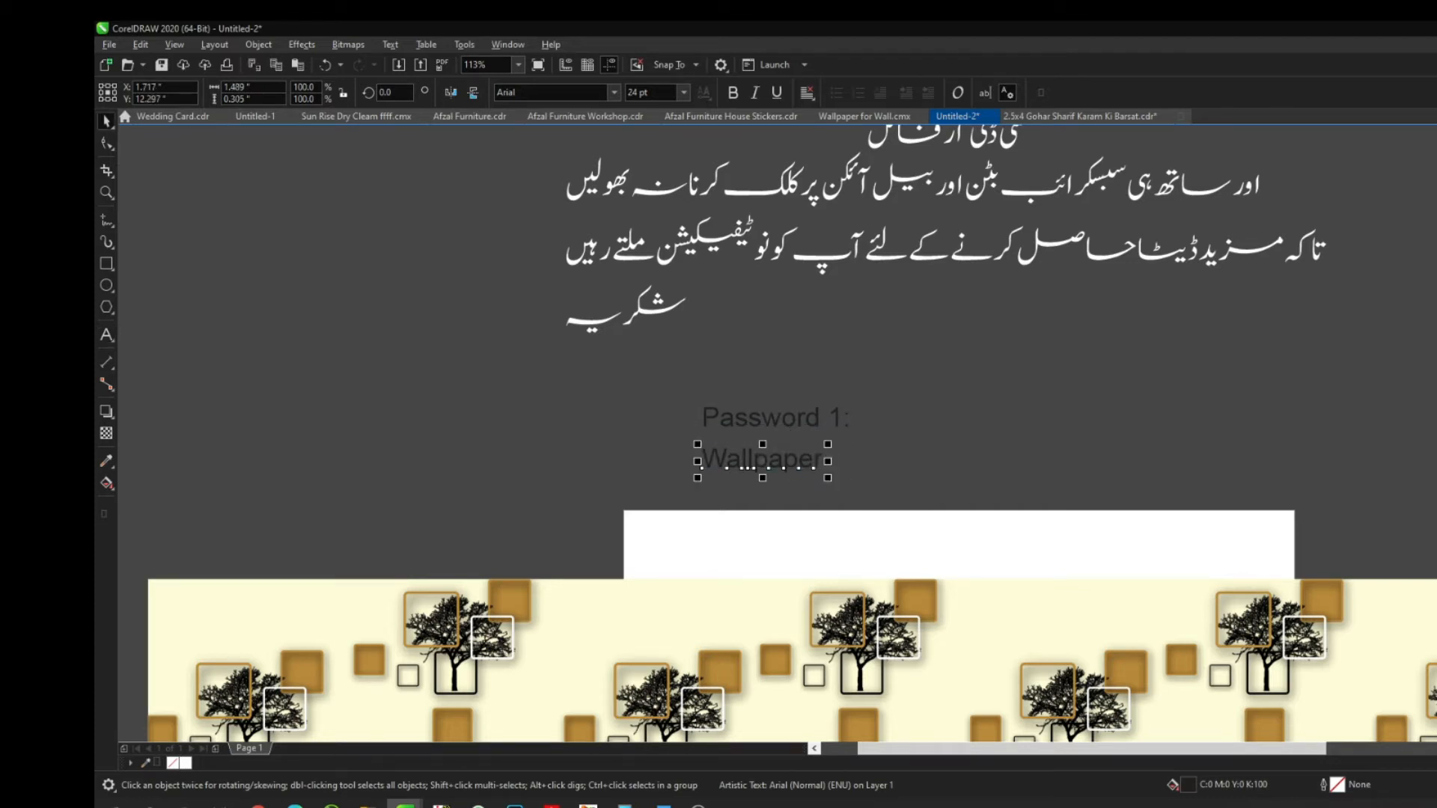
Zoom out to all objects and move the 'Wallpaper' text onto the white strip
{"action": "left_click_drag", "start_coordinate": [704, 375], "coordinate": [864, 491]}
{"action": "left_click", "coordinate": [1010, 401]}
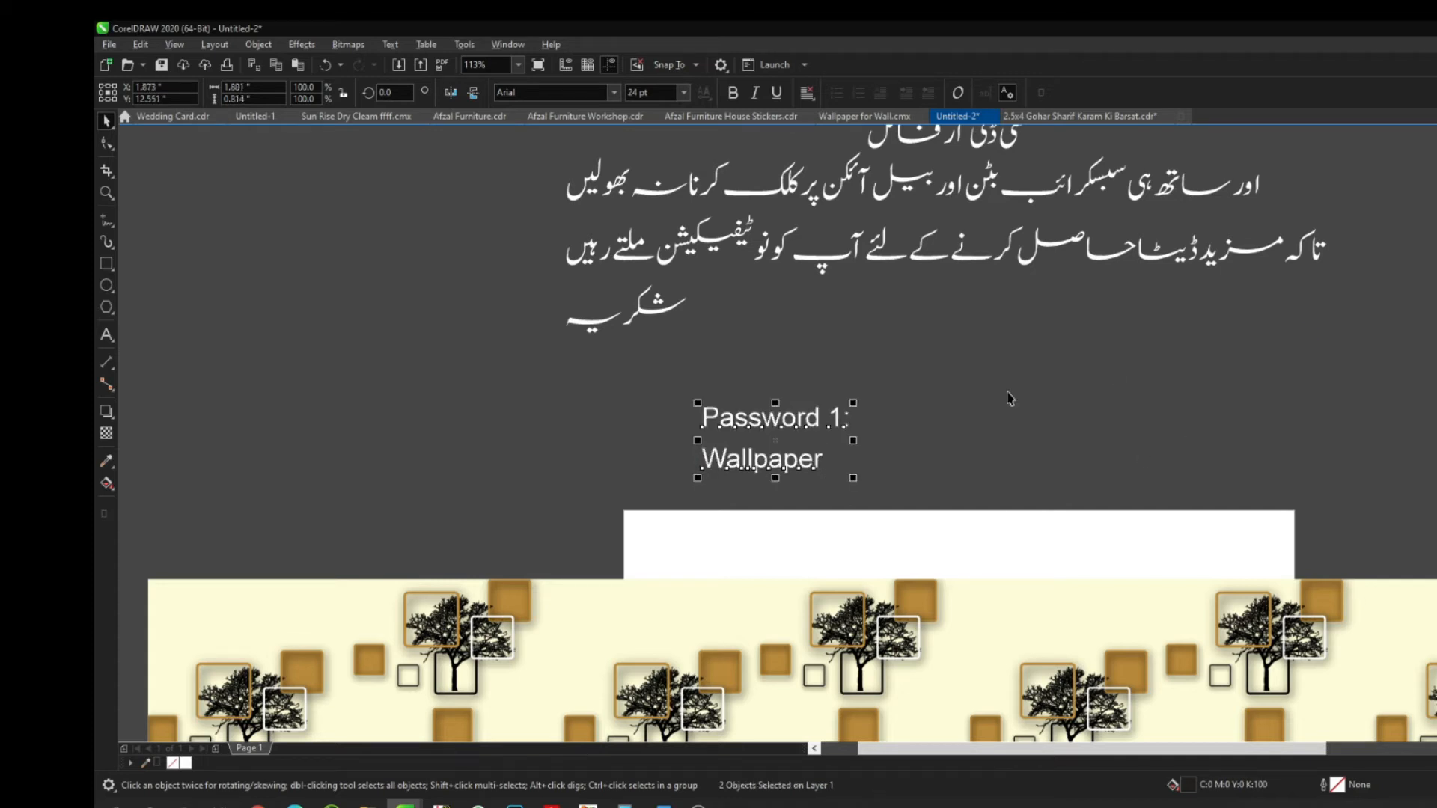
{"action": "key", "text": "F4"}
{"action": "left_click_drag", "start_coordinate": [668, 295], "coordinate": [757, 334]}
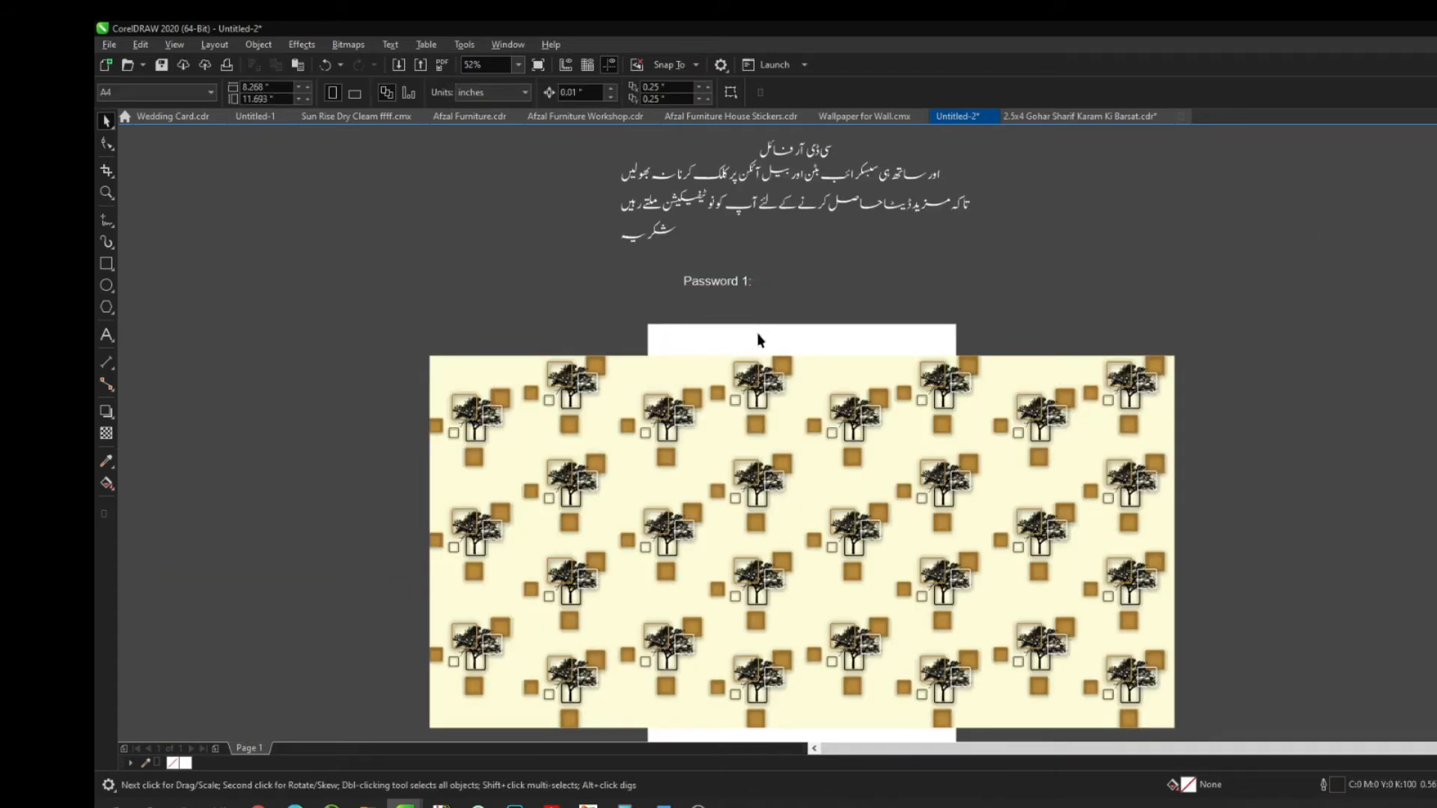
Move the 'Password 1:' note onto the white strip and open the pattern's PowerClip contents for editing
{"action": "left_click_drag", "start_coordinate": [718, 289], "coordinate": [853, 340]}
{"action": "left_click", "coordinate": [855, 300]}
{"action": "left_click", "coordinate": [802, 410]}
{"action": "right_click", "coordinate": [572, 419]}
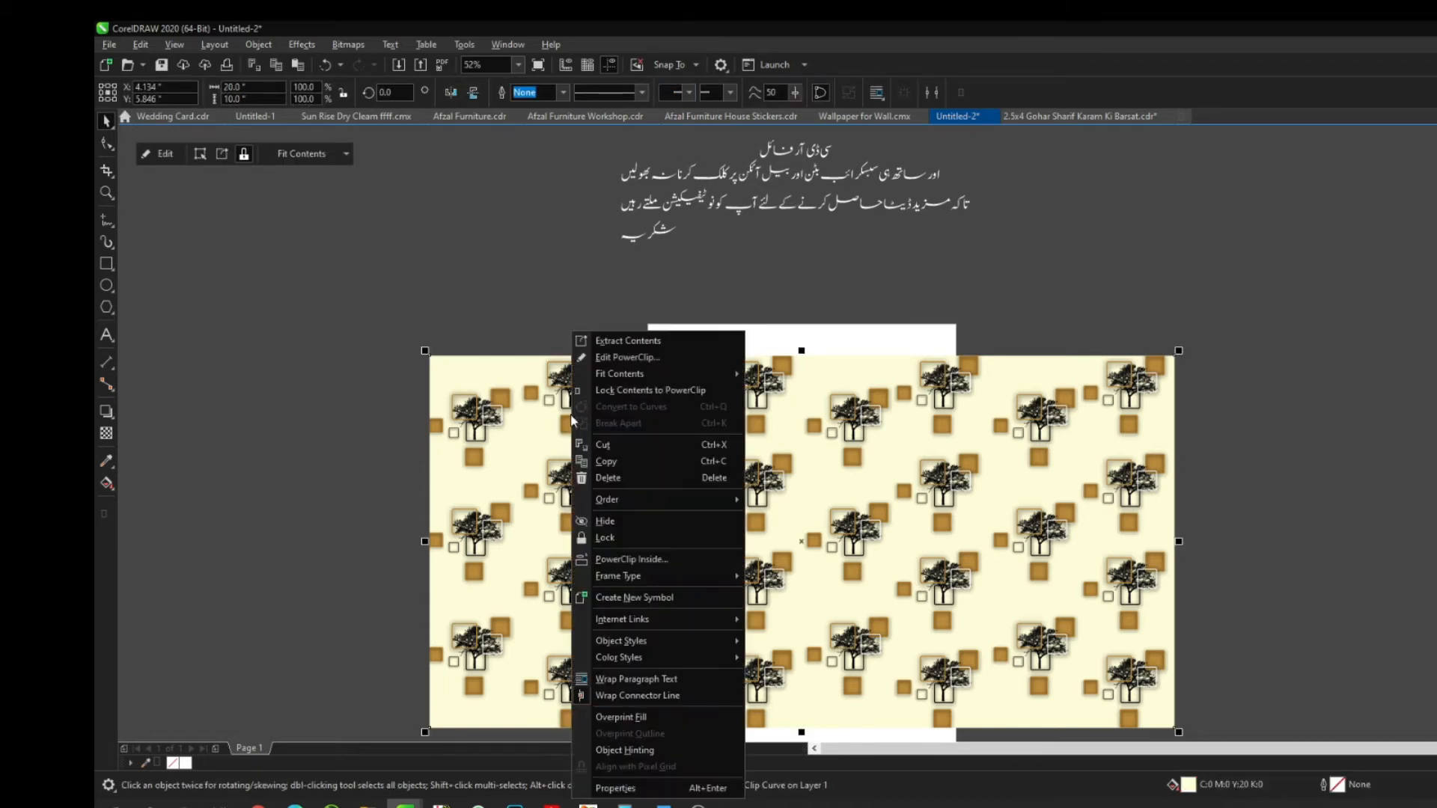
{"action": "left_click", "coordinate": [622, 354]}
Select all pieces of the top-left tile inside the PowerClip contents
{"action": "left_click", "coordinate": [593, 310]}
{"action": "left_click", "coordinate": [386, 378]}
{"action": "left_click_drag", "start_coordinate": [287, 324], "coordinate": [437, 458]}
Move a gold square's shadow left and bring its gold fill and outline onto it
{"action": "scroll", "coordinate": [719, 308], "scroll_direction": "up", "scroll_amount": 5}
{"action": "left_click", "coordinate": [847, 449]}
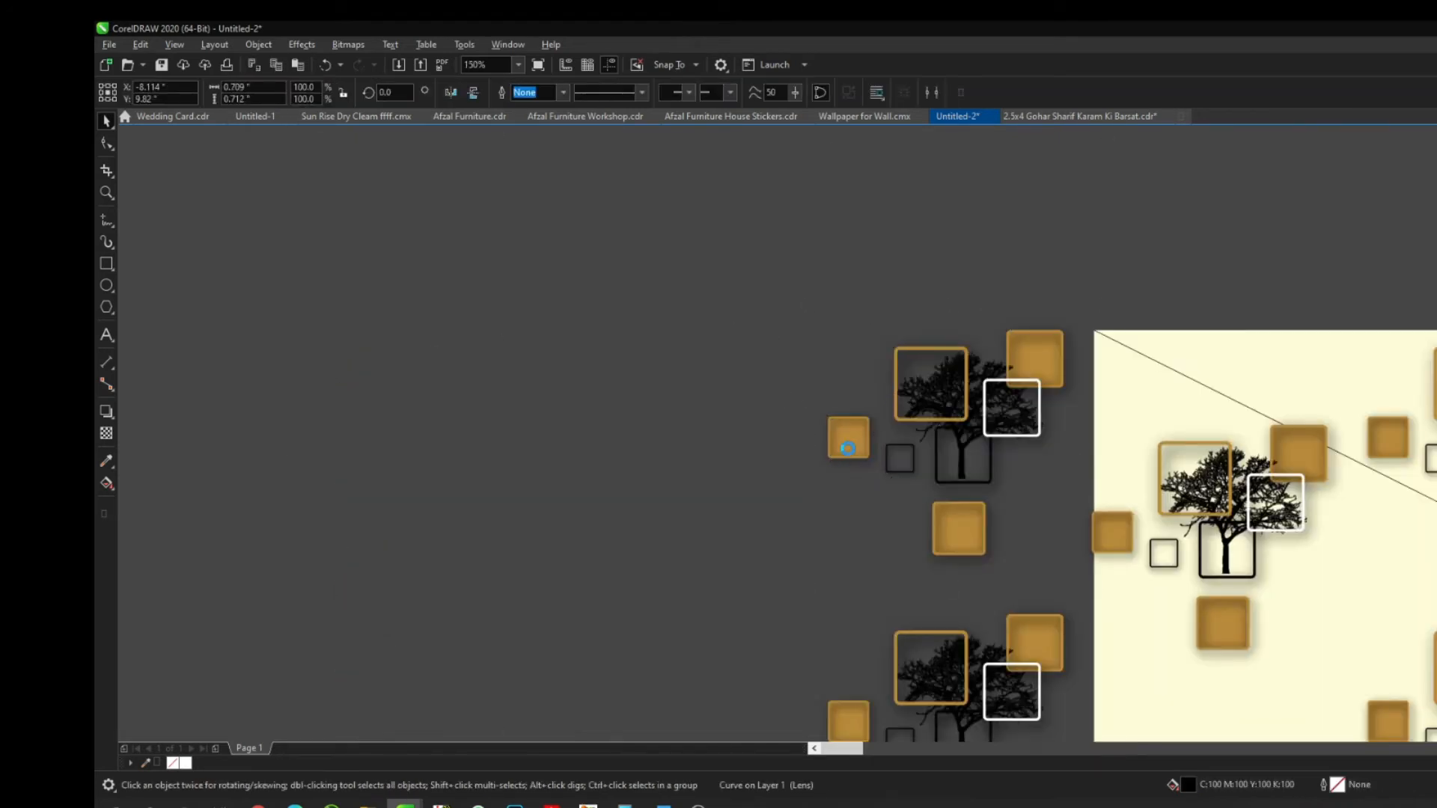
{"action": "scroll", "coordinate": [848, 449], "scroll_direction": "up", "scroll_amount": 4}
{"action": "left_click", "coordinate": [718, 416]}
{"action": "left_click", "coordinate": [798, 384]}
{"action": "left_click_drag", "start_coordinate": [798, 384], "coordinate": [272, 339]}
{"action": "left_click", "coordinate": [741, 383]}
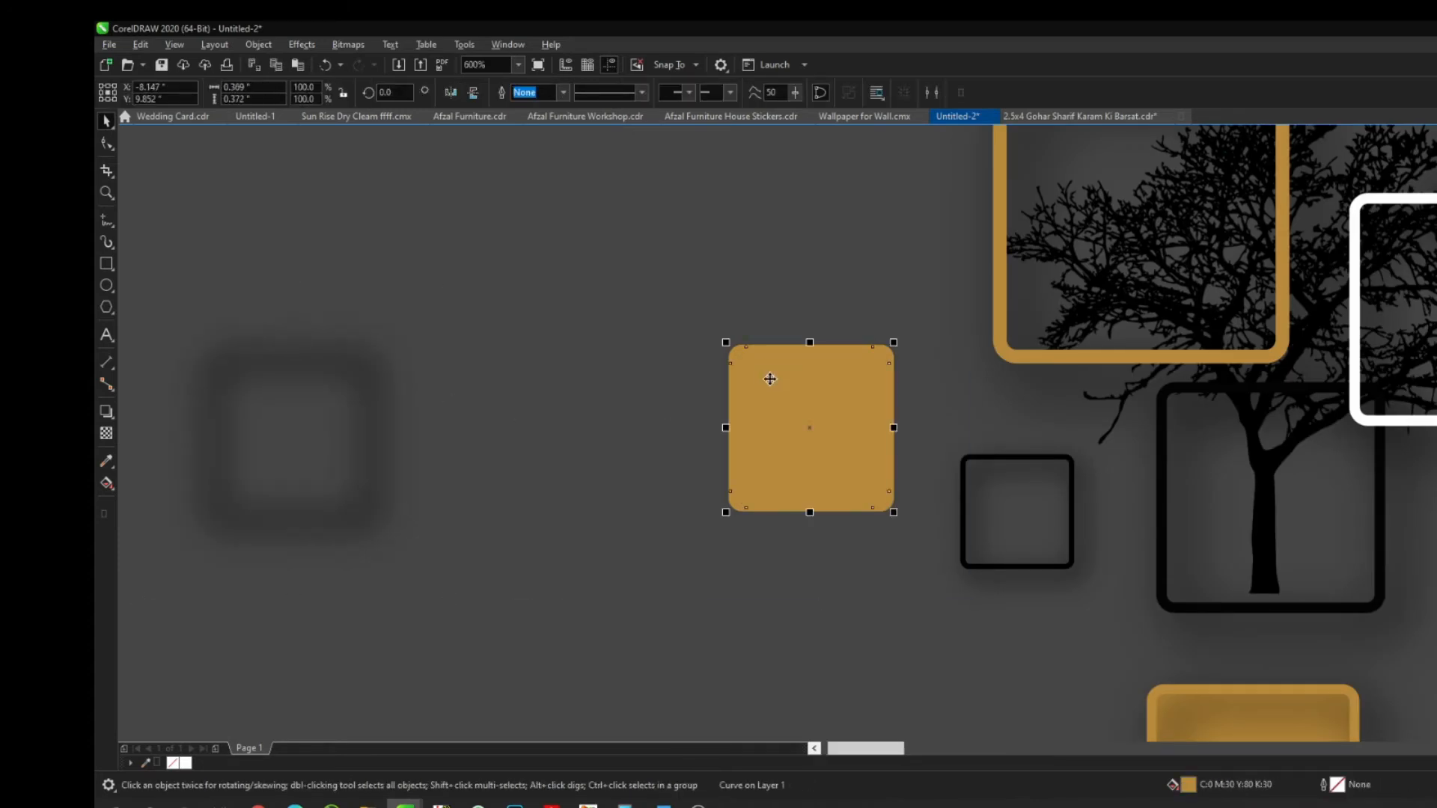
{"action": "left_click", "coordinate": [782, 359]}
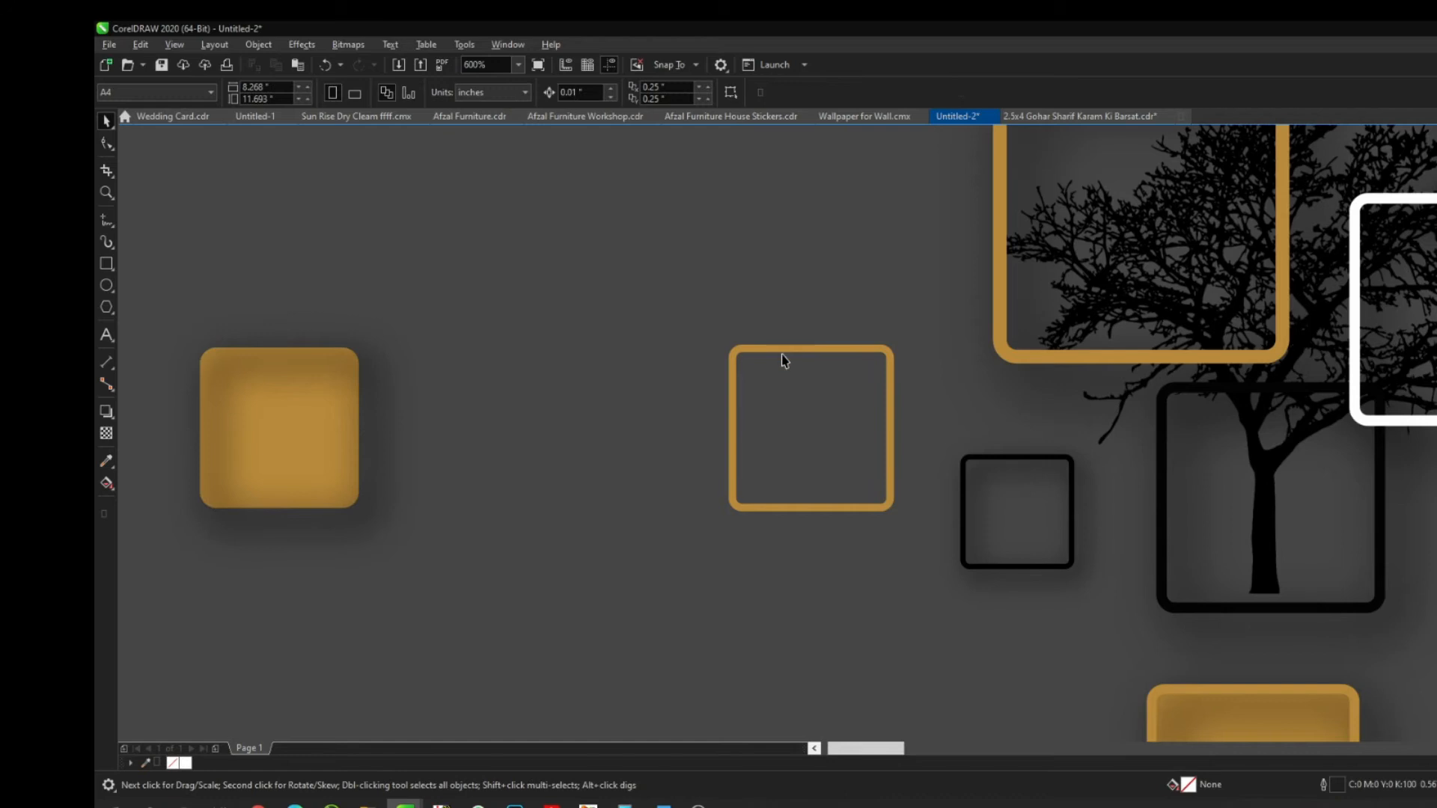
{"action": "left_click", "coordinate": [783, 358]}
{"action": "key", "text": "ctrl+r"}
Nudge the lens square, tree image, gold frame and dark squares left into the tile
{"action": "left_click", "coordinate": [966, 460]}
{"action": "left_click", "coordinate": [987, 465]}
{"action": "scroll", "coordinate": [761, 404], "scroll_direction": "down", "scroll_amount": 3}
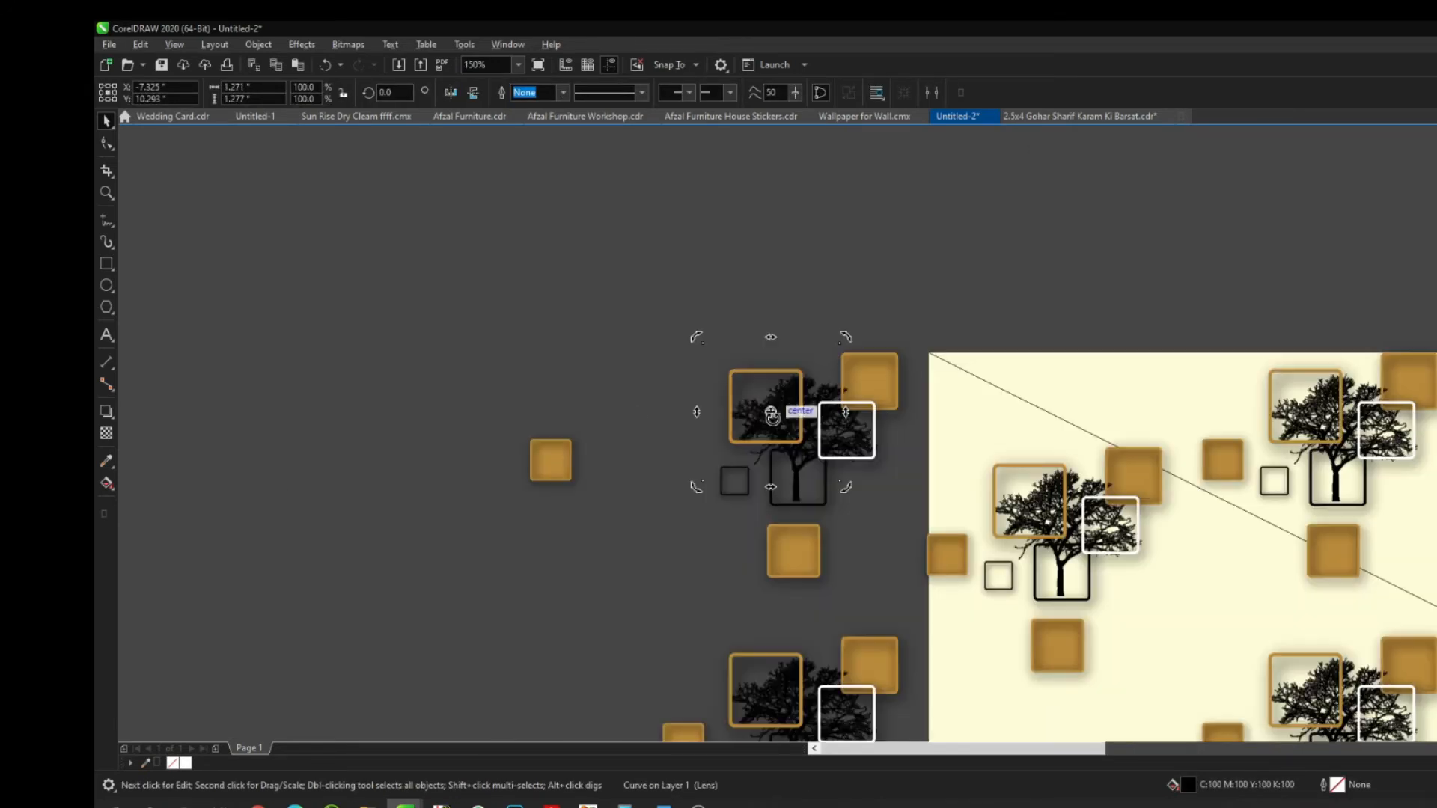
{"action": "key", "text": "ctrl+r"}
{"action": "left_click", "coordinate": [783, 429]}
{"action": "key", "text": "ctrl+r"}
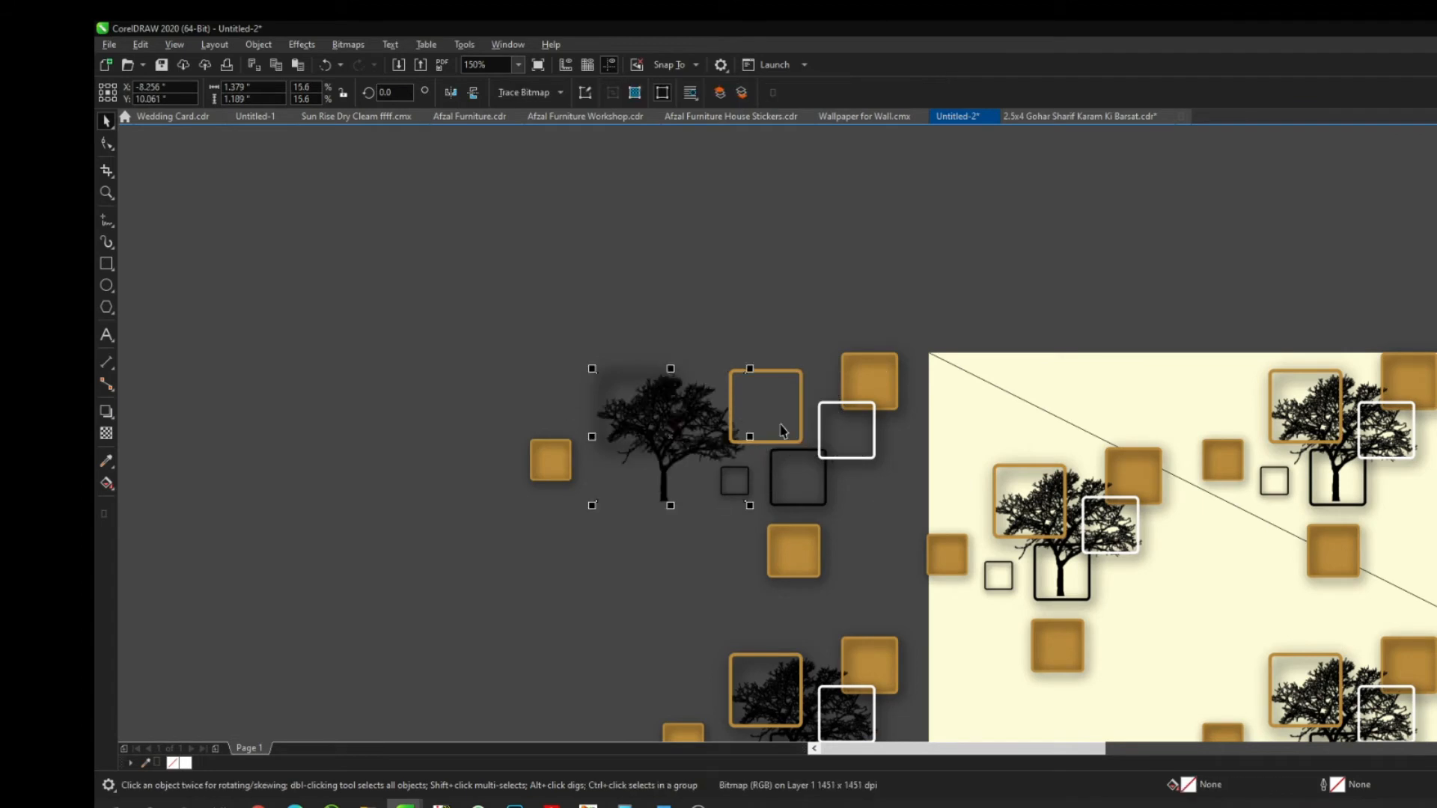
{"action": "left_click", "coordinate": [784, 381]}
{"action": "key", "text": "ctrl+r"}
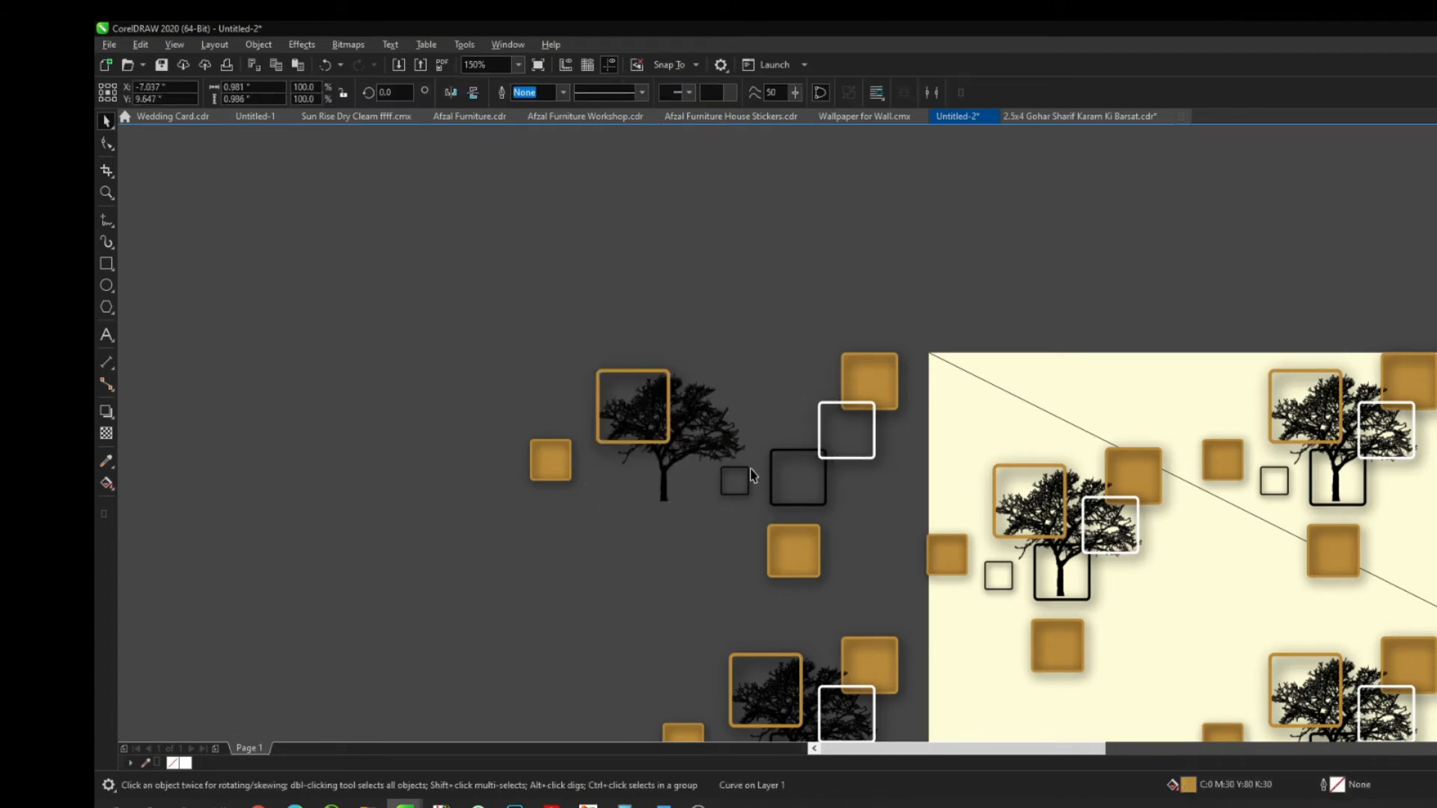
{"action": "left_click", "coordinate": [751, 486]}
{"action": "key", "text": "ctrl+r"}
{"action": "key", "text": "ctrl+r"}
{"action": "key", "text": "Escape"}
{"action": "left_click", "coordinate": [773, 492]}
Shift the remaining shadow, gold frame and white frame onto the tree, deleting the leftover gold outline
{"action": "key", "text": "ctrl+r"}
{"action": "left_click", "coordinate": [829, 419]}
{"action": "key", "text": "ctrl+r"}
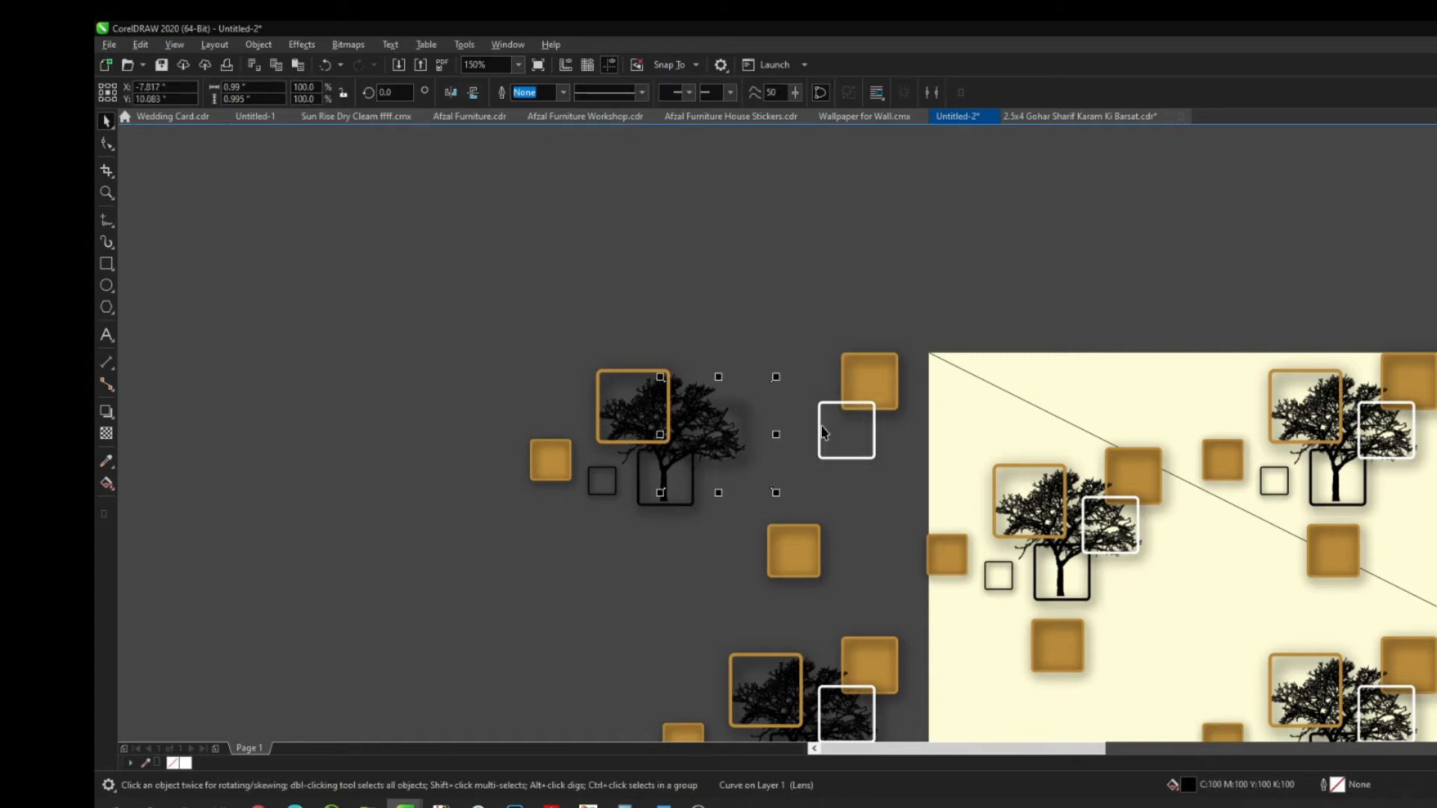
{"action": "left_click", "coordinate": [843, 402]}
{"action": "key", "text": "ctrl+r"}
{"action": "left_click", "coordinate": [829, 425]}
{"action": "key", "text": "ctrl+r"}
{"action": "key", "text": "ctrl+r"}
{"action": "key", "text": "Escape"}
{"action": "left_click_drag", "start_coordinate": [801, 320], "coordinate": [419, 580]}
{"action": "left_click", "coordinate": [778, 550]}
{"action": "key", "text": "ctrl+r"}
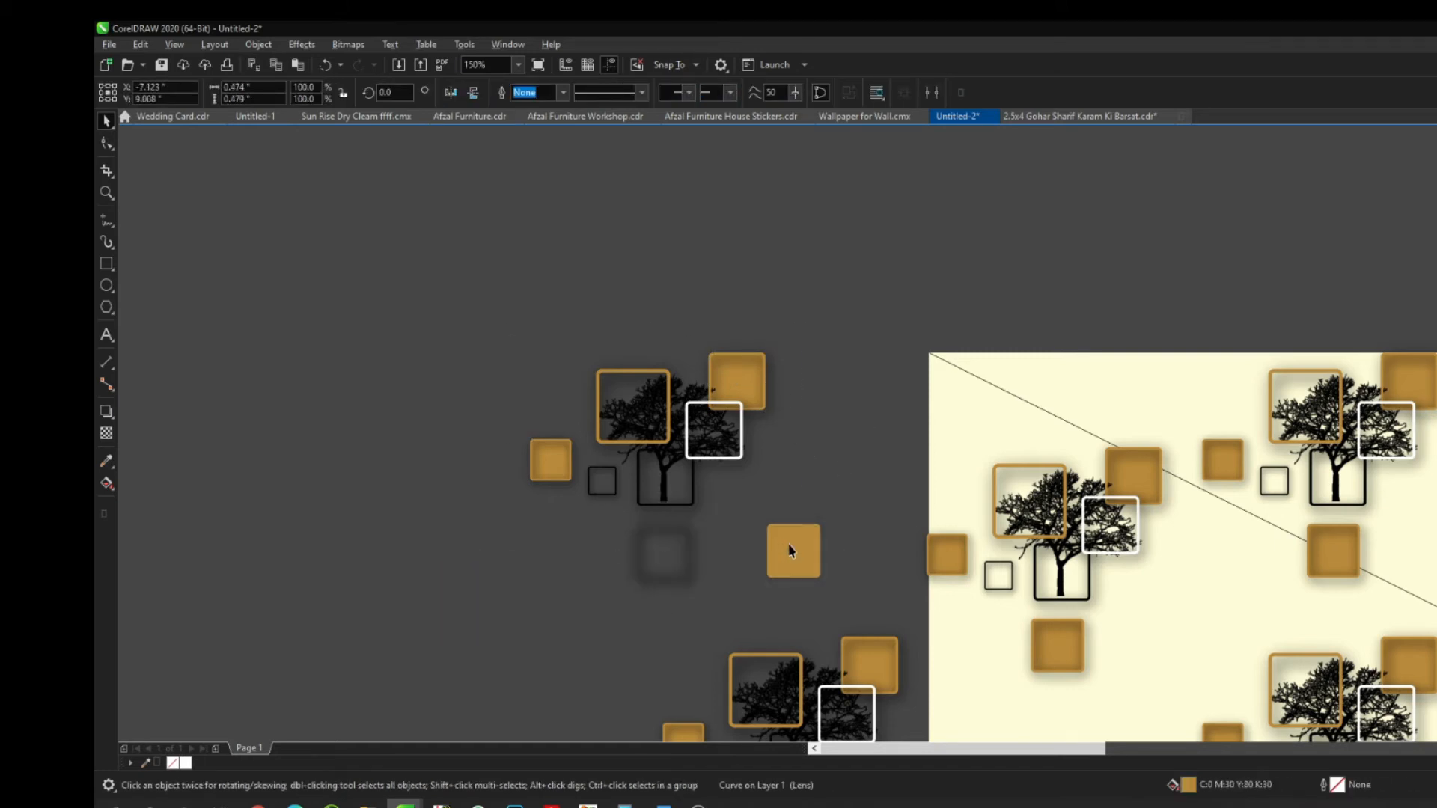
{"action": "left_click", "coordinate": [819, 546]}
{"action": "key", "text": "Delete"}
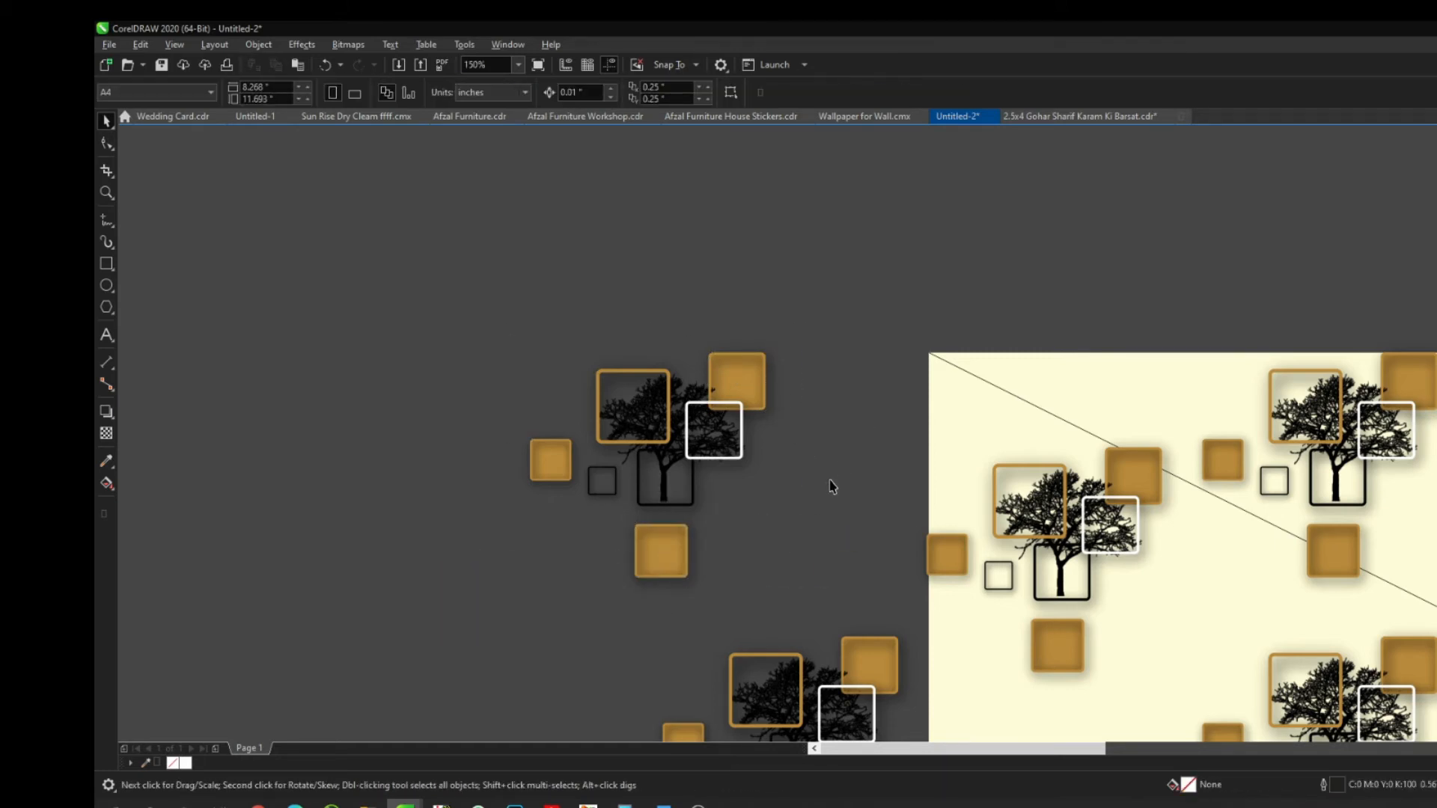
Zoom in to check the rebuilt left tile, then zoom into the Urdu caption area
{"action": "key", "text": "F4"}
{"action": "key", "text": "z"}
{"action": "left_click", "coordinate": [449, 398]}
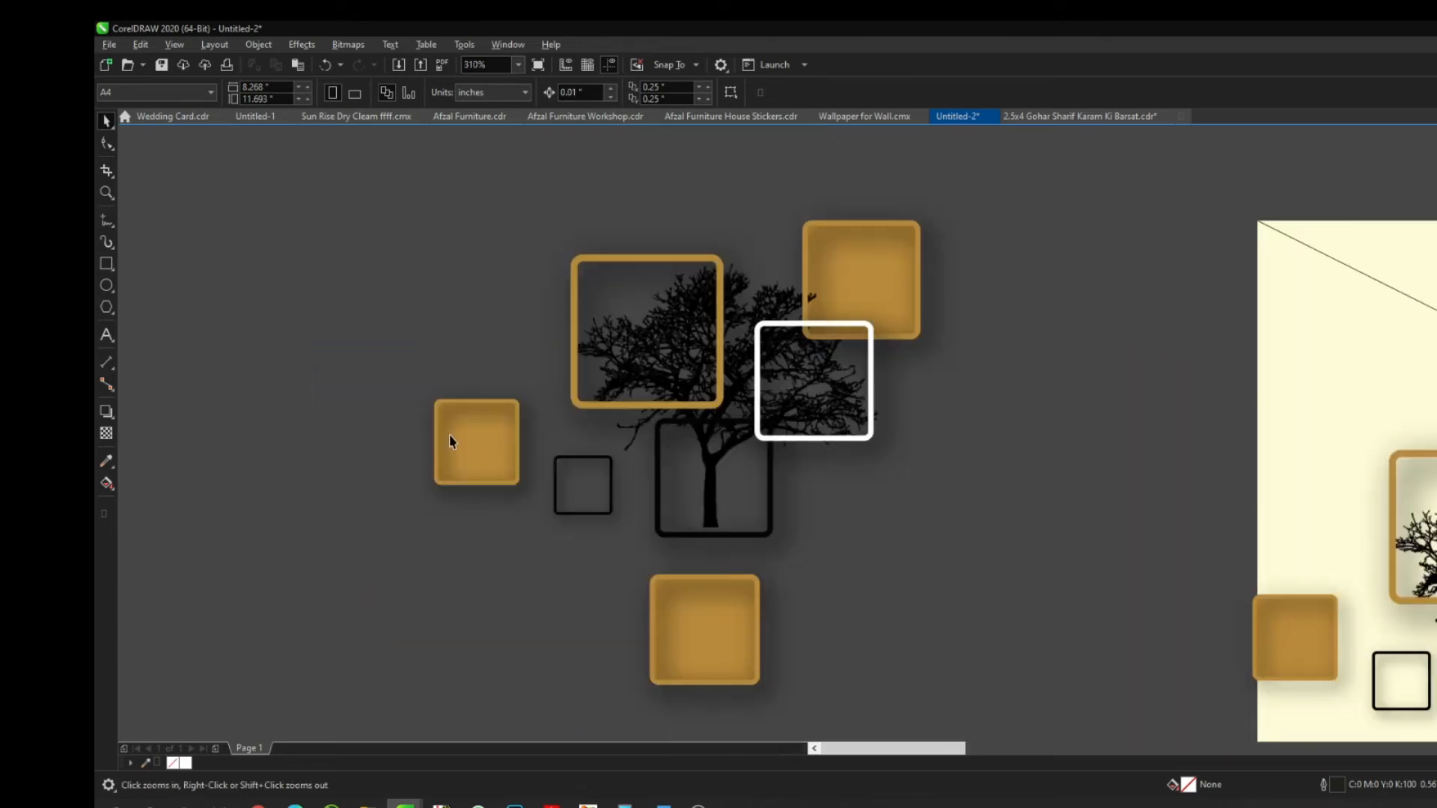
{"action": "key", "text": "F4"}
{"action": "mouse_move", "coordinate": [545, 204]}
{"action": "left_mouse_down"}
{"action": "mouse_move", "coordinate": [779, 353]}
{"action": "mouse_move", "coordinate": [1003, 355]}
{"action": "left_mouse_up"}
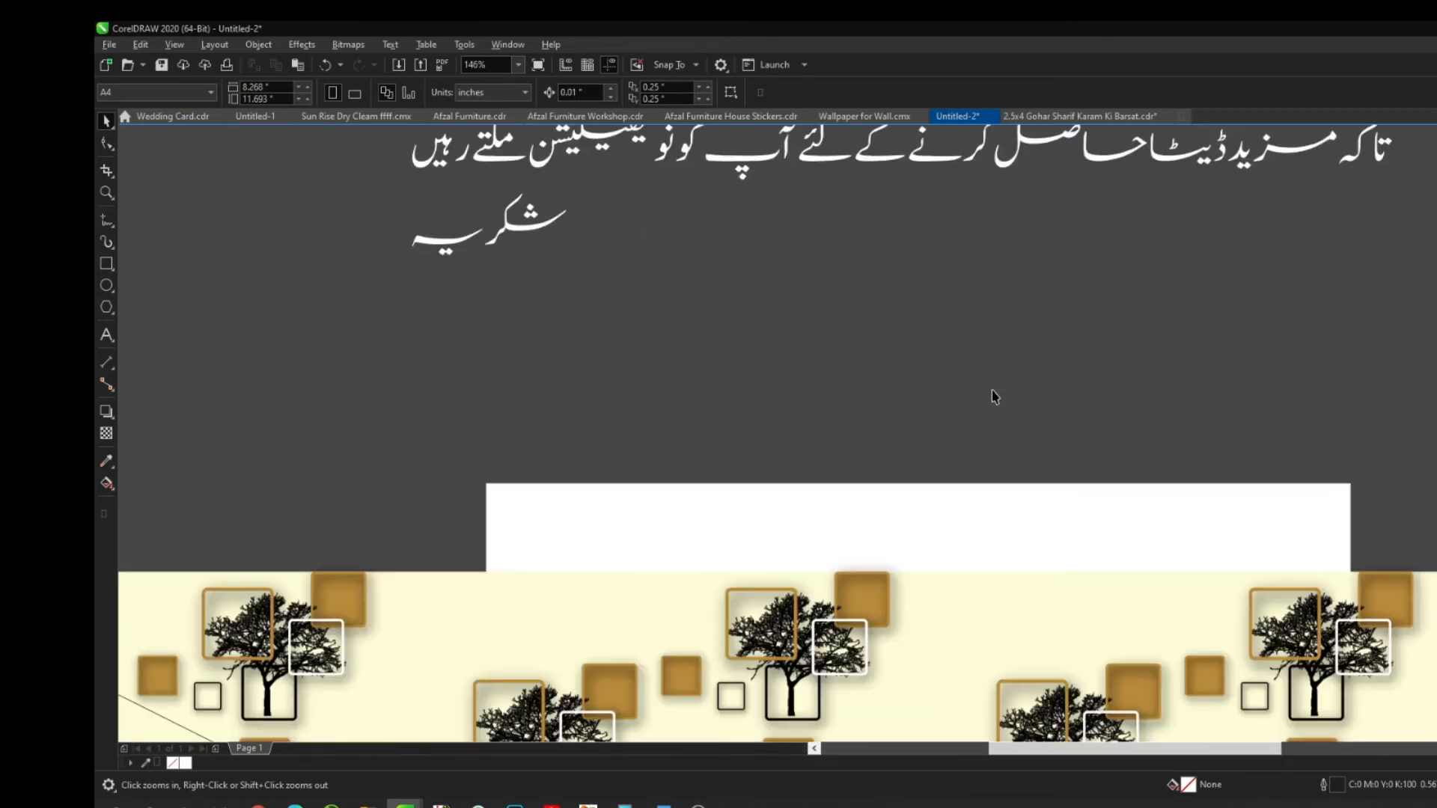
{"action": "key", "text": "F8"}
{"action": "left_click", "coordinate": [618, 367]}
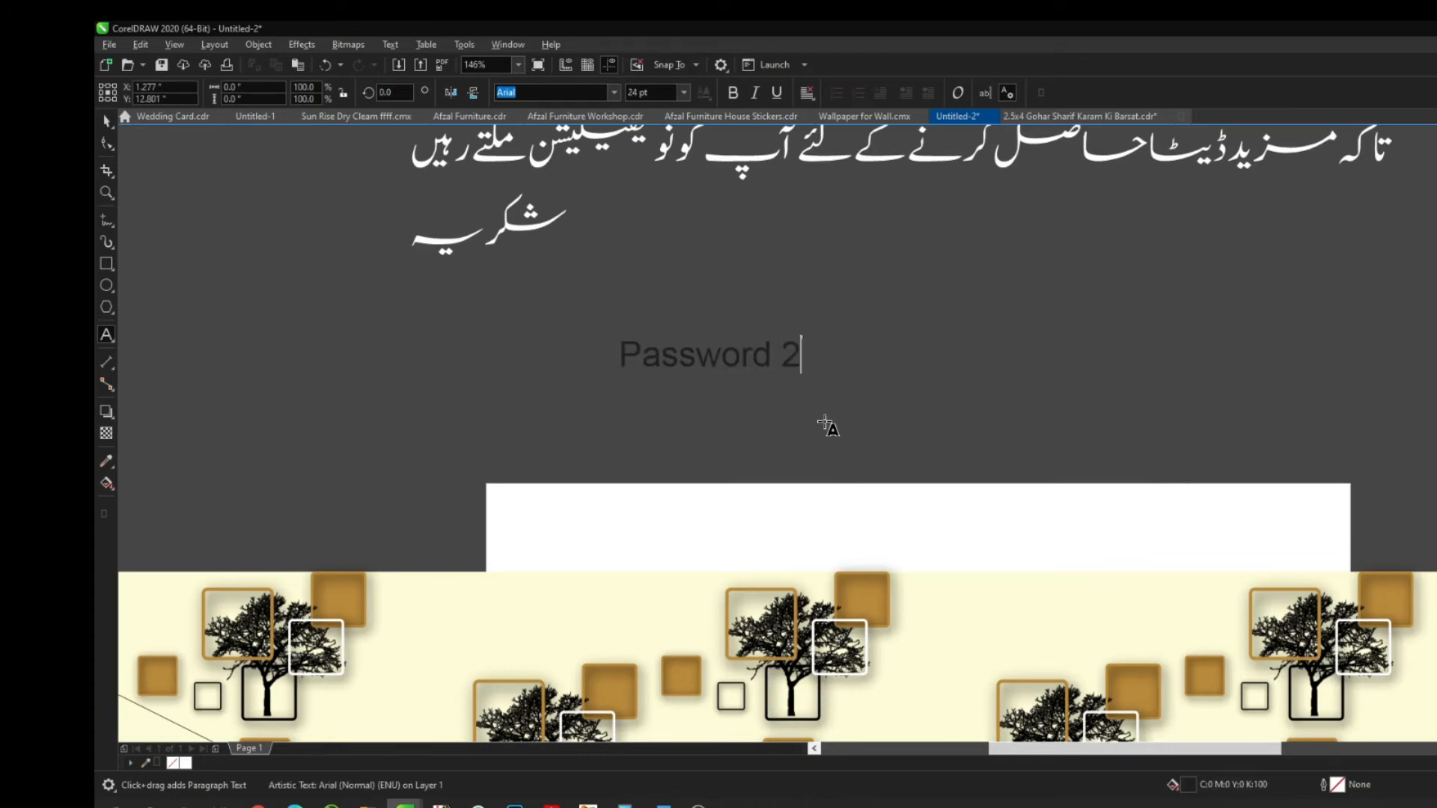
{"action": "key", "text": "ctrl+space"}
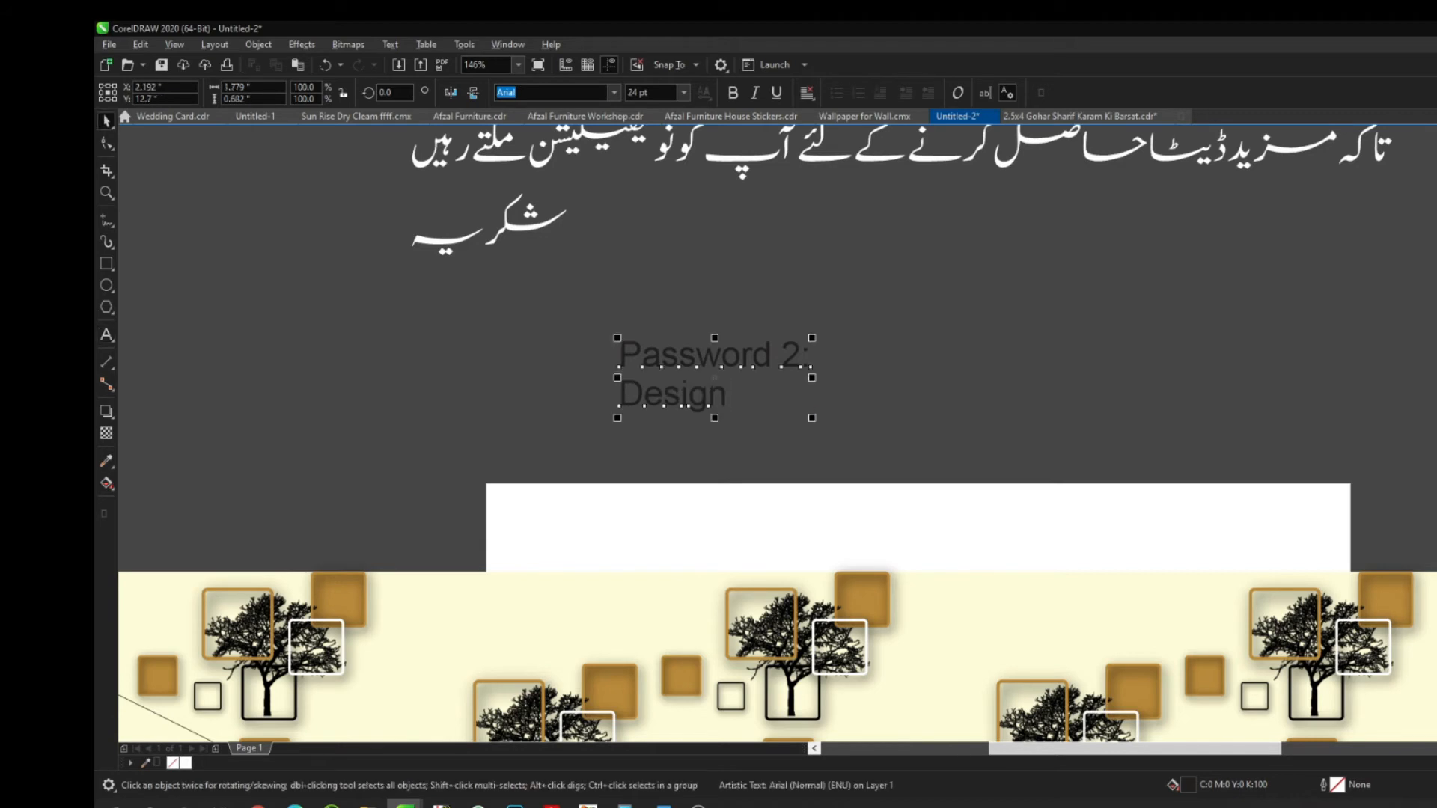
{"action": "left_click", "coordinate": [185, 762]}
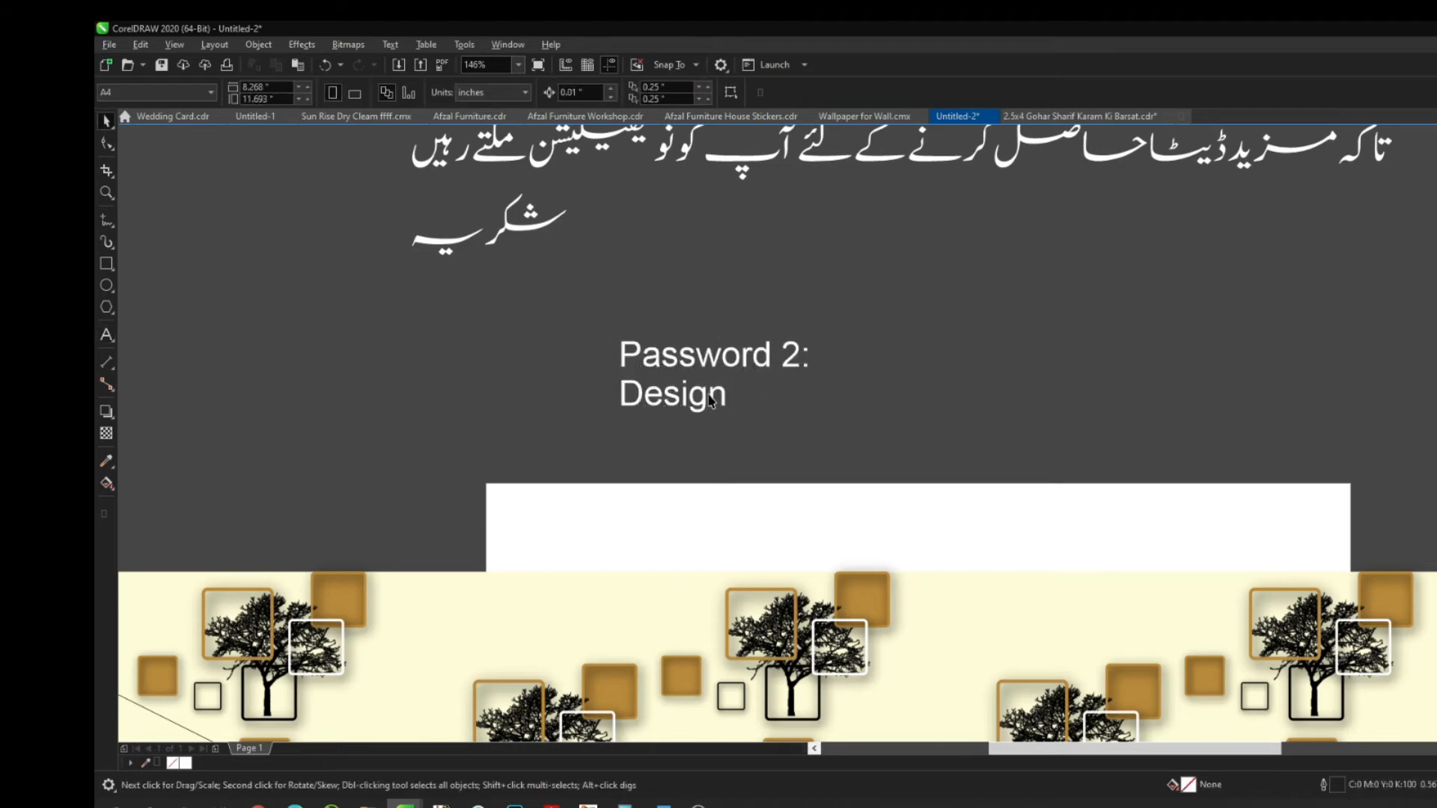
{"action": "key", "text": "Delete"}
{"action": "scroll", "coordinate": [760, 430], "scroll_direction": "down", "scroll_amount": 3}
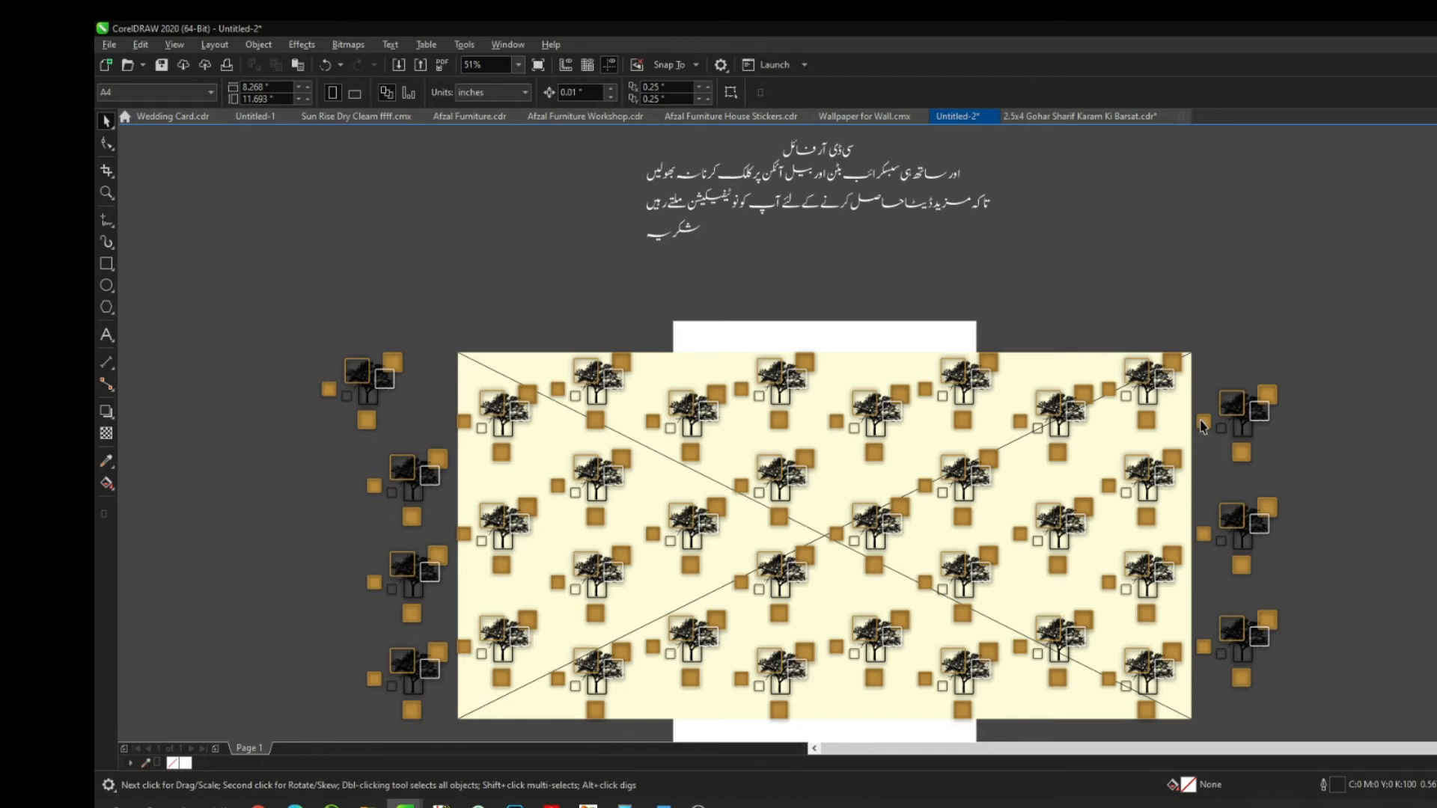
Change the clipped wallpaper's background fill to pale sky blue C20 M0 Y0 K0
{"action": "left_click", "coordinate": [909, 451]}
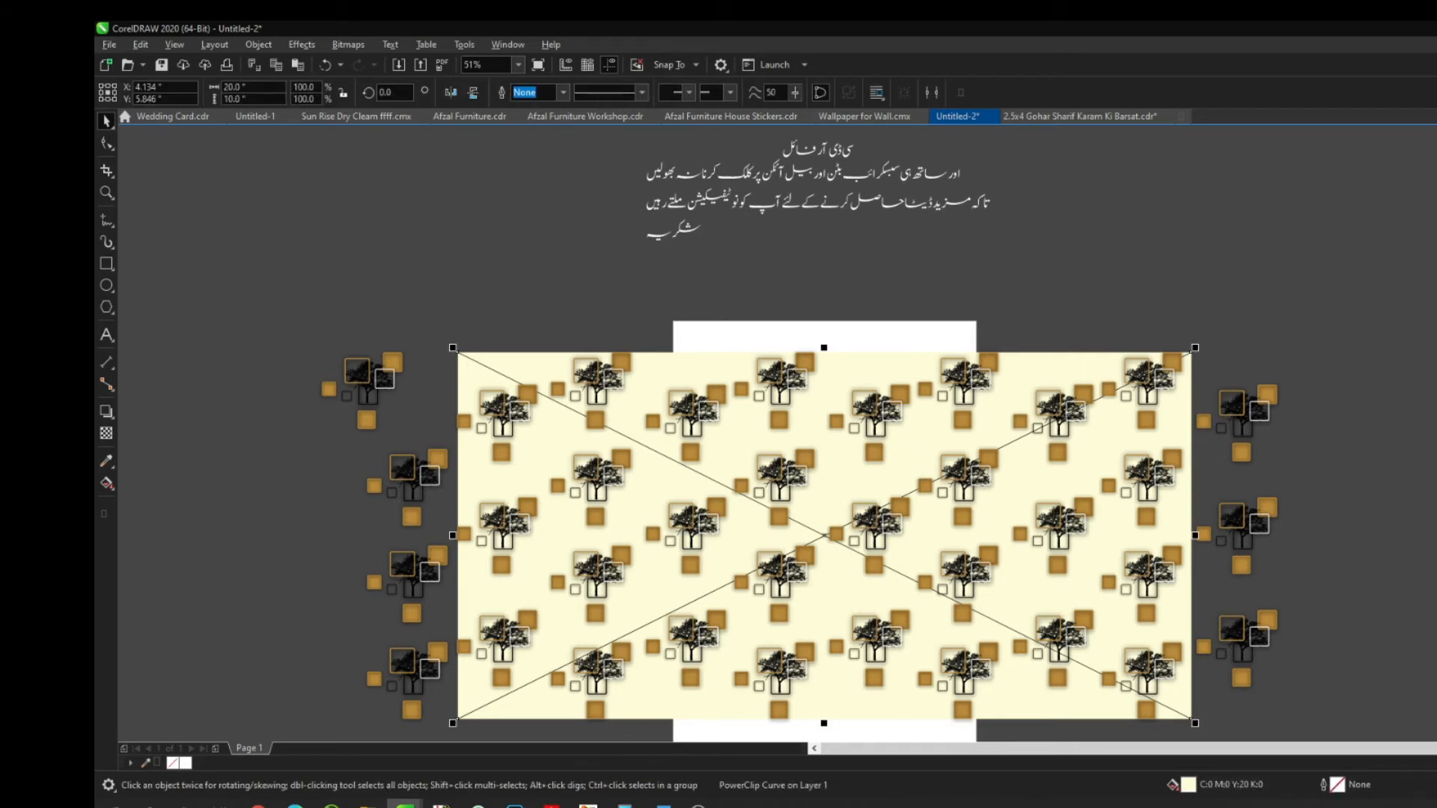
{"action": "key", "text": "z"}
{"action": "left_click_drag", "start_coordinate": [653, 317], "coordinate": [917, 451]}
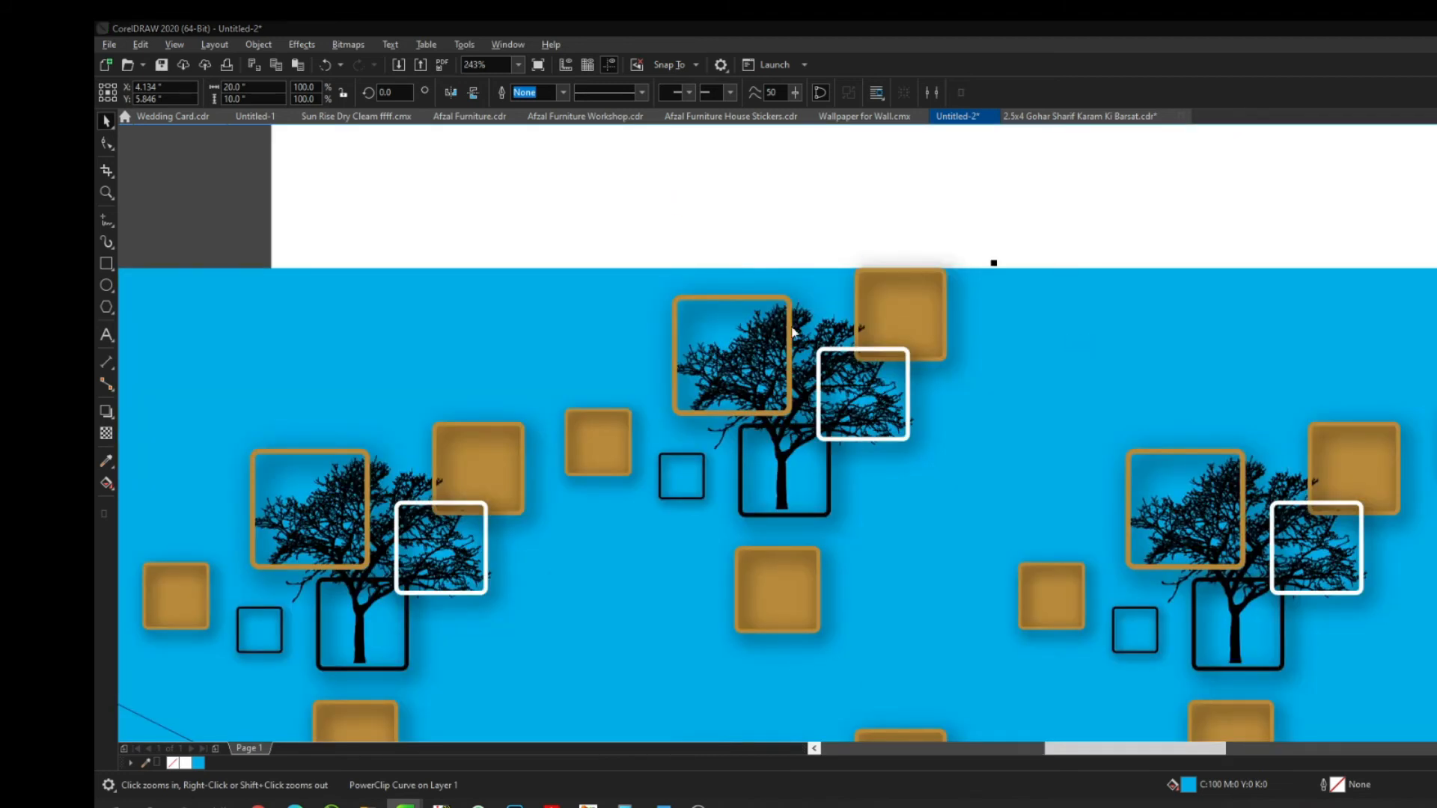
{"action": "key", "text": "shift+F11"}
{"action": "left_click", "coordinate": [641, 279]}
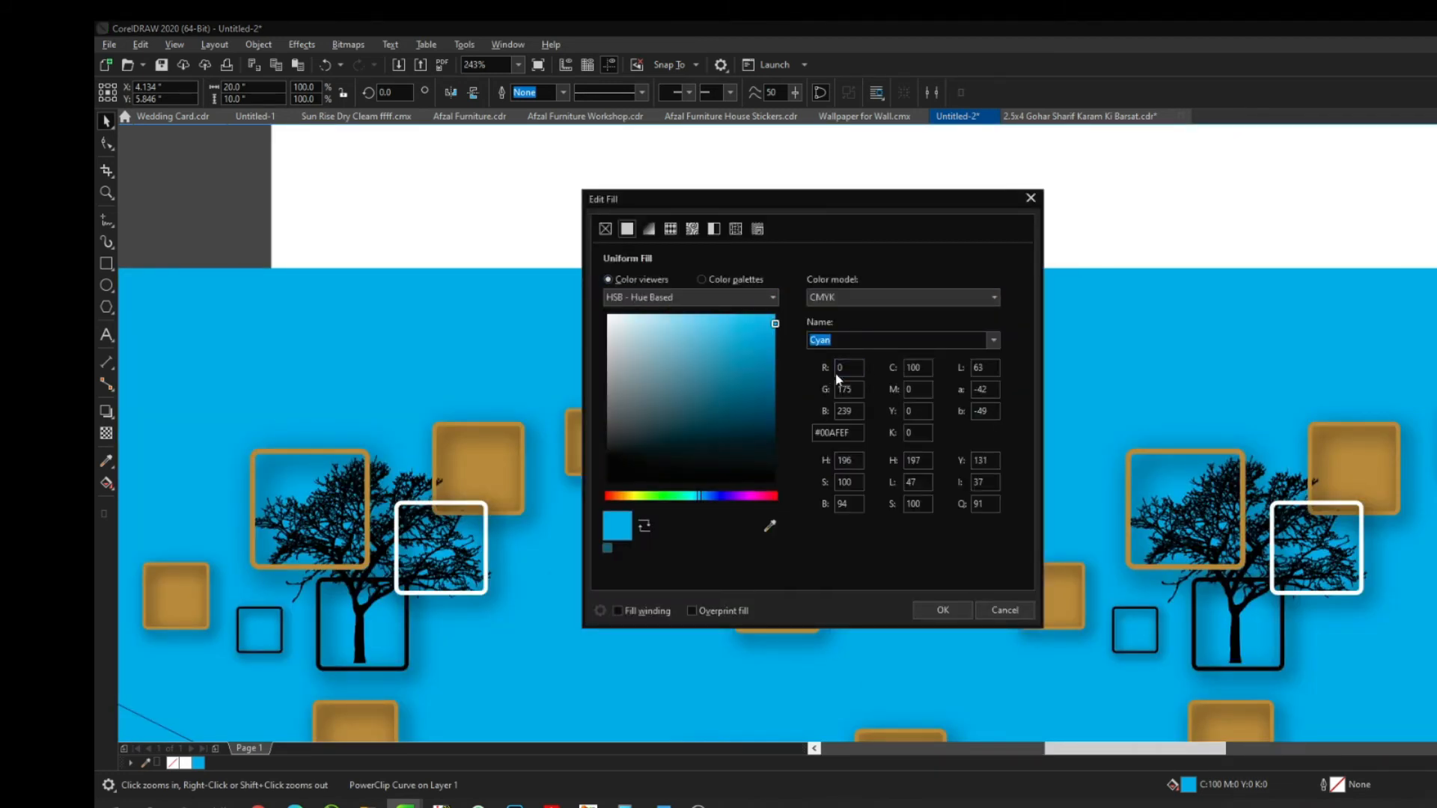
{"action": "key", "text": "Tab"}
{"action": "key", "text": "Tab"}
{"action": "key", "text": "Tab"}
{"action": "key", "text": "Tab"}
{"action": "type", "text": "20"}
{"action": "key", "text": "shift+Tab"}
{"action": "type", "text": "20"}
{"action": "key", "text": "Tab"}
{"action": "type", "text": "0"}
{"action": "key", "text": "Tab"}
{"action": "key", "text": "Return"}
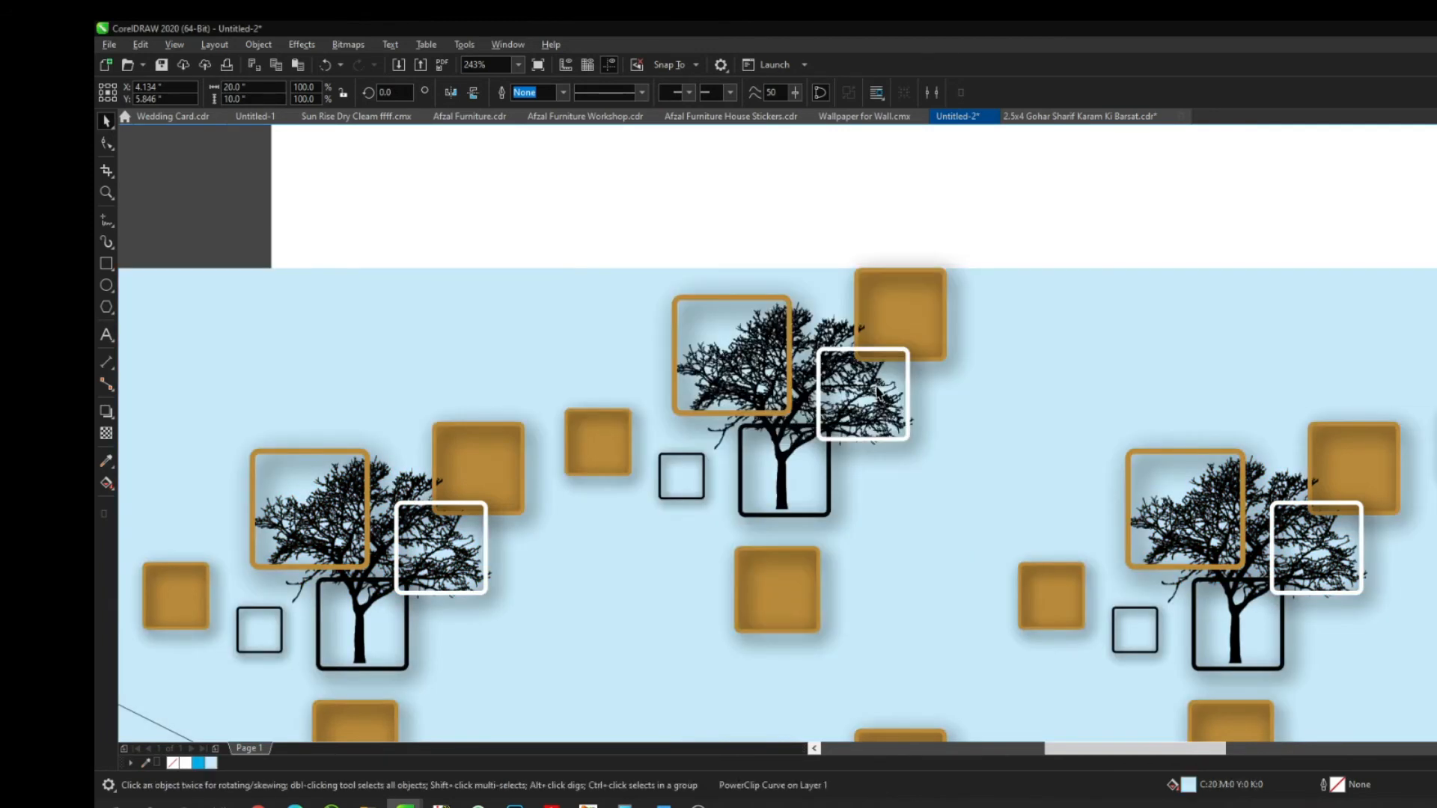
Select the lens shadow object by the top gold square and zoom to the whole design
{"action": "left_click", "coordinate": [905, 315]}
{"action": "left_click", "coordinate": [910, 306]}
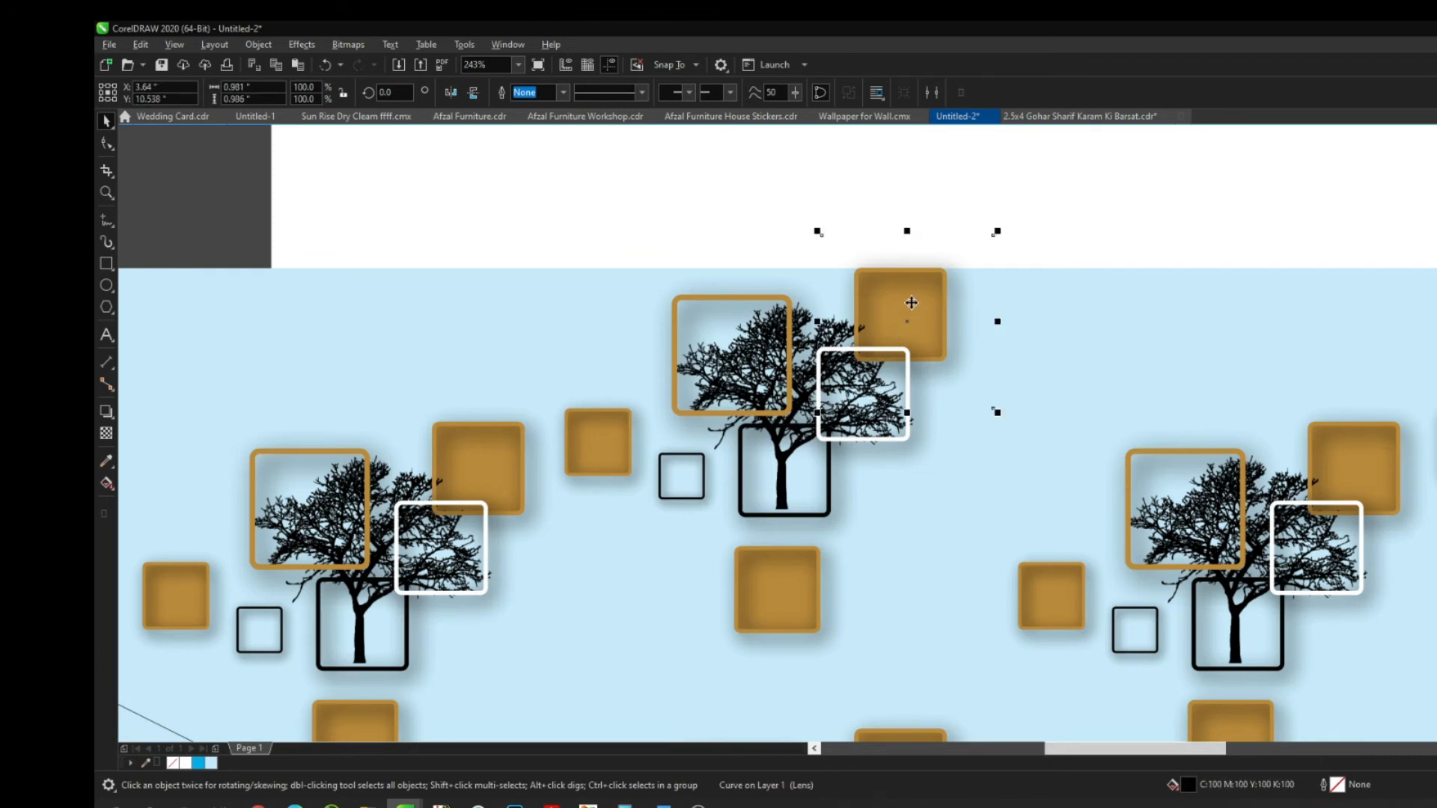
{"action": "key", "text": "Tab"}
{"action": "key", "text": "Tab"}
{"action": "key", "text": "Tab"}
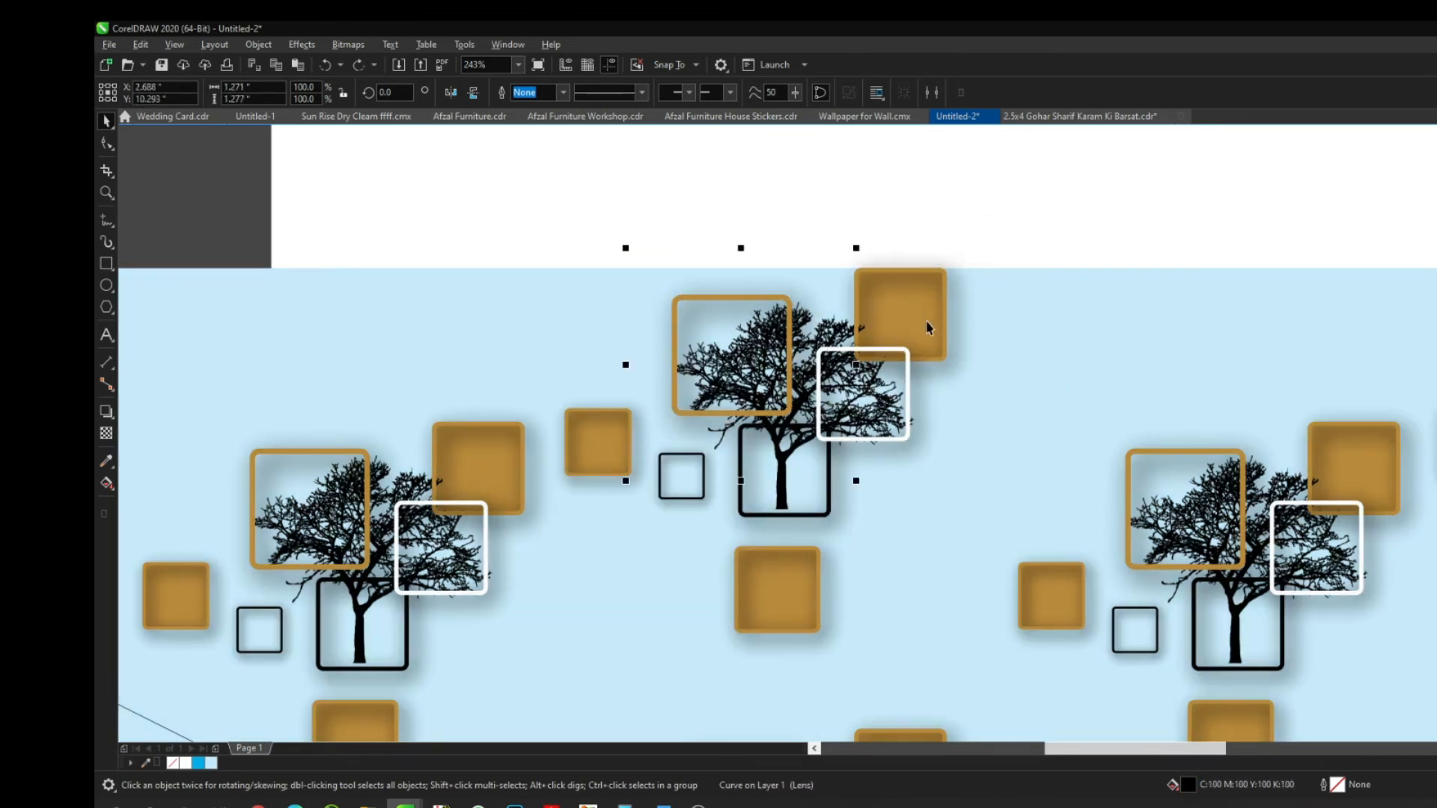
{"action": "key", "text": "Tab"}
{"action": "left_click", "coordinate": [1109, 218]}
{"action": "key", "text": "F4"}
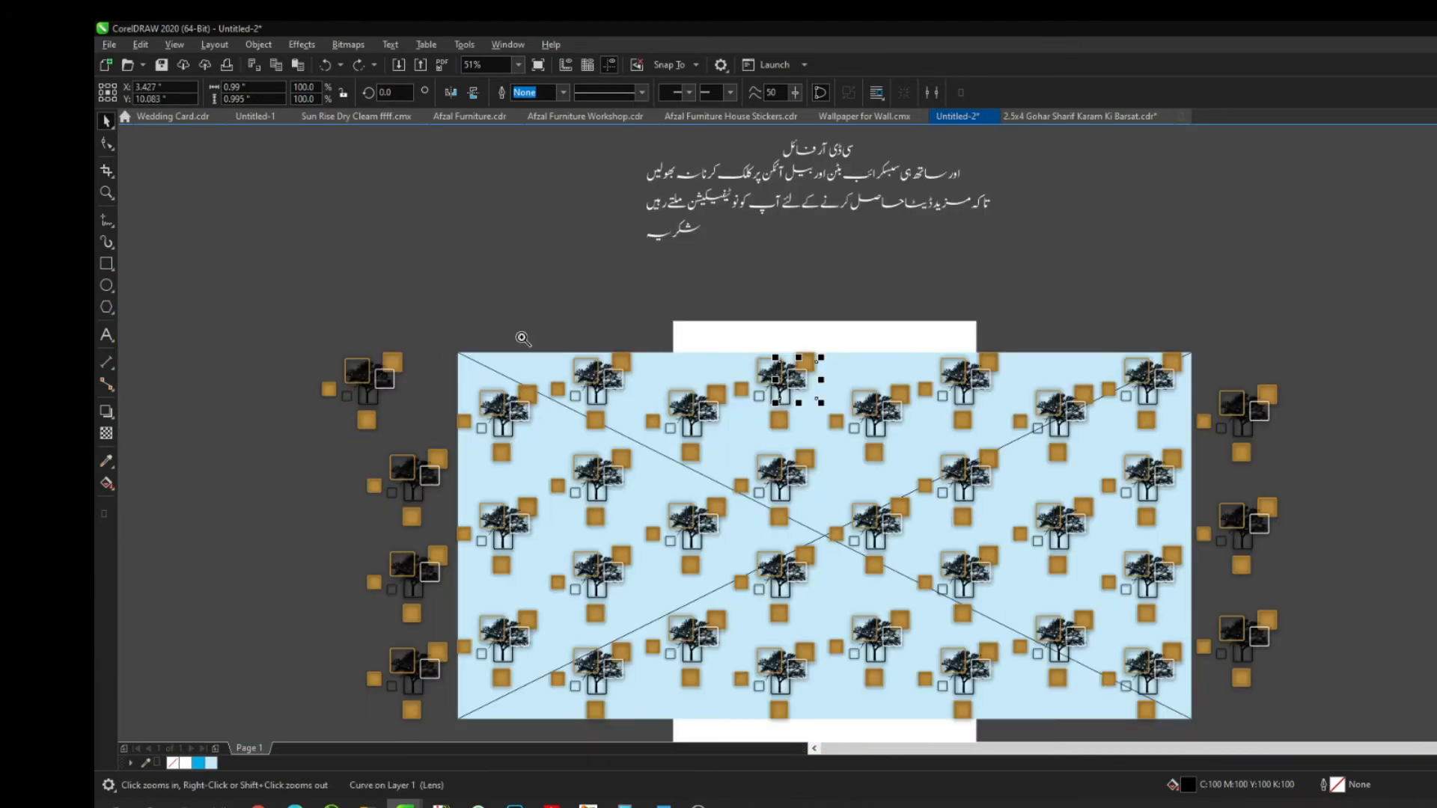
{"action": "key", "text": "shift+F2"}
Fill the gold square beside the tree and its frame with red
{"action": "scroll", "coordinate": [1075, 335], "scroll_direction": "down", "scroll_amount": 2}
{"action": "left_click_drag", "start_coordinate": [1075, 335], "coordinate": [1190, 201]}
{"action": "left_click", "coordinate": [1097, 330]}
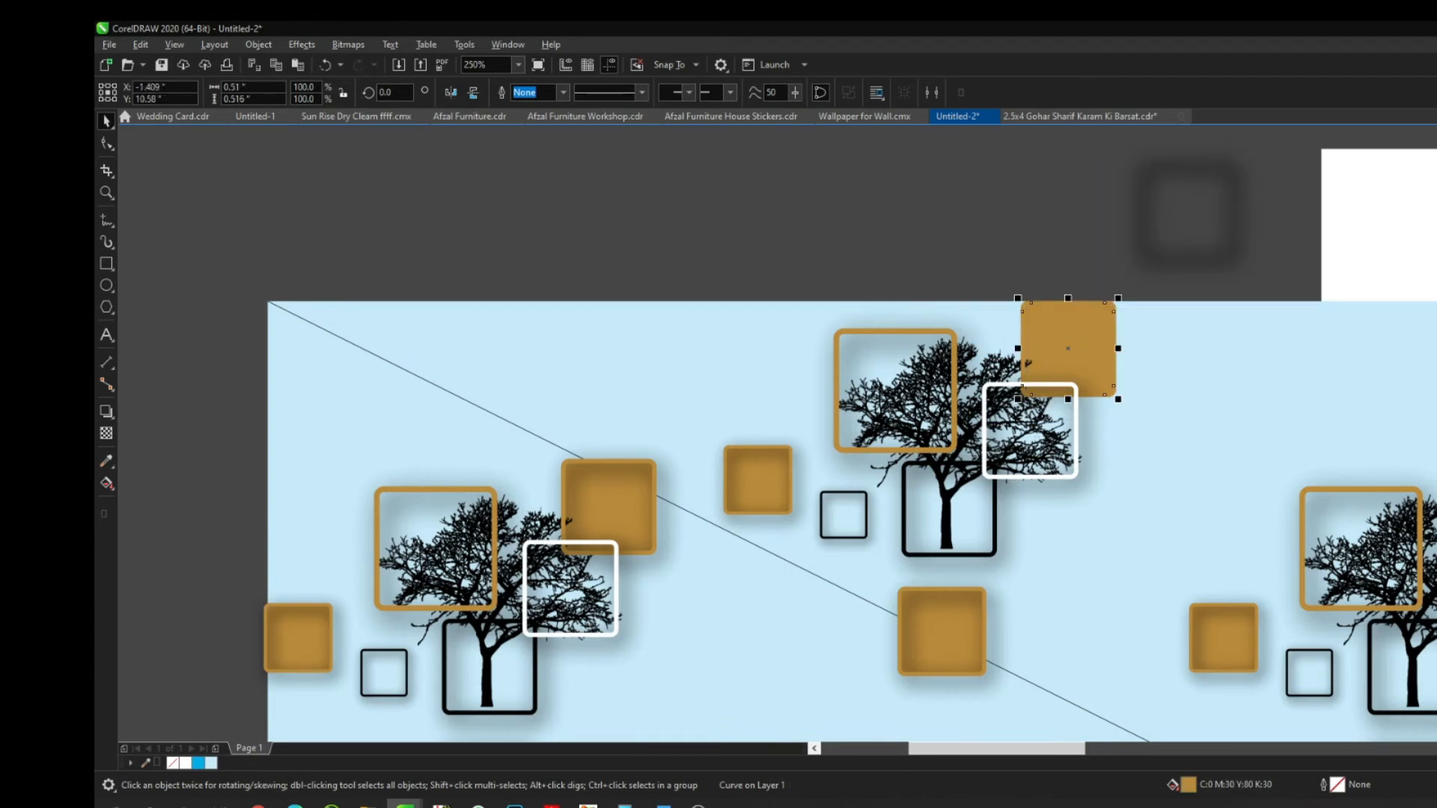
{"action": "key", "text": "shift+F2"}
{"action": "left_click", "coordinate": [1425, 377]}
{"action": "scroll", "coordinate": [1378, 376], "scroll_direction": "down", "scroll_amount": 2}
{"action": "left_click", "coordinate": [1037, 258]}
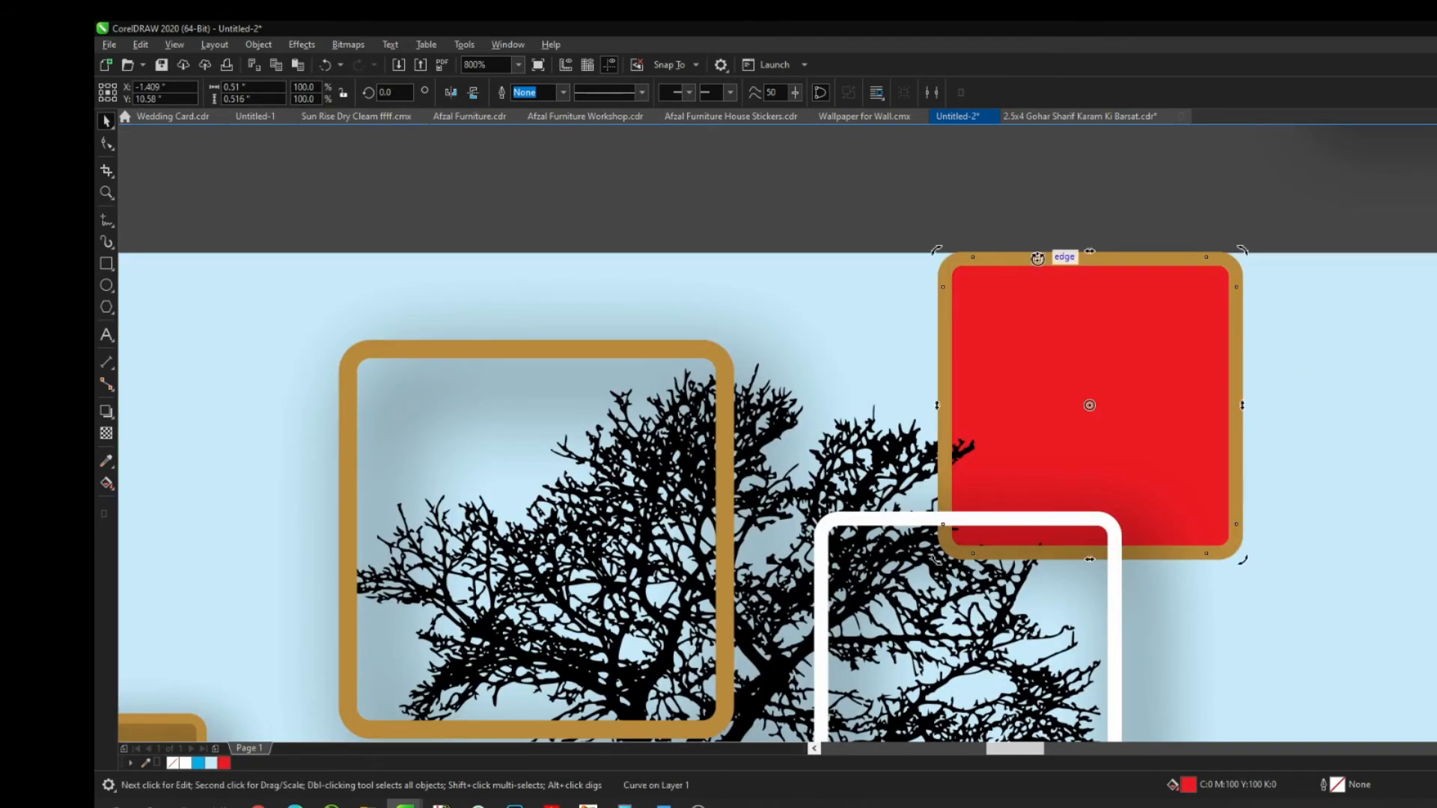
{"action": "left_click", "coordinate": [1197, 263]}
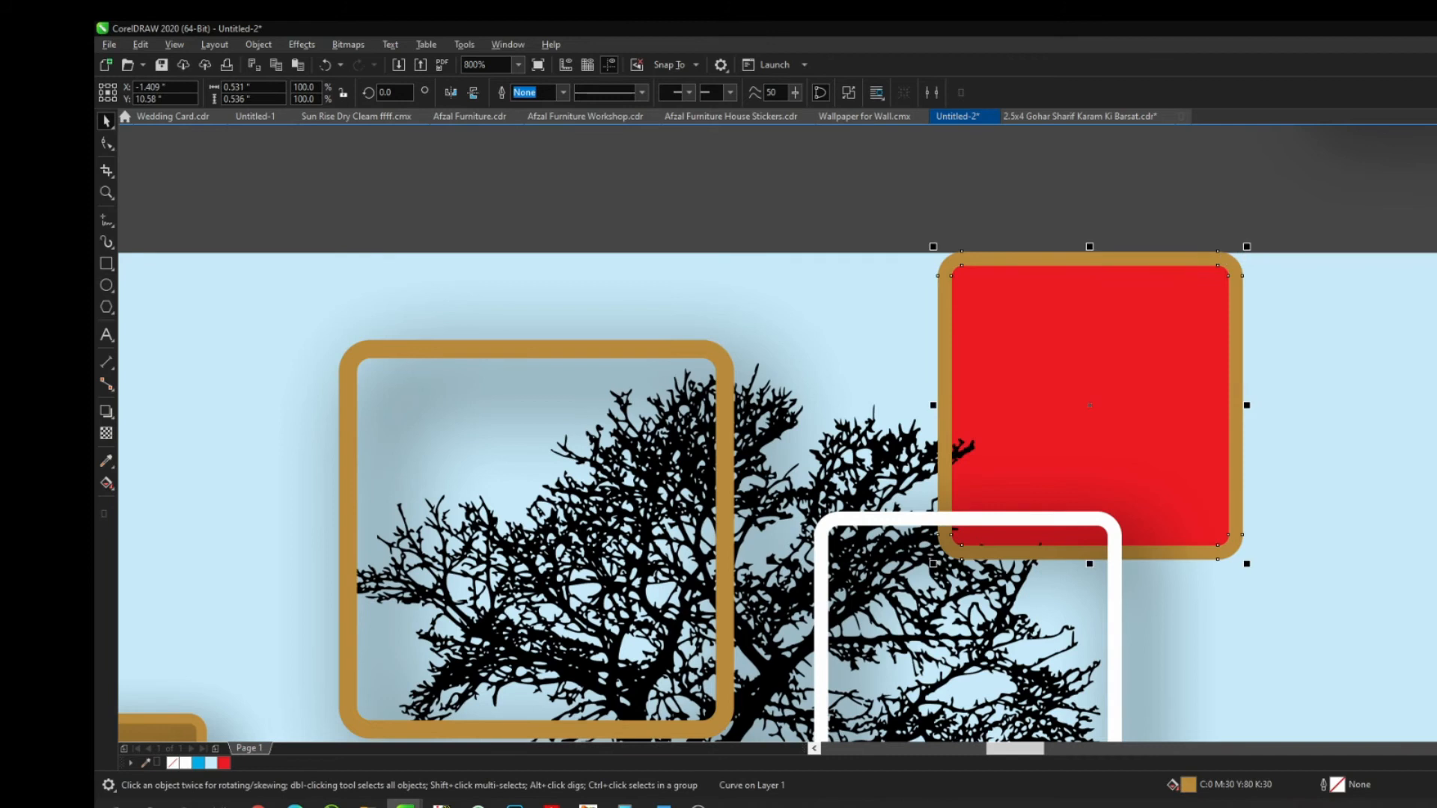
{"action": "left_click", "coordinate": [224, 762]}
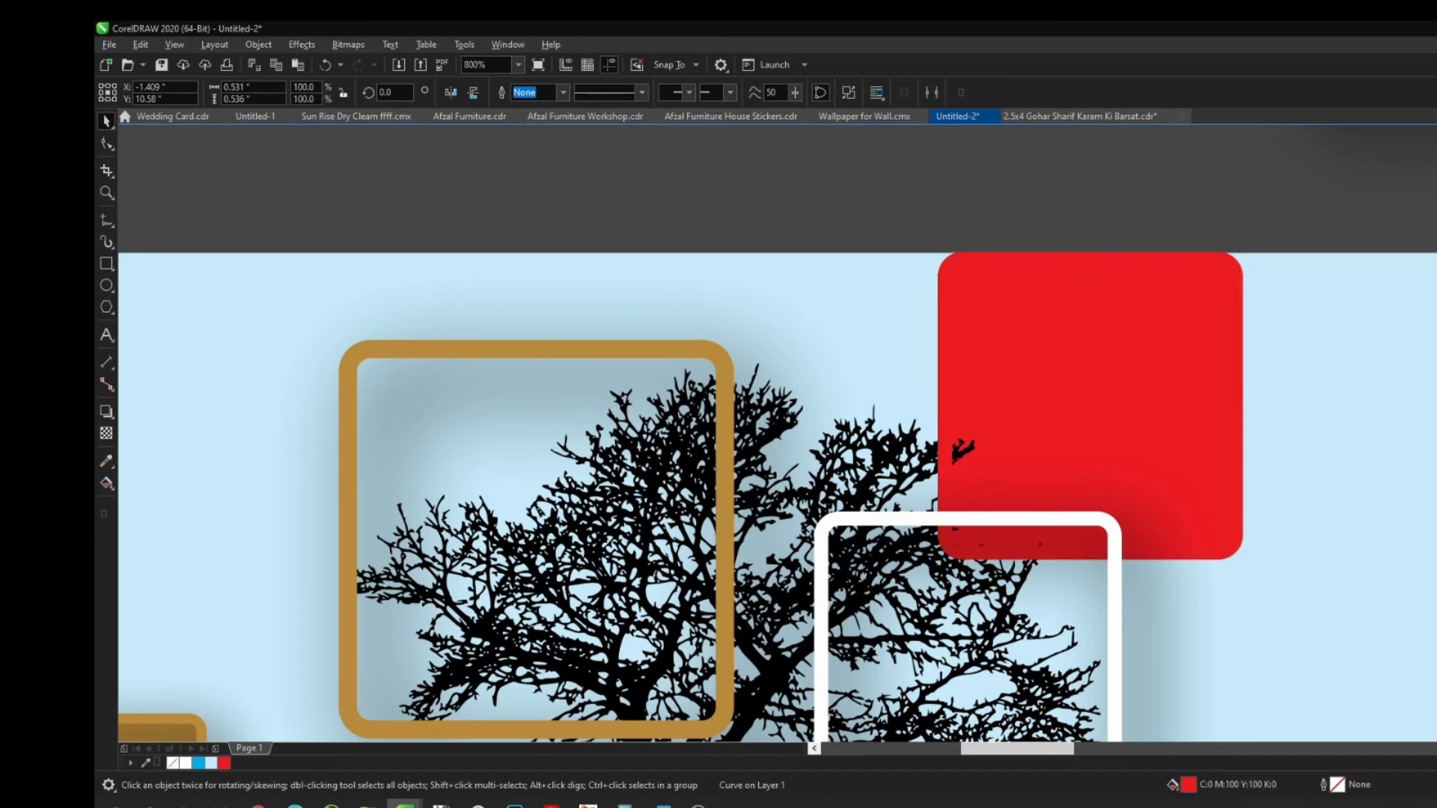
Zoom in closely on the red square, then select the tree's gold frame and small gold square
{"action": "scroll", "coordinate": [1203, 183], "scroll_direction": "down", "scroll_amount": 2}
{"action": "left_click", "coordinate": [930, 372], "text": "shift"}
{"action": "key", "text": "z"}
{"action": "left_click_drag", "start_coordinate": [754, 304], "coordinate": [1046, 516]}
{"action": "scroll", "coordinate": [773, 272], "scroll_direction": "down", "scroll_amount": 2}
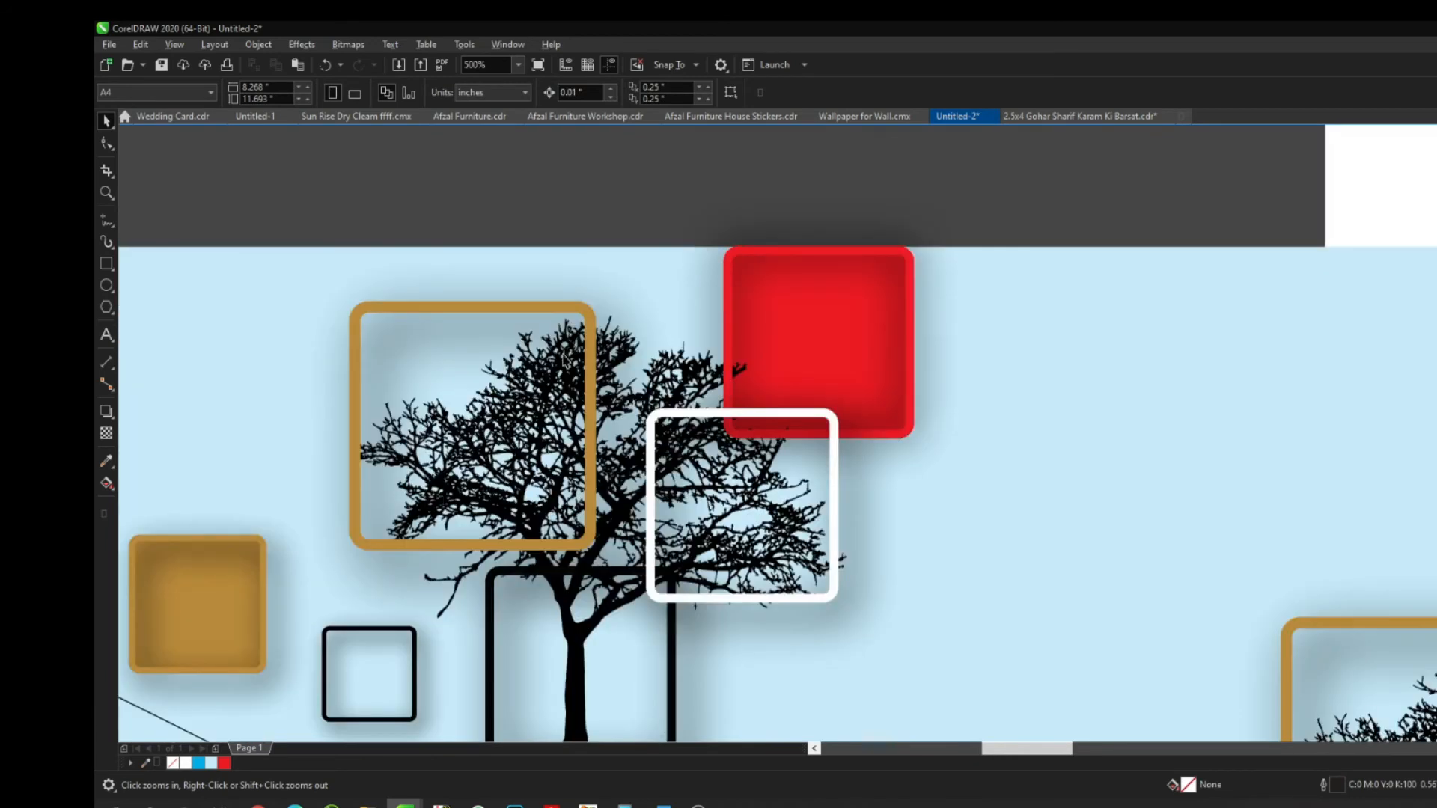
{"action": "key", "text": "space"}
{"action": "left_click", "coordinate": [544, 313]}
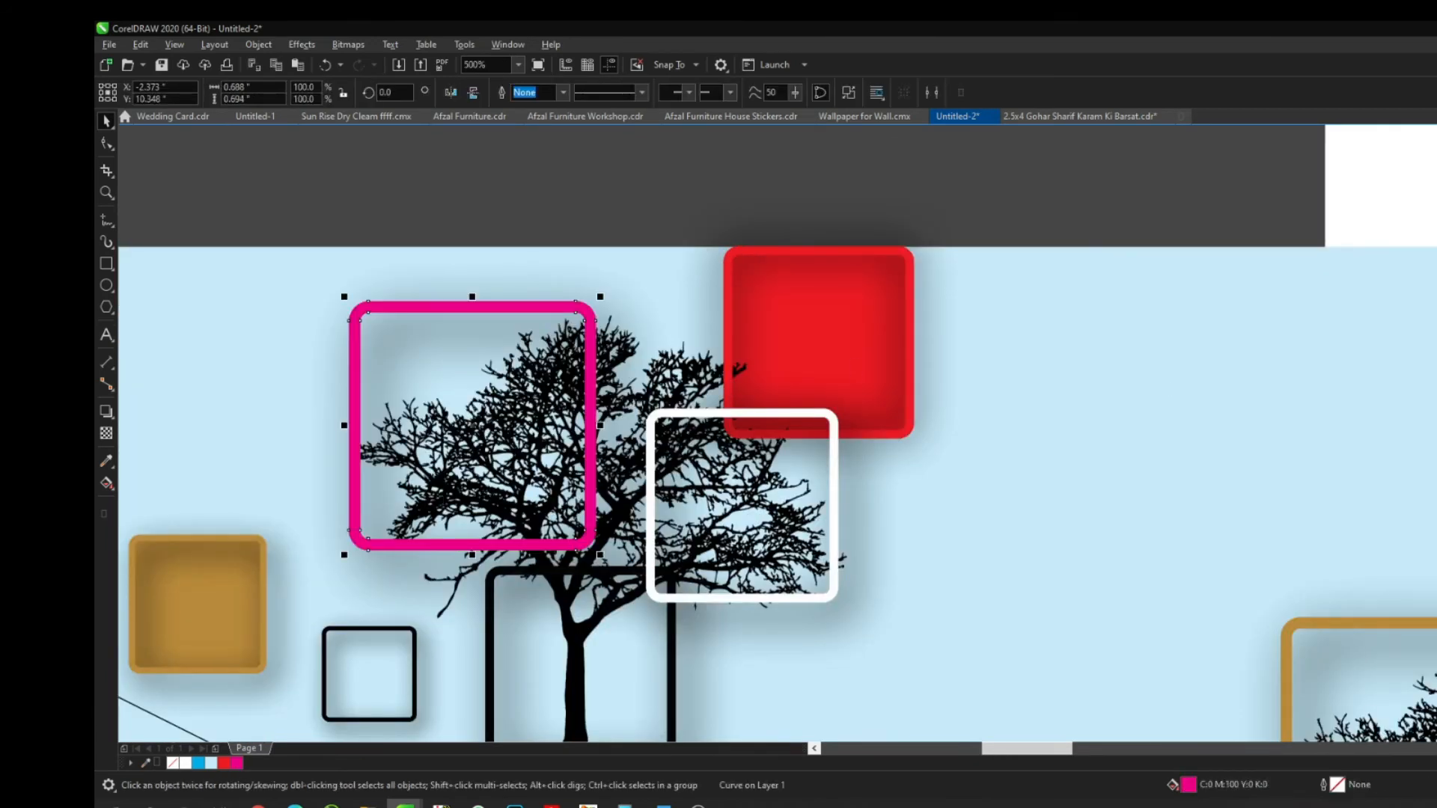
{"action": "left_click", "coordinate": [221, 544]}
{"action": "key", "text": "shift+F2"}
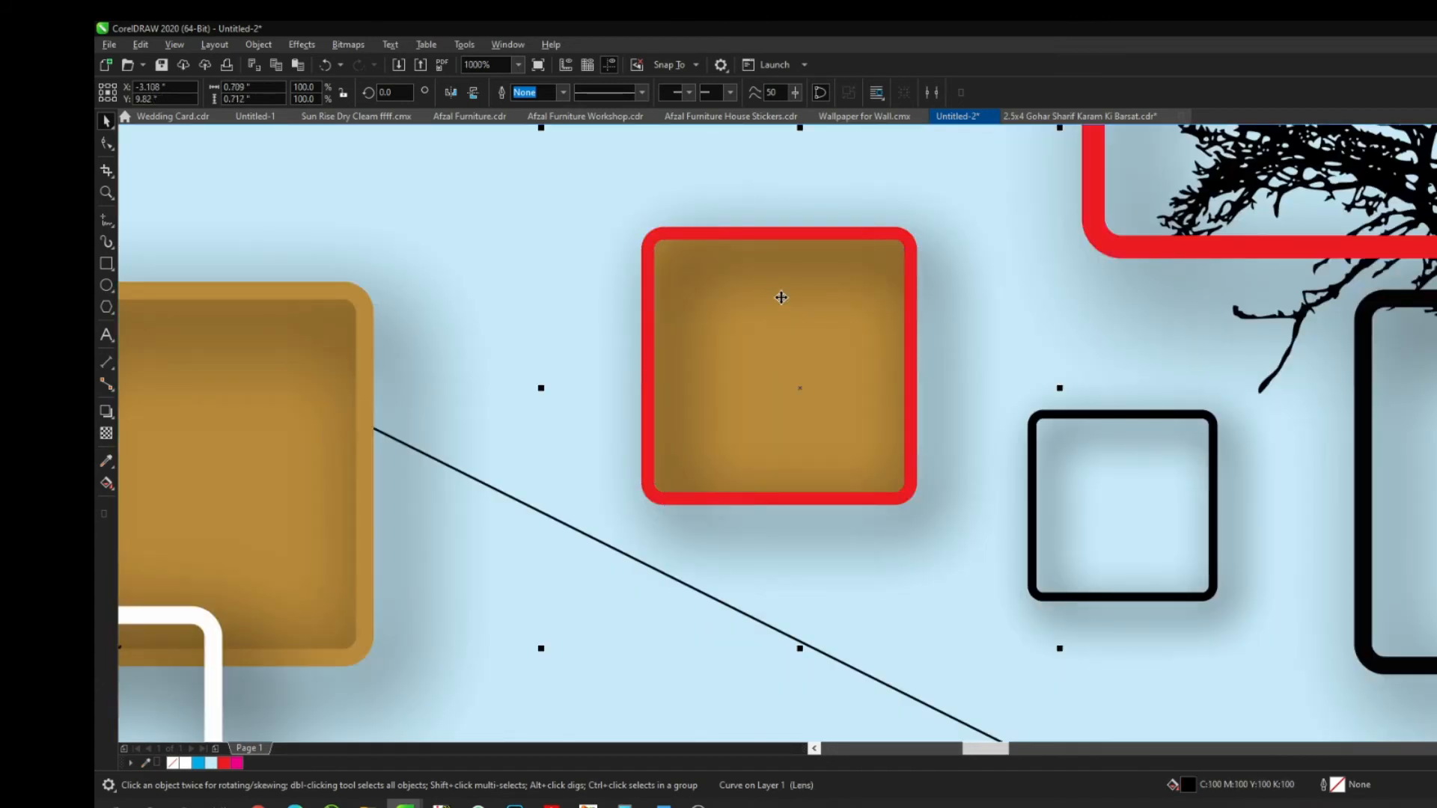
Pick out the remaining gold squares in the tile, then zoom to fit the first tree tile
{"action": "scroll", "coordinate": [780, 297], "scroll_direction": "down", "scroll_amount": 2}
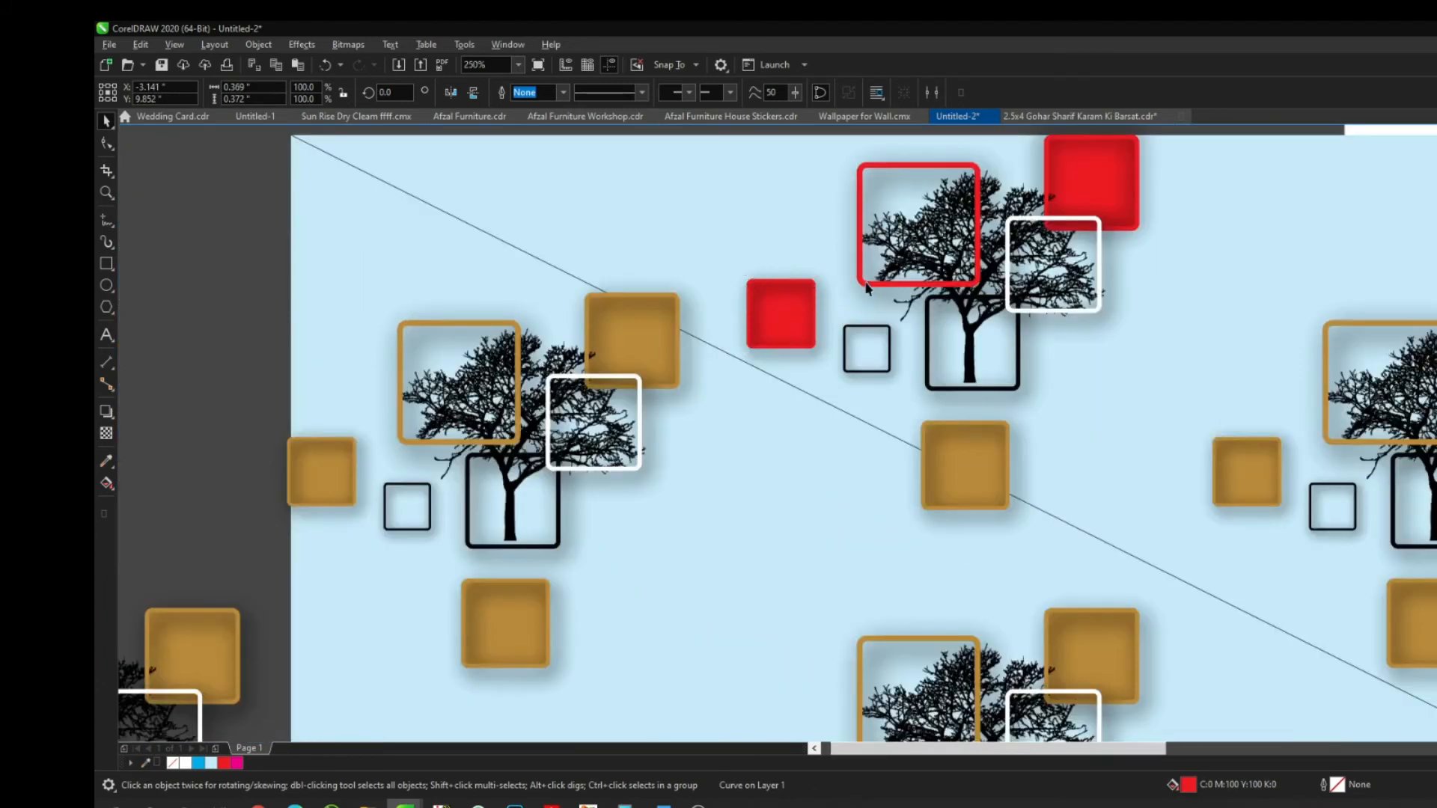
{"action": "scroll", "coordinate": [868, 288], "scroll_direction": "down", "scroll_amount": 2}
{"action": "scroll", "coordinate": [738, 481], "scroll_direction": "up", "scroll_amount": 2}
{"action": "left_click", "coordinate": [737, 481]}
{"action": "scroll", "coordinate": [738, 481], "scroll_direction": "up", "scroll_amount": 3}
{"action": "scroll", "coordinate": [738, 481], "scroll_direction": "down", "scroll_amount": 1}
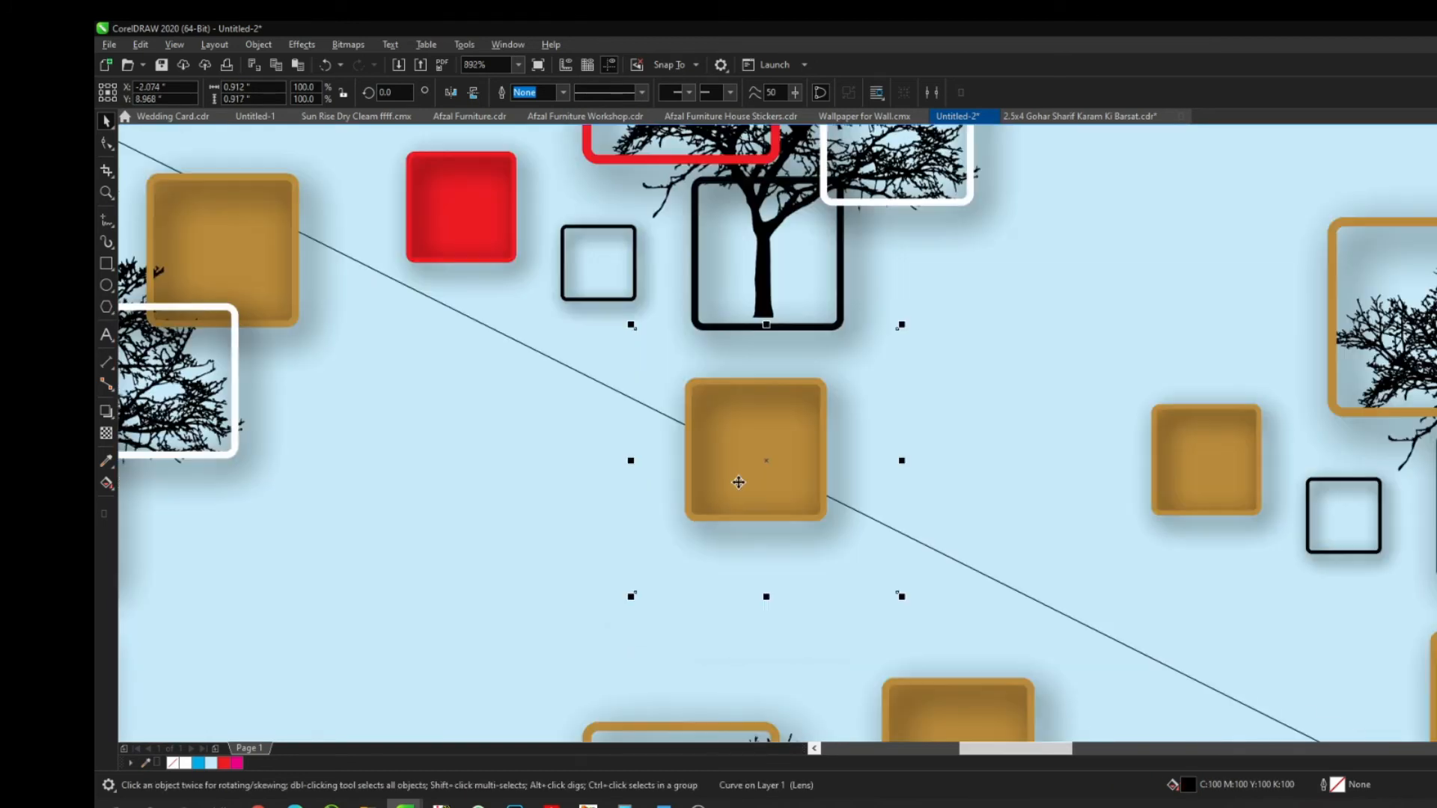
{"action": "left_click", "coordinate": [807, 395]}
{"action": "scroll", "coordinate": [808, 401], "scroll_direction": "down", "scroll_amount": 3}
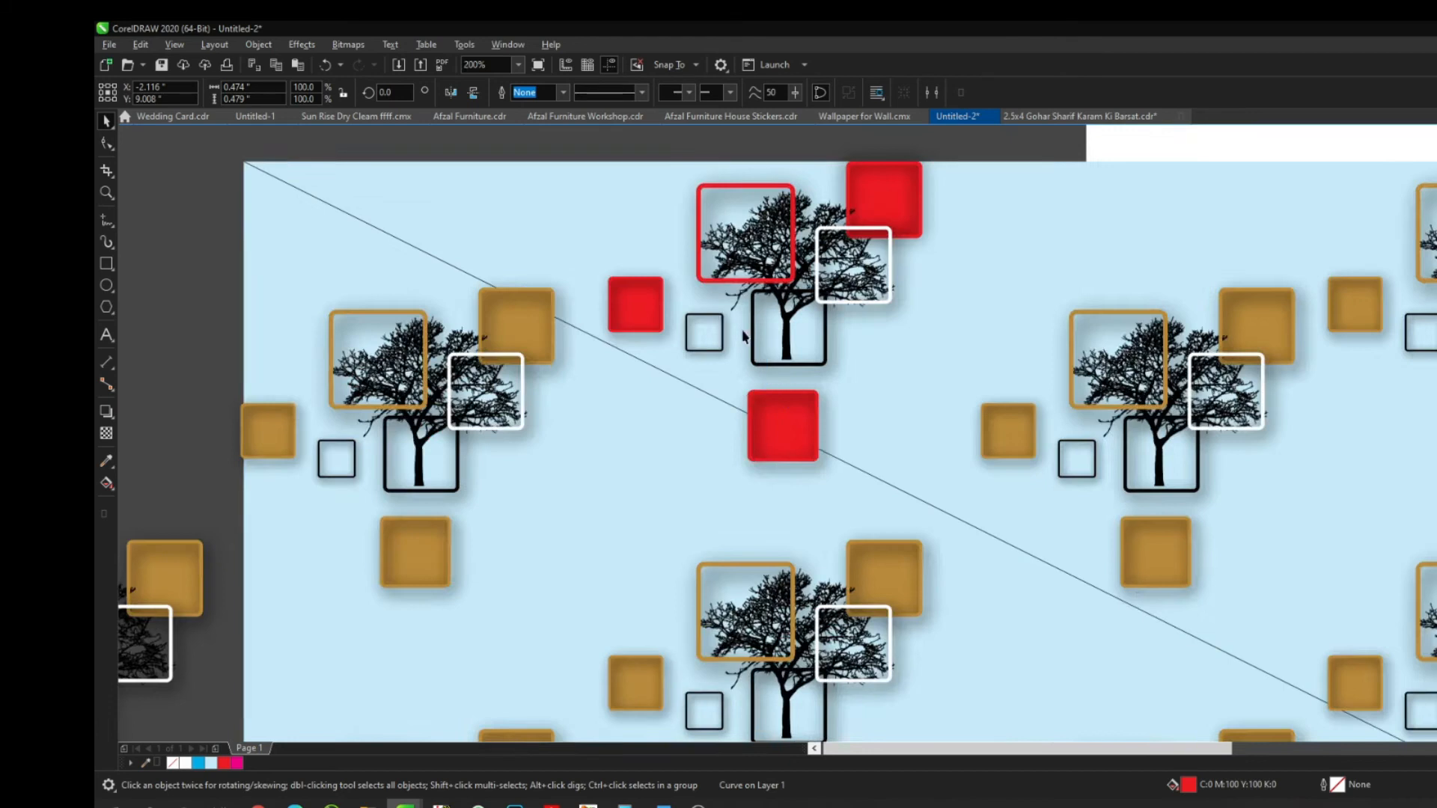
{"action": "key", "text": "Escape"}
{"action": "left_click_drag", "start_coordinate": [888, 460], "coordinate": [891, 461]}
{"action": "key", "text": "shift+F2"}
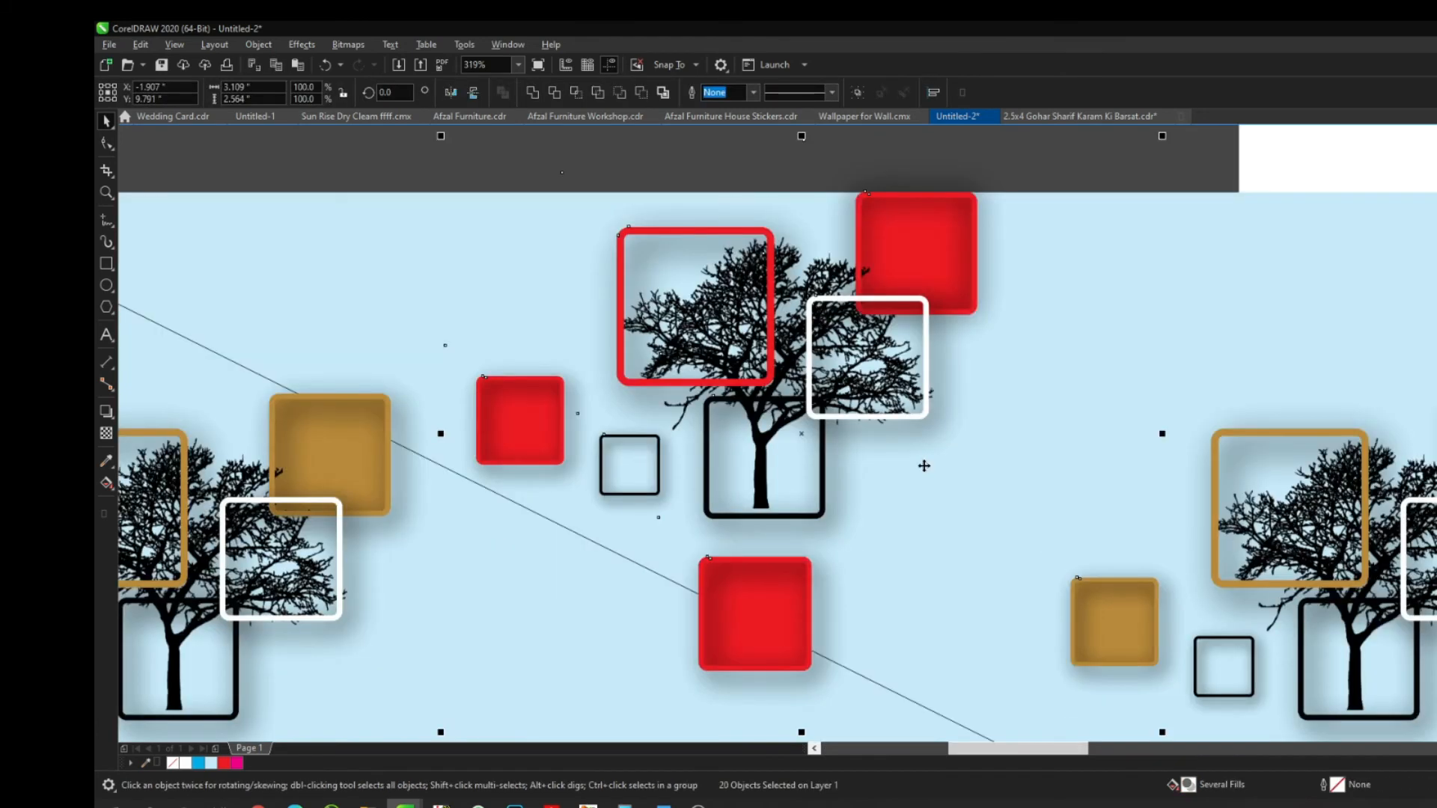
{"action": "scroll", "coordinate": [923, 465], "scroll_direction": "down", "scroll_amount": 2}
{"action": "left_click", "coordinate": [1020, 250]}
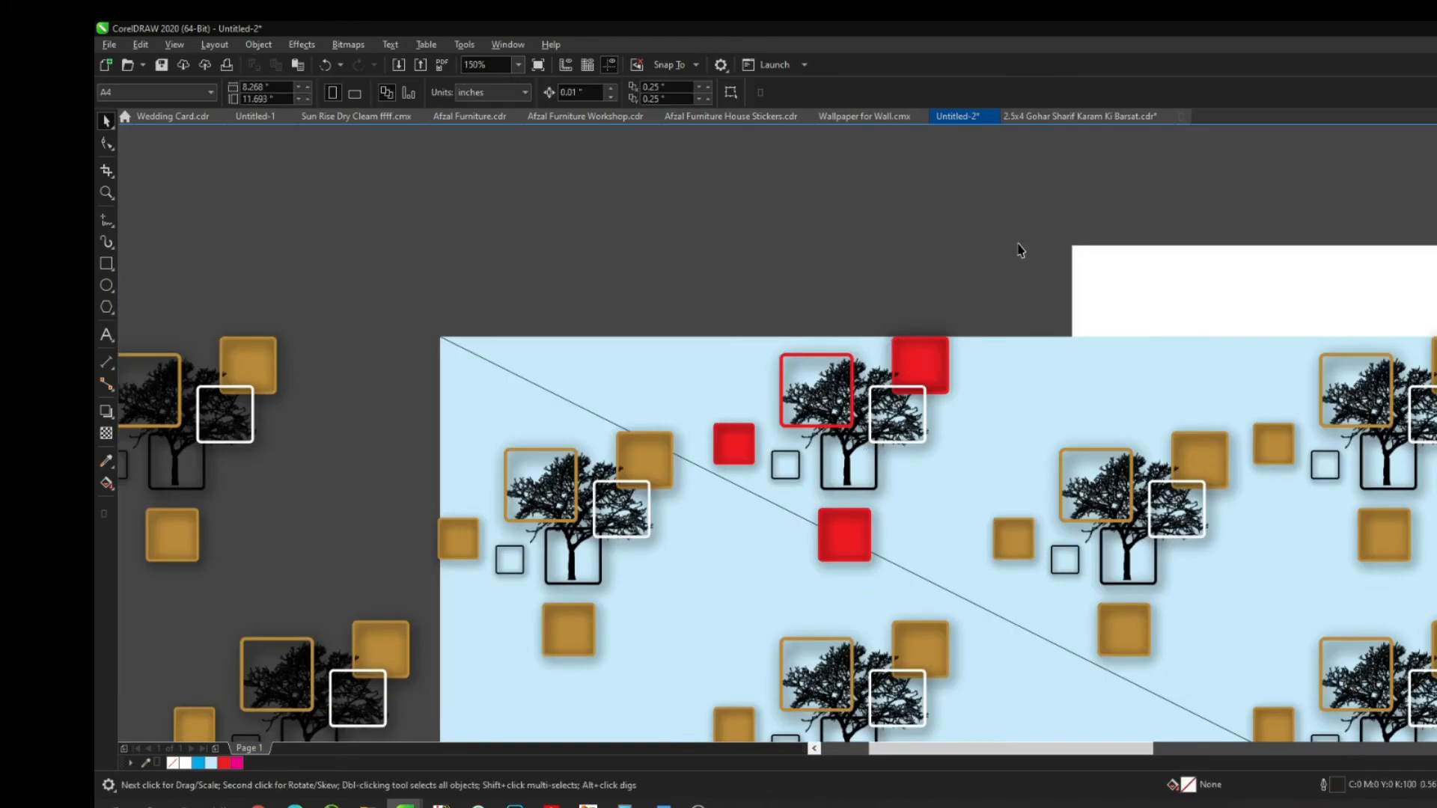
{"action": "key", "text": "F8"}
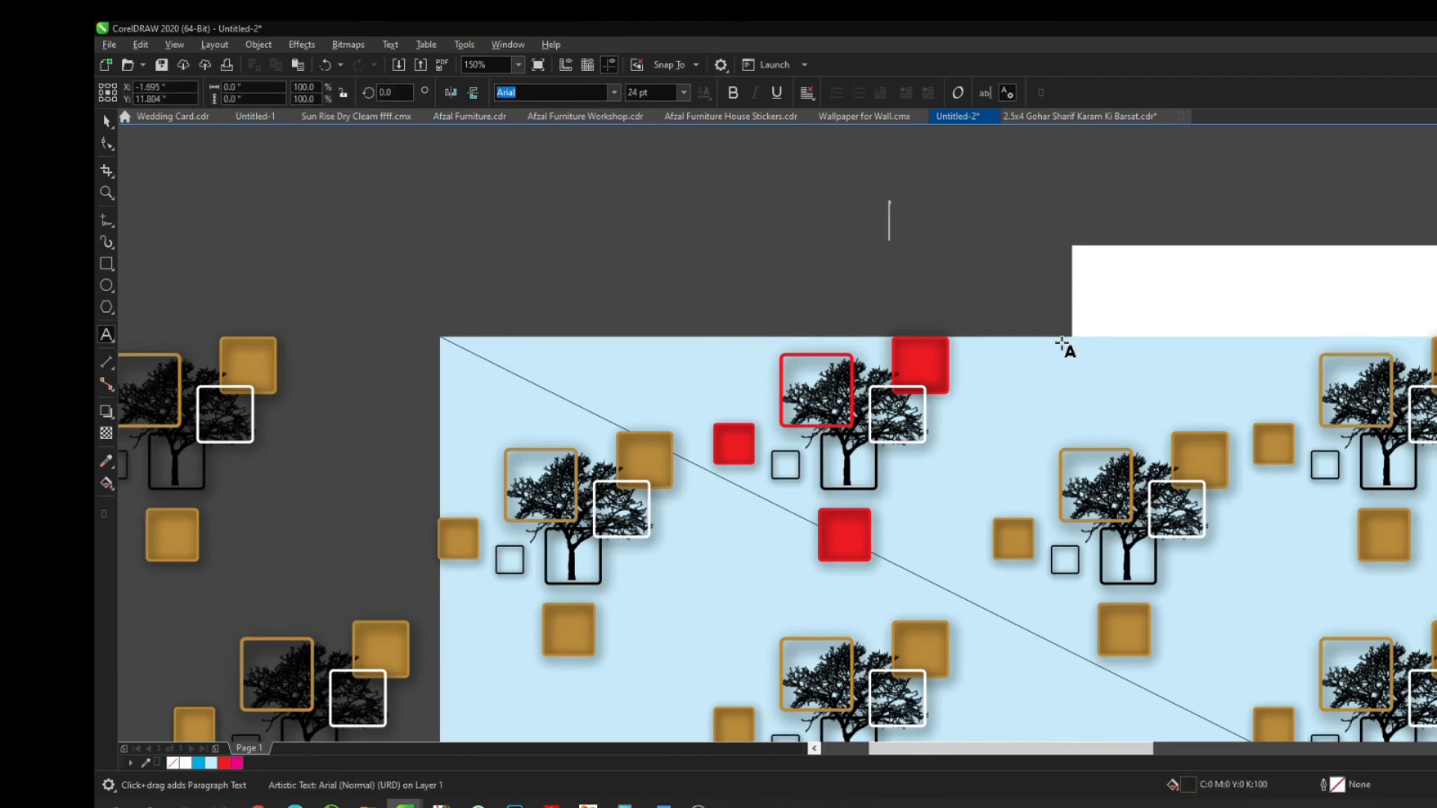
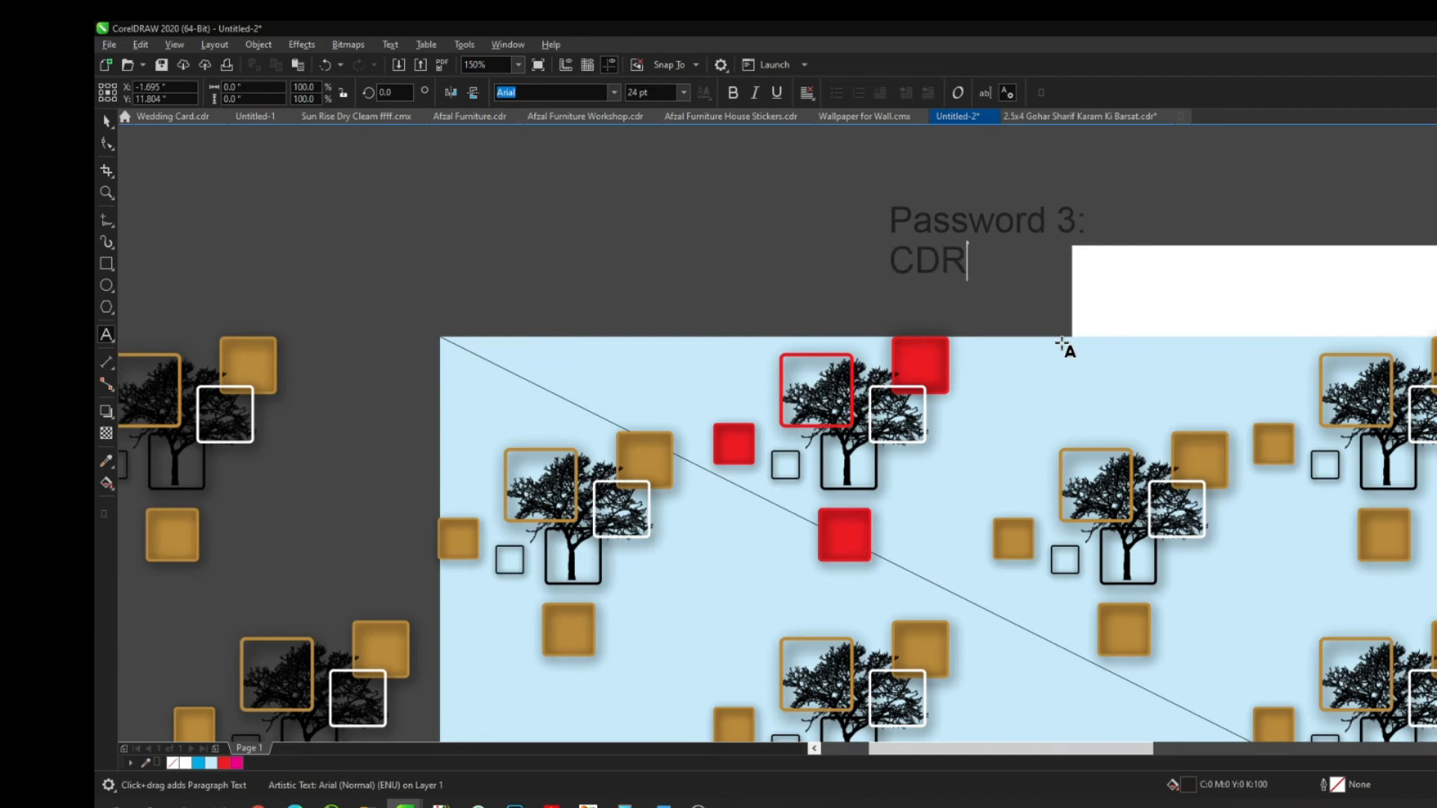
{"action": "key", "text": "ctrl+space"}
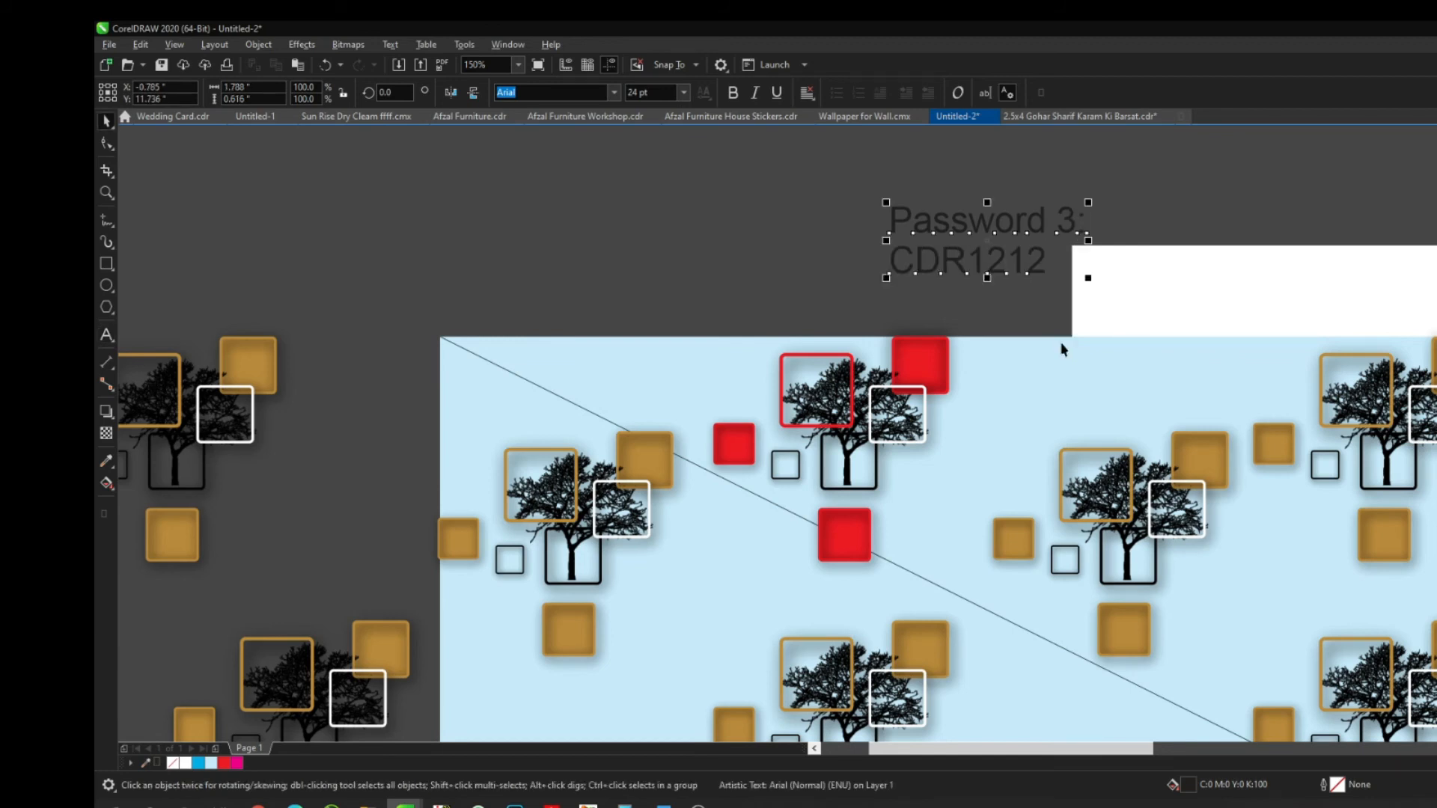
{"action": "left_click", "coordinate": [879, 292]}
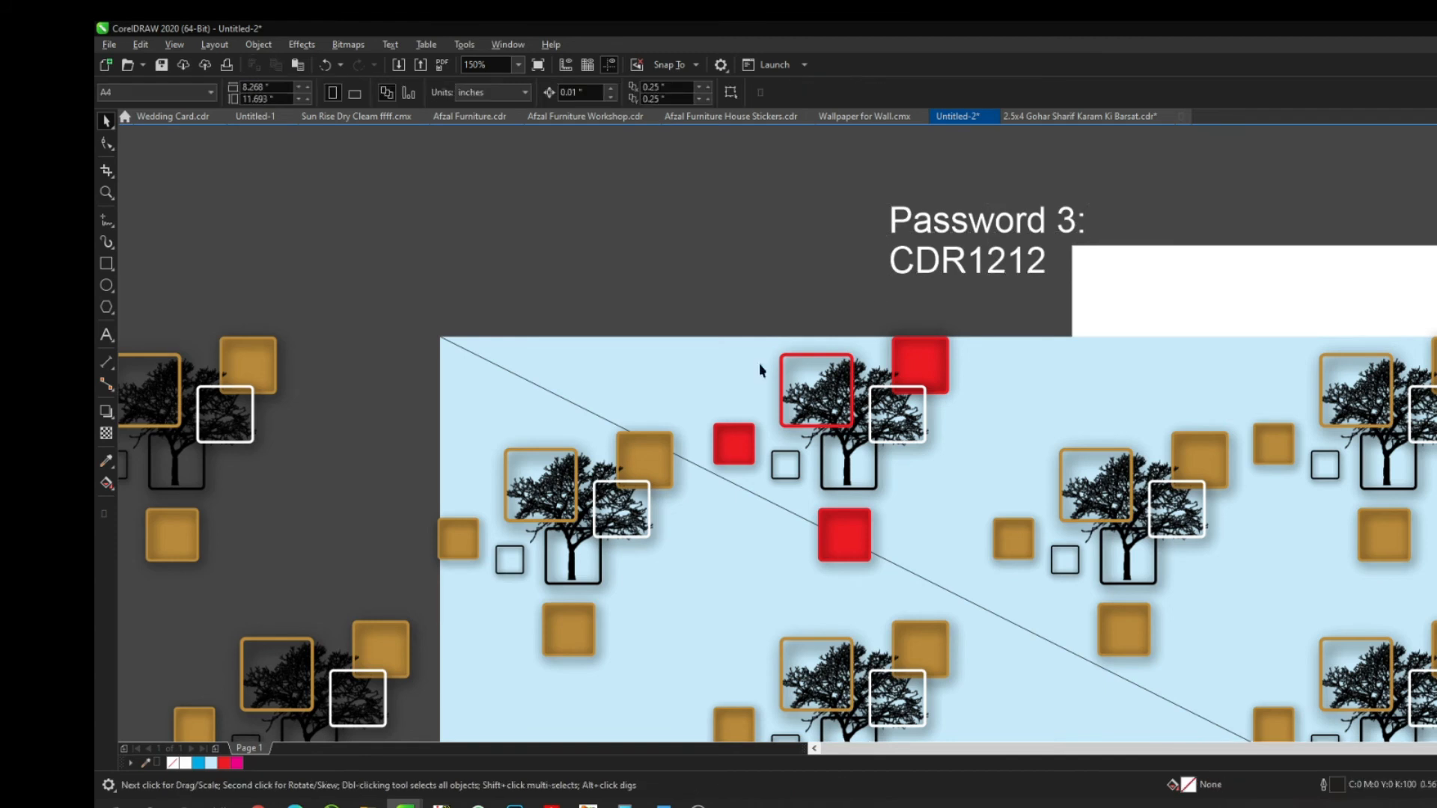
{"action": "key", "text": "F4"}
{"action": "left_click", "coordinate": [633, 318]}
{"action": "key", "text": "Delete"}
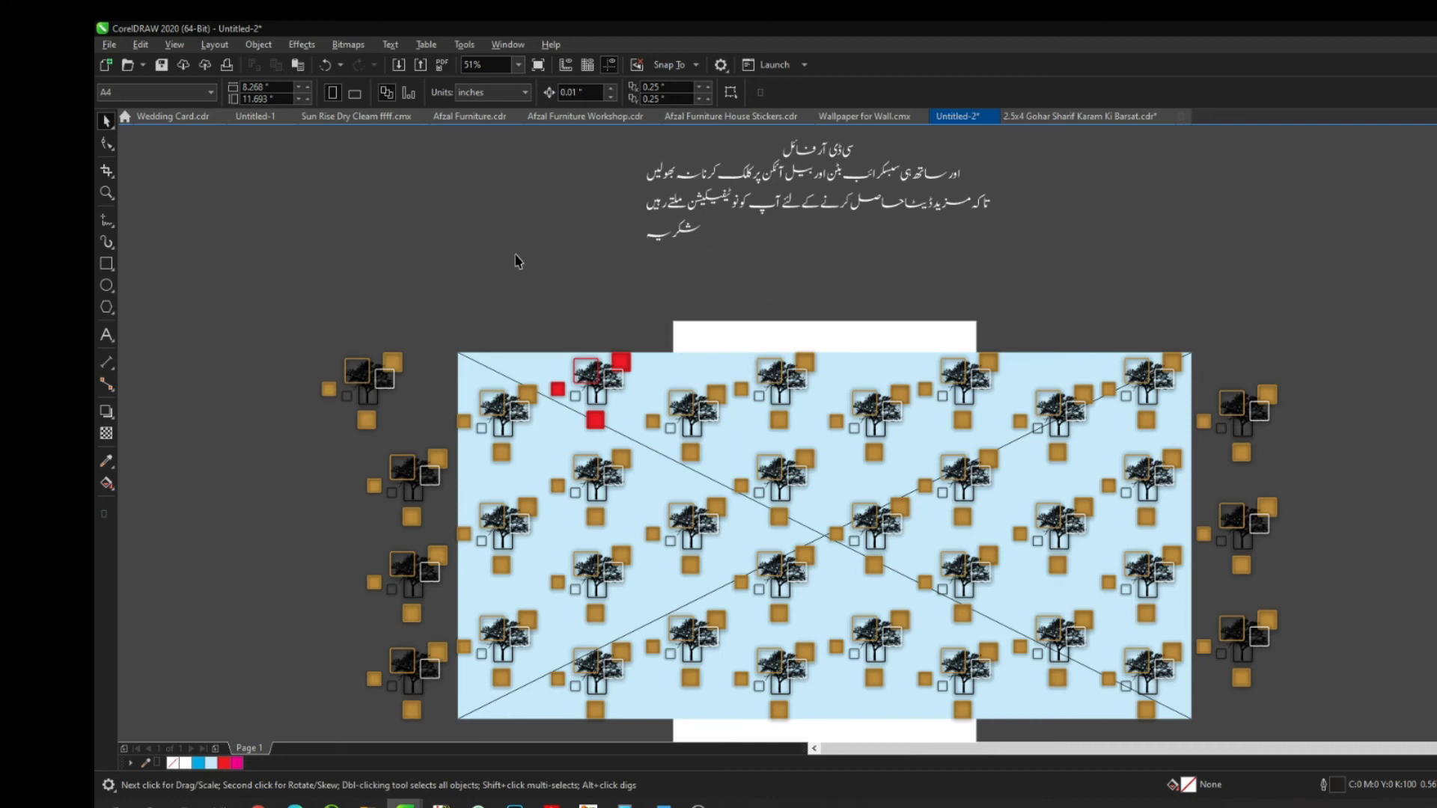
Delete the Urdu caption above the page and zoom to fit the clipped wallpaper pattern
{"action": "key", "text": "z"}
{"action": "left_click_drag", "start_coordinate": [577, 146], "coordinate": [1093, 311]}
{"action": "right_click", "coordinate": [814, 315]}
{"action": "key", "text": "space"}
{"action": "key", "text": "Tab"}
{"action": "key", "text": "Tab"}
{"action": "key", "text": "Tab"}
{"action": "key", "text": "Tab"}
{"action": "key", "text": "Tab"}
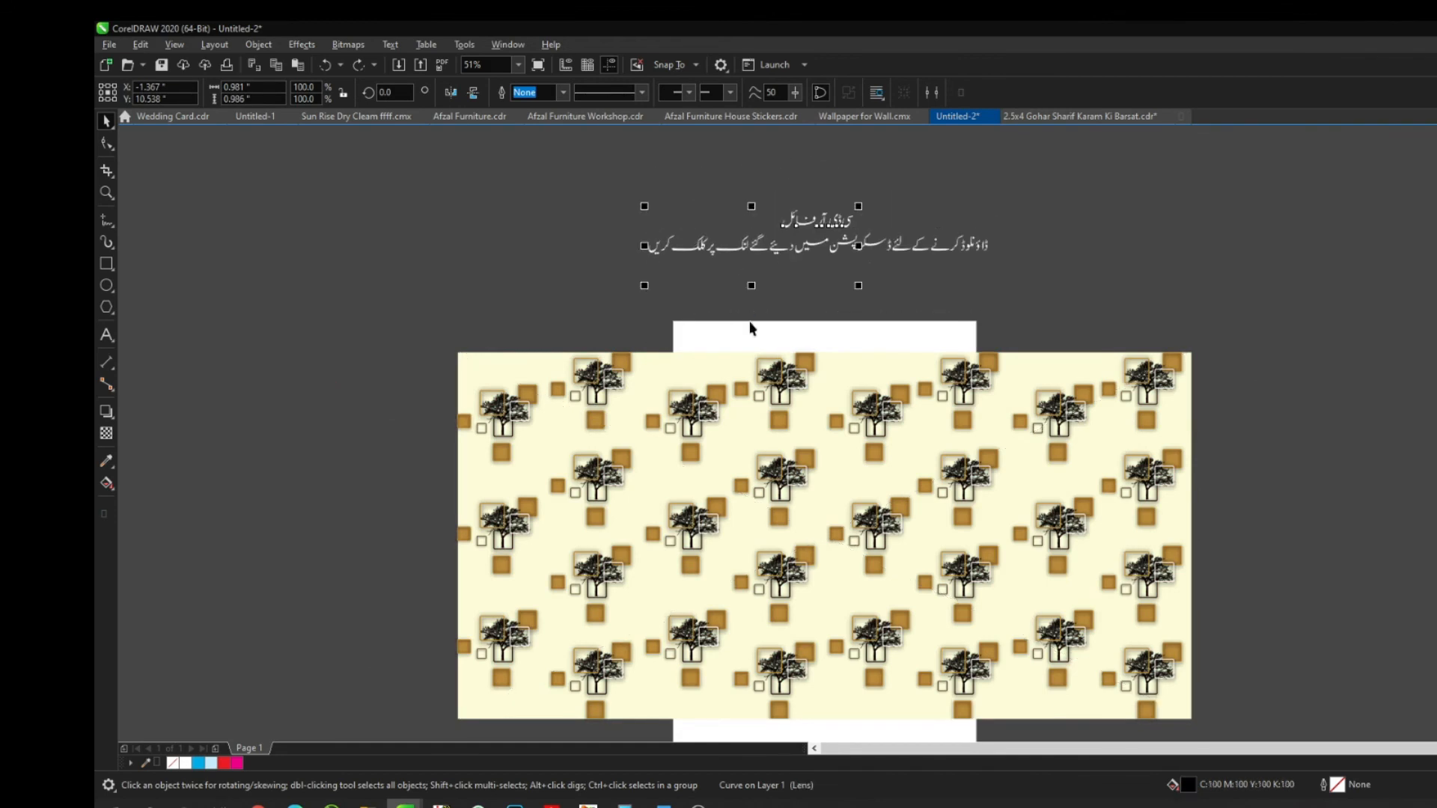
{"action": "key", "text": "Delete"}
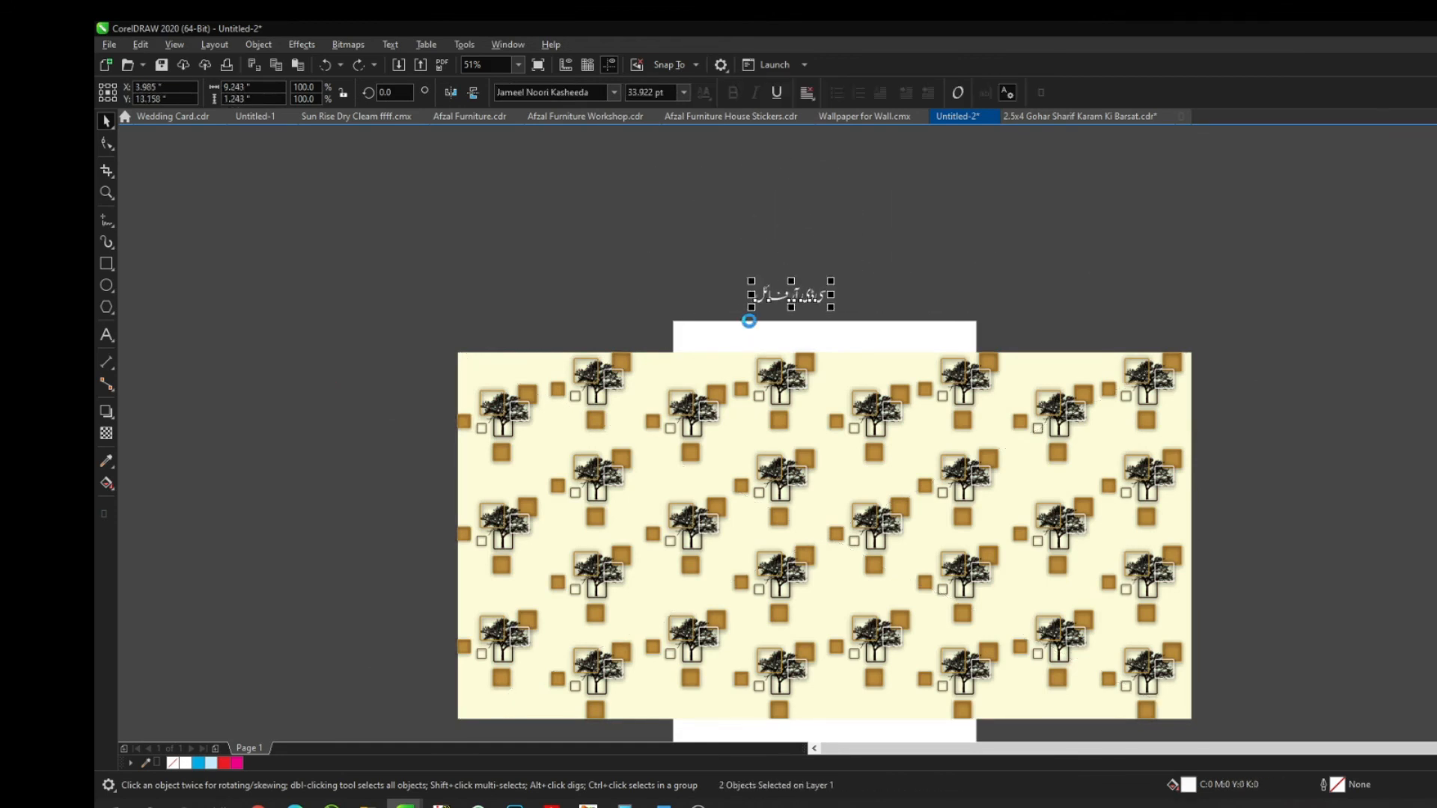
{"action": "key", "text": "Tab"}
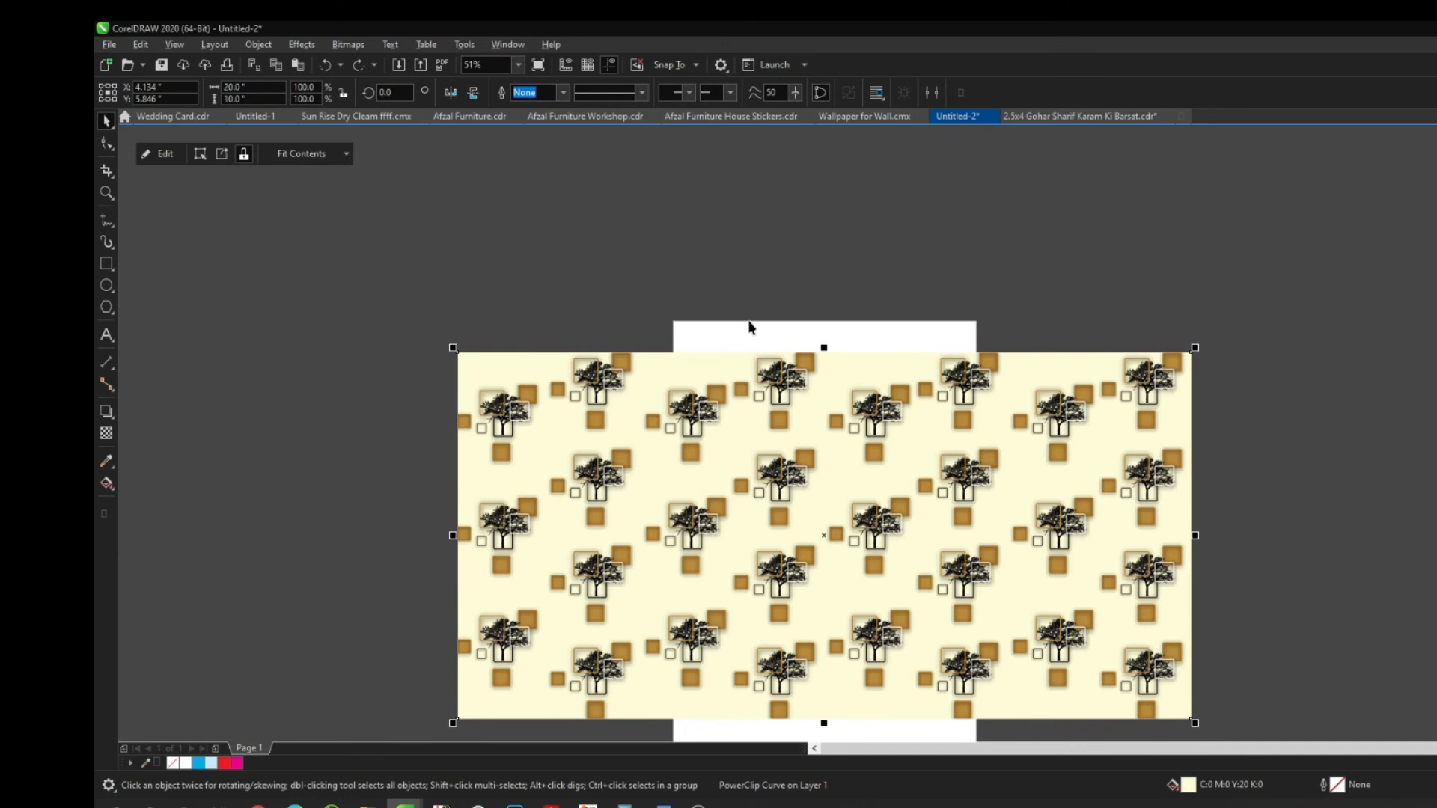
{"action": "key", "text": "shift+F2"}
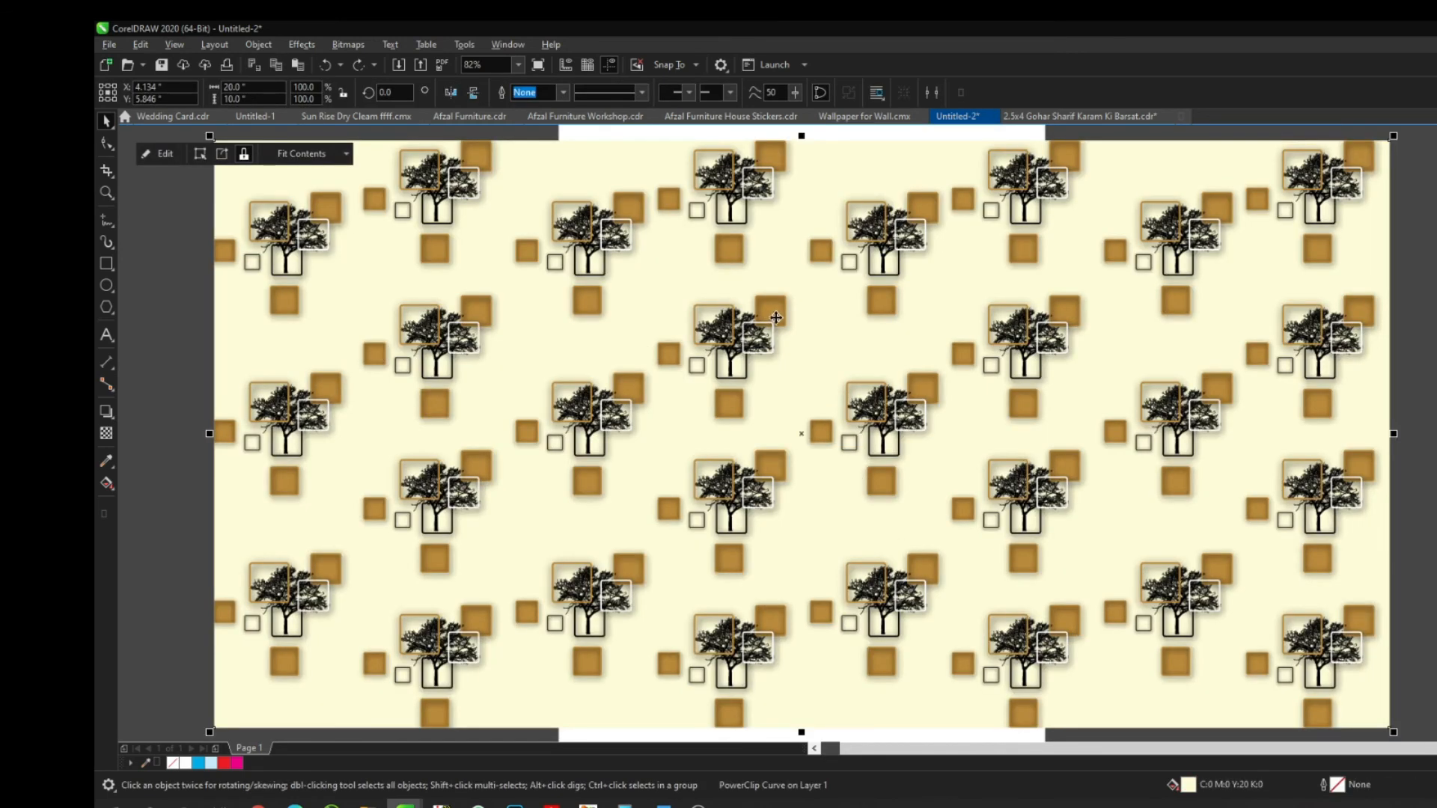
{"action": "scroll", "coordinate": [857, 328], "scroll_direction": "down", "scroll_amount": 2}
{"action": "left_click", "coordinate": [548, 205]}
{"action": "key", "text": "z"}
{"action": "left_click_drag", "start_coordinate": [481, 250], "coordinate": [1148, 502]}
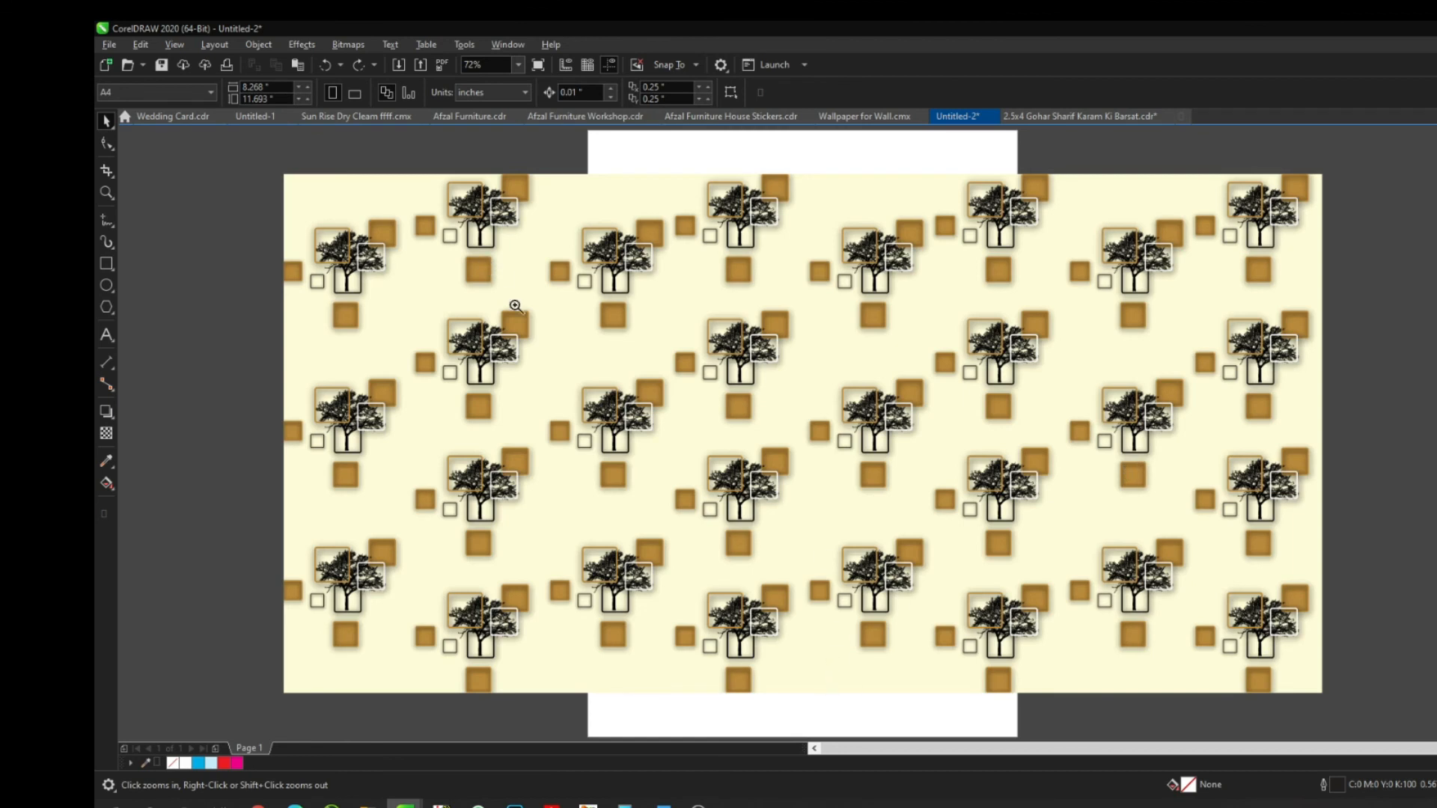
{"action": "left_click", "coordinate": [844, 471]}
{"action": "left_click_drag", "start_coordinate": [559, 330], "coordinate": [896, 712]}
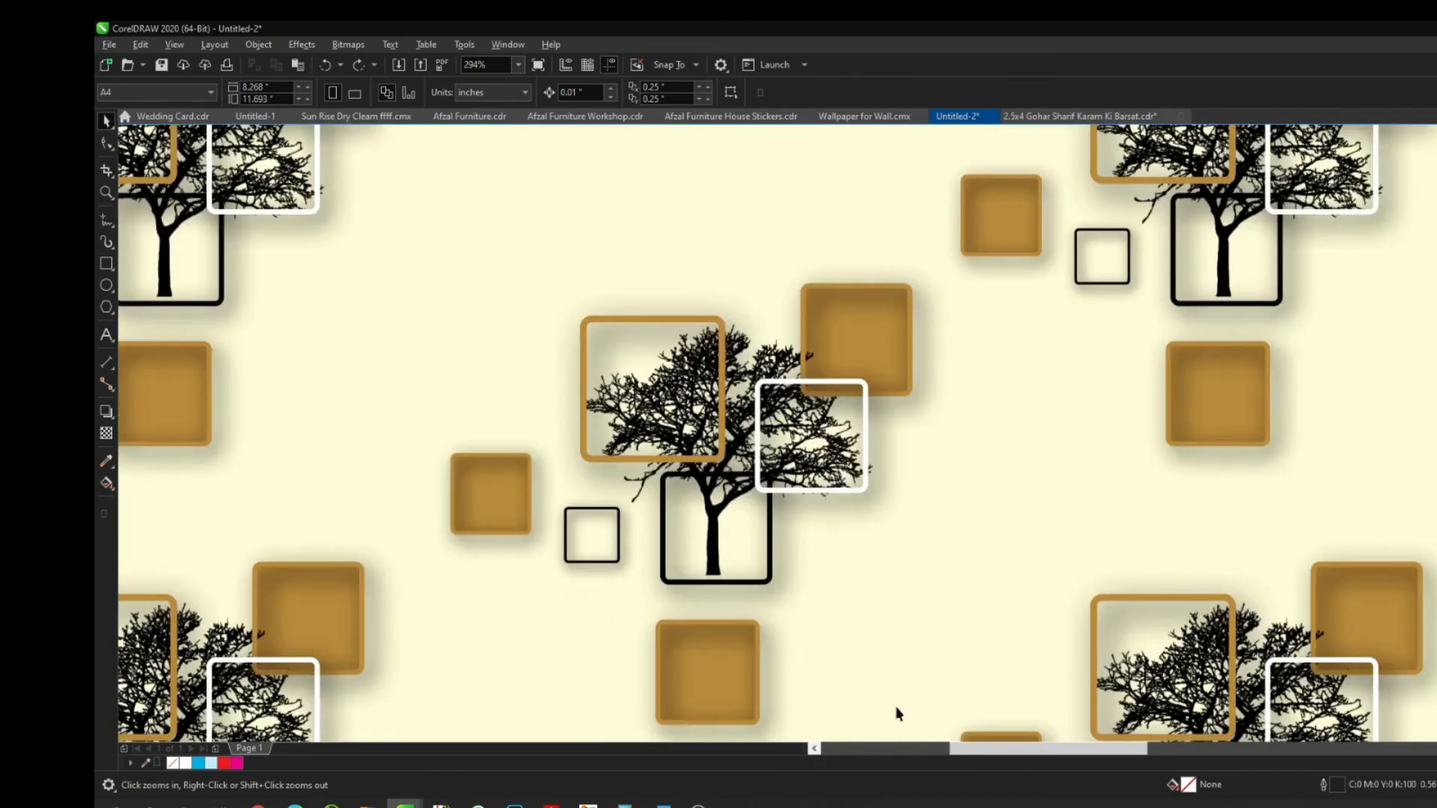
{"action": "scroll", "coordinate": [895, 707], "scroll_direction": "down", "scroll_amount": 3}
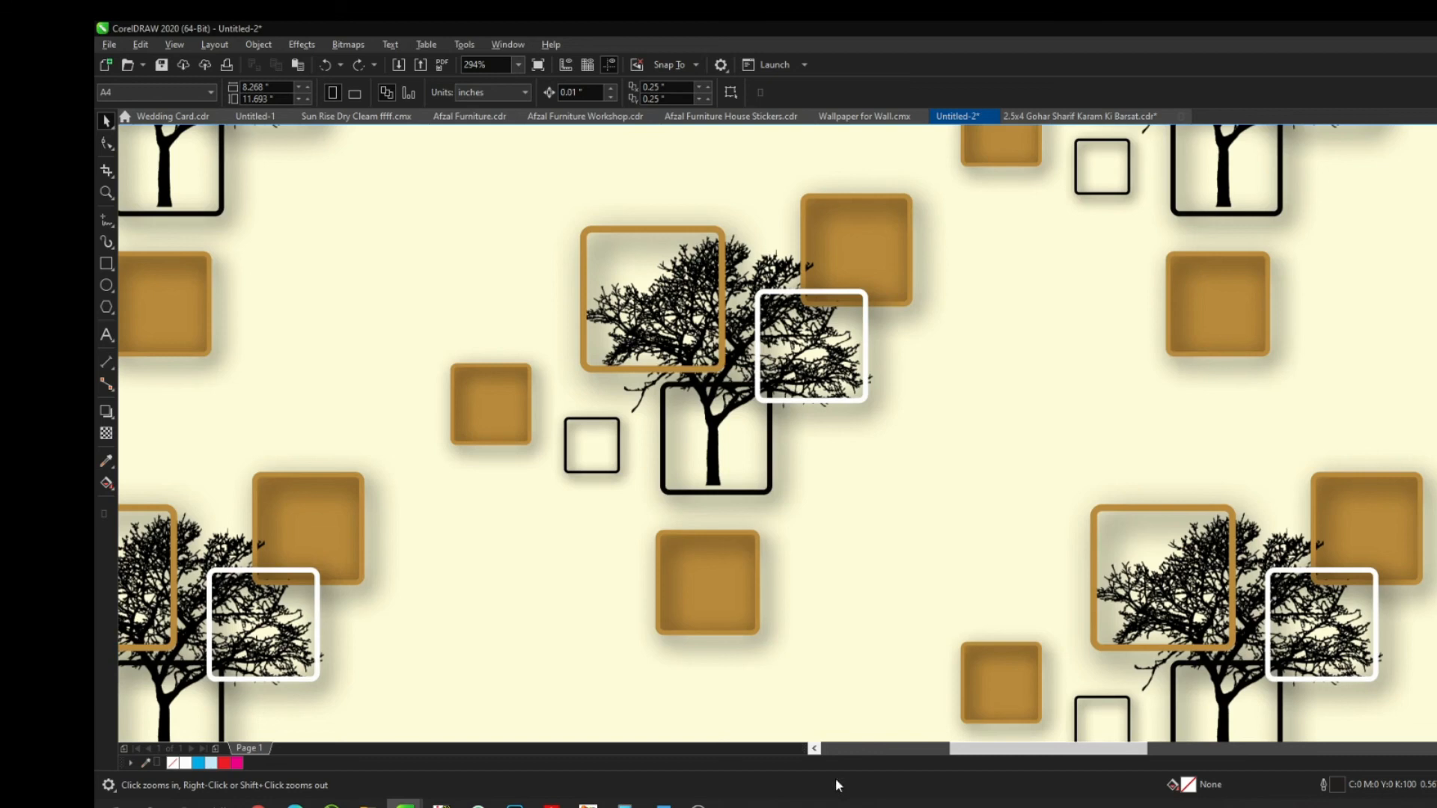
{"action": "mouse_move", "coordinate": [697, 804]}
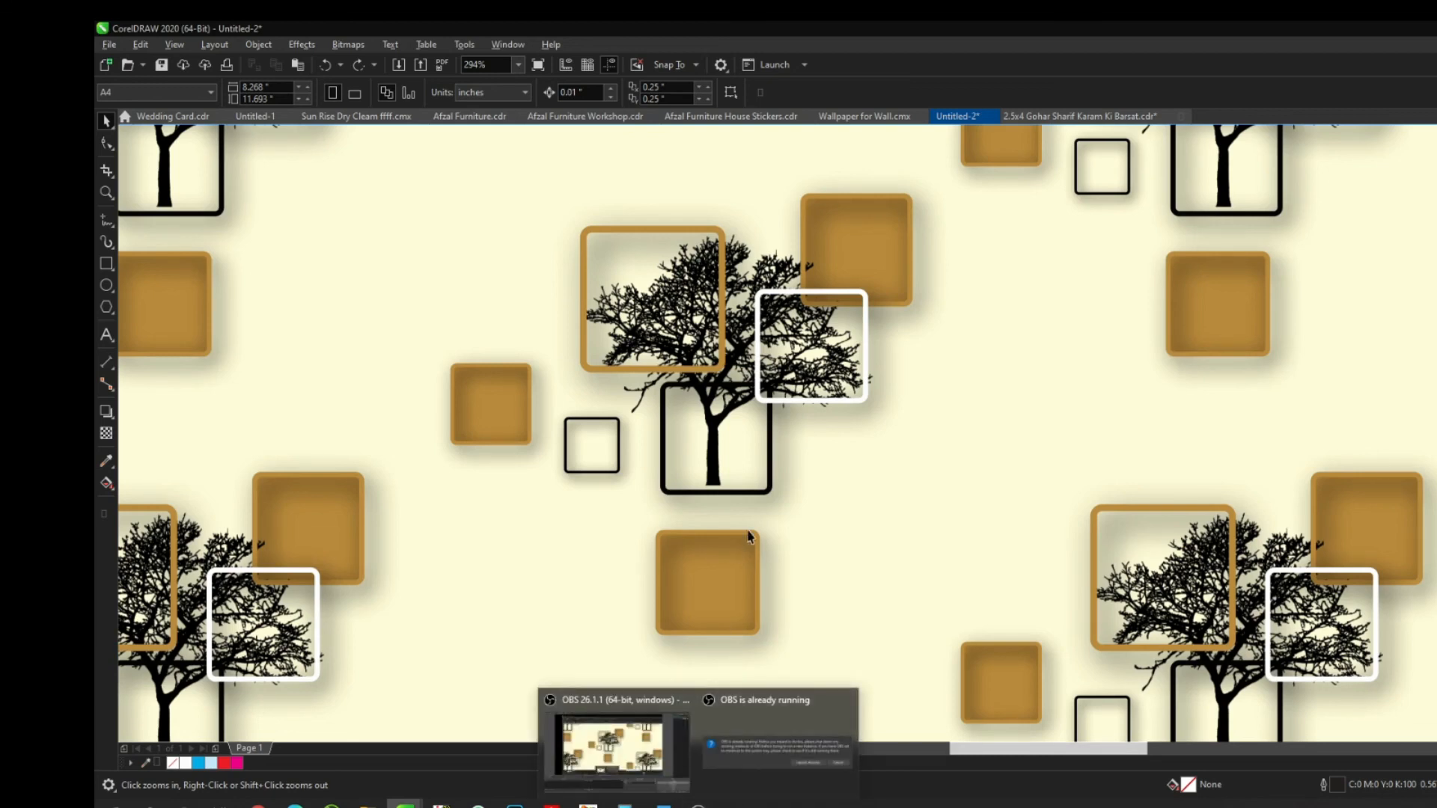
{"action": "key", "text": "space"}
{"action": "key", "text": "F3"}
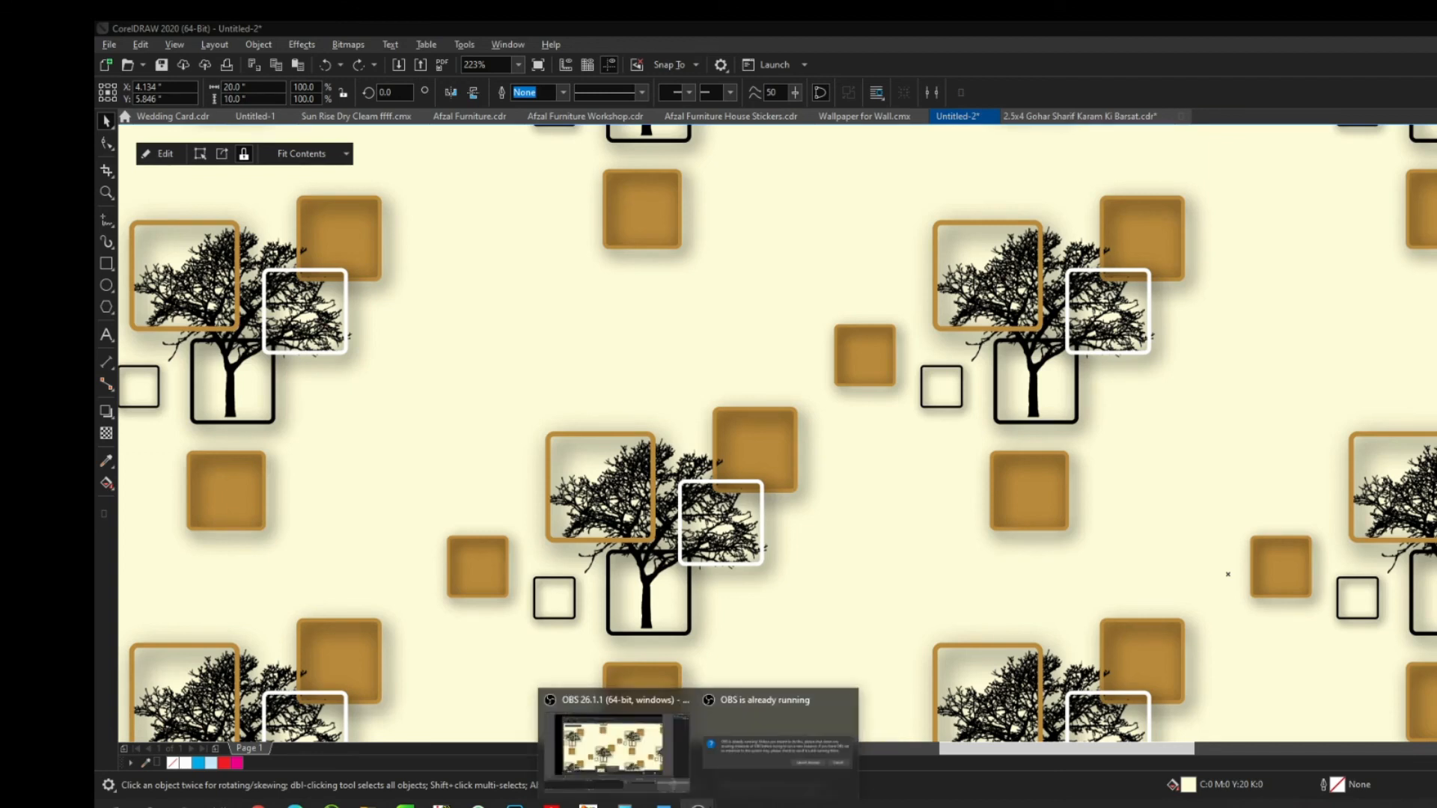
{"action": "mouse_move", "coordinate": [736, 771]}
{"action": "left_click", "coordinate": [636, 743]}
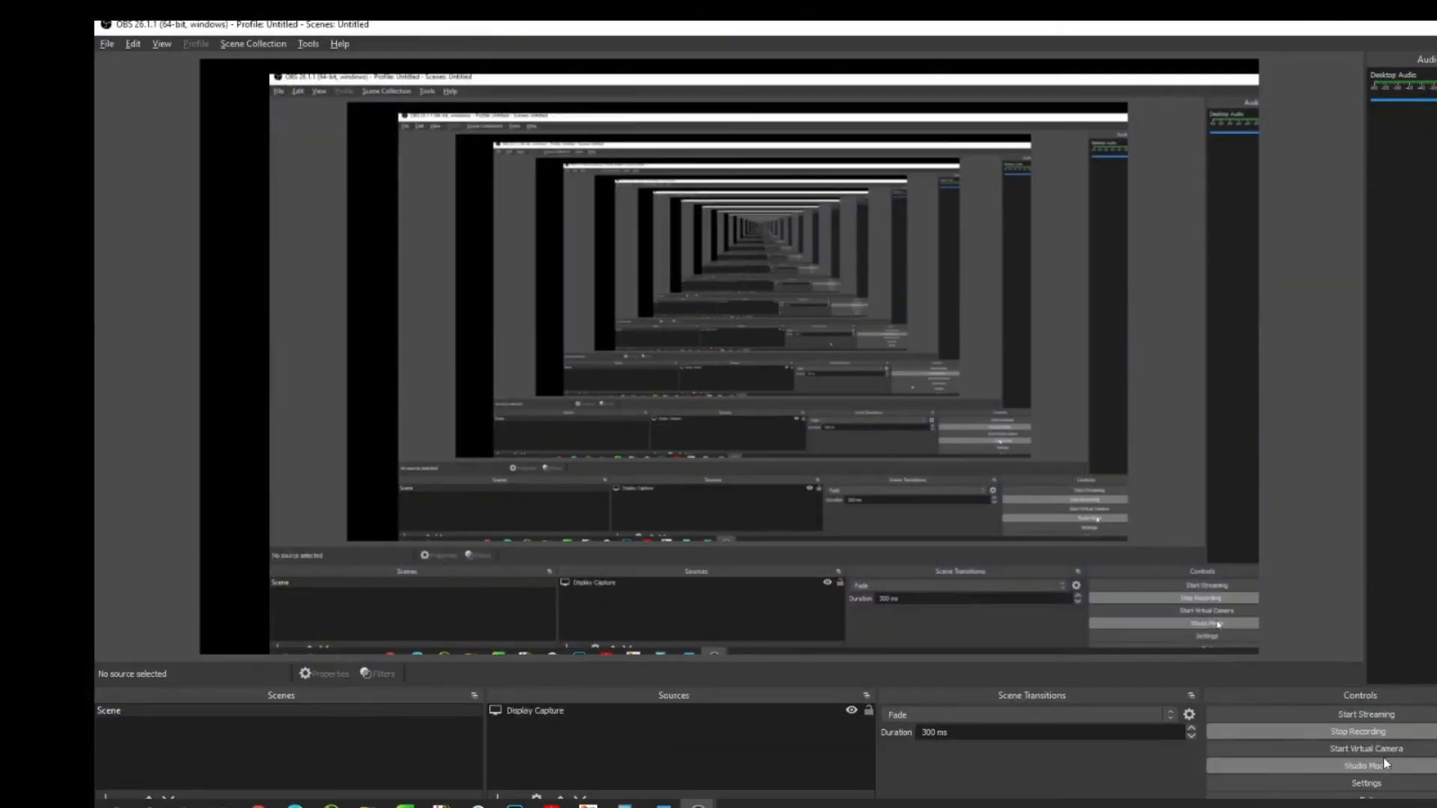
{"action": "left_click", "coordinate": [1367, 736]}
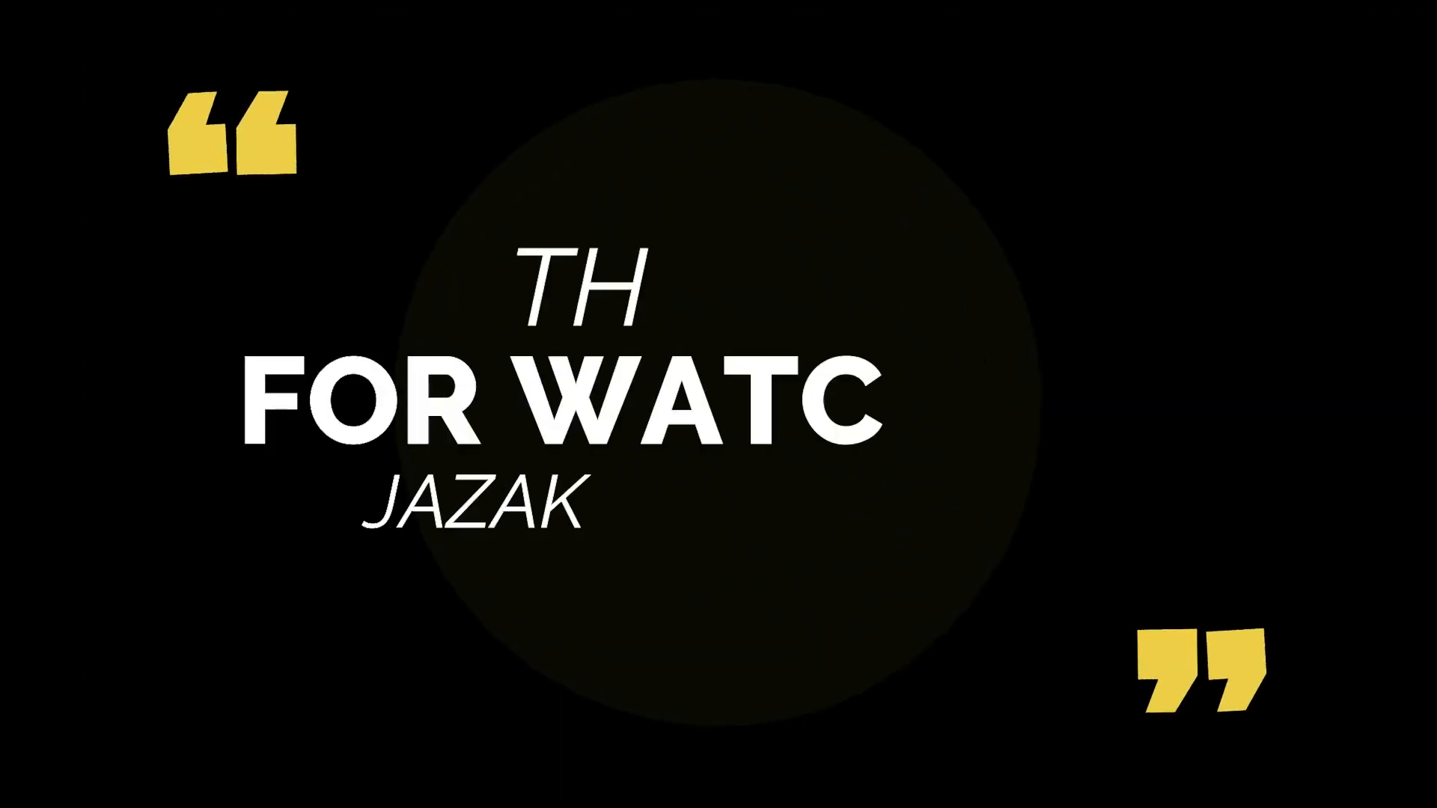